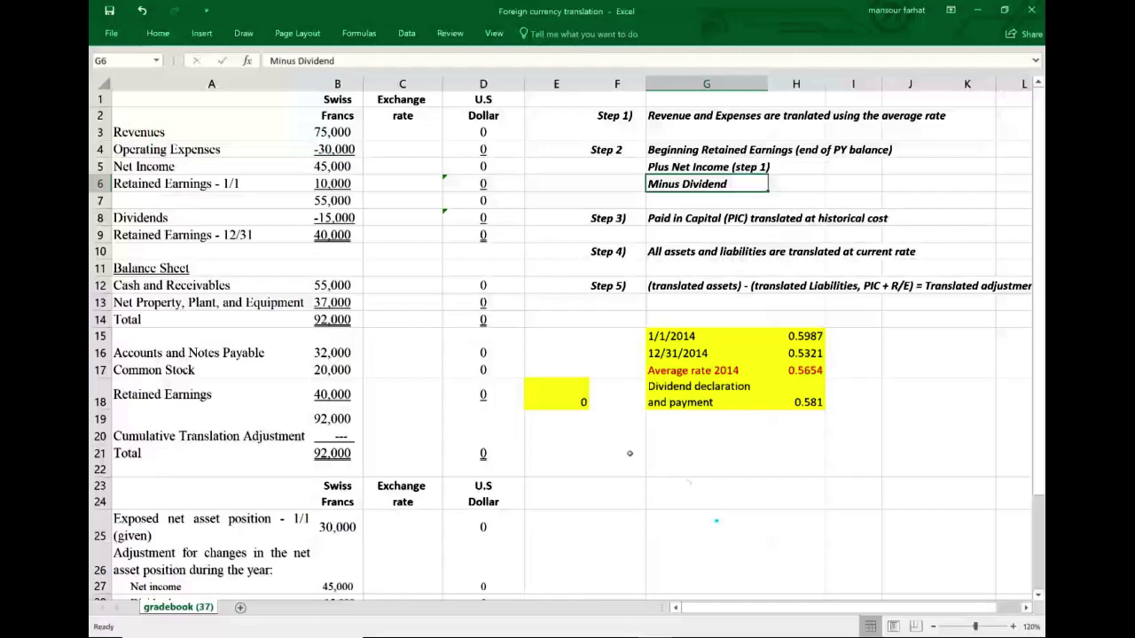
# Change the Step 2 label in F4 to read 'Step 2)'
pyautogui.click(617, 152)
pyautogui.click(371, 62)
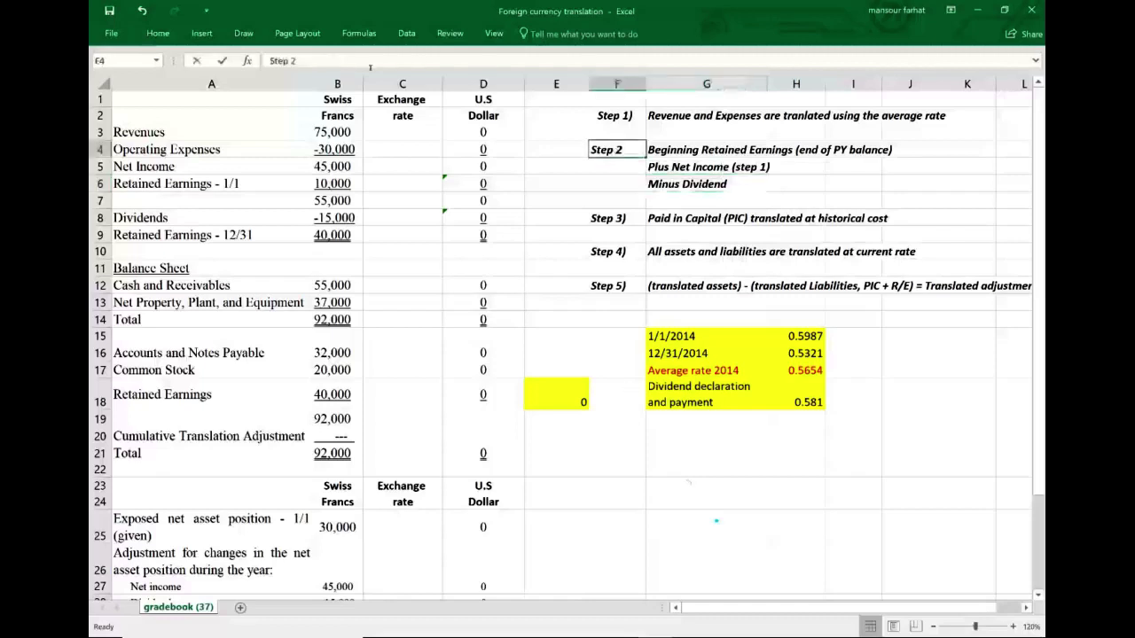
pyautogui.write(')')
pyautogui.press('Return')
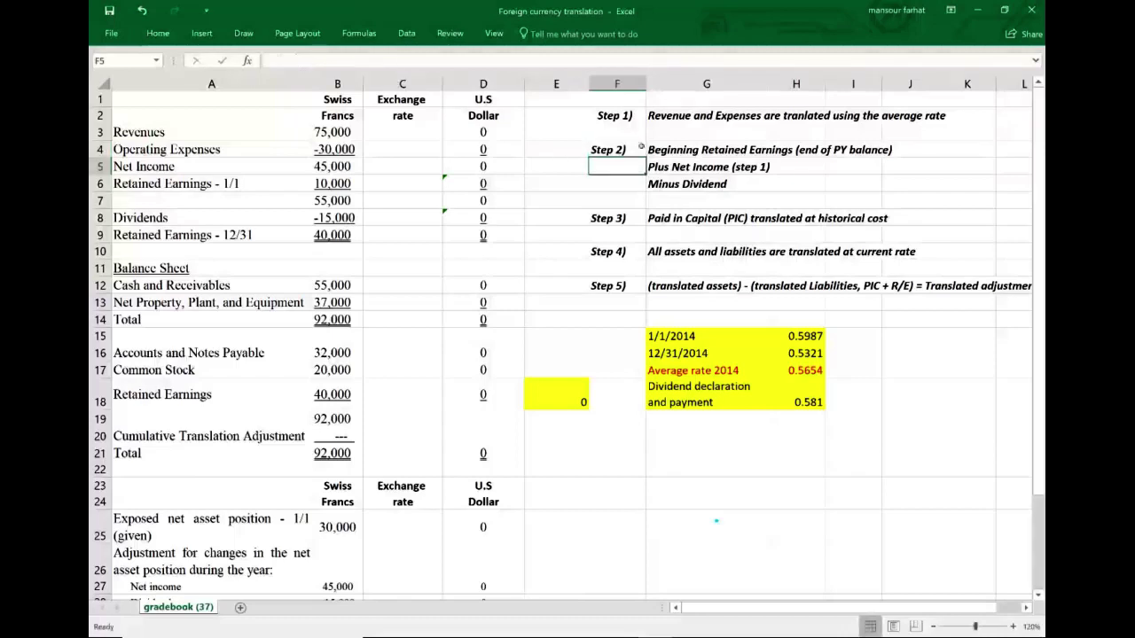
# Turn the Step 1 average-rate note in G2 red
pyautogui.click(625, 116)
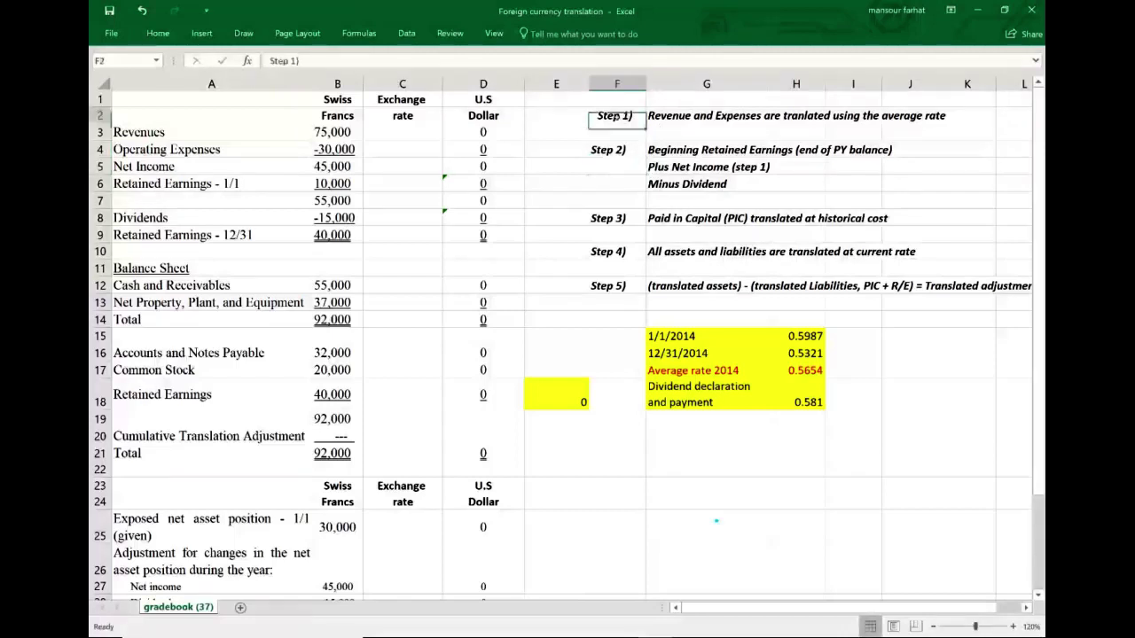
pyautogui.moveTo(657, 122); pyautogui.dragTo(948, 120)
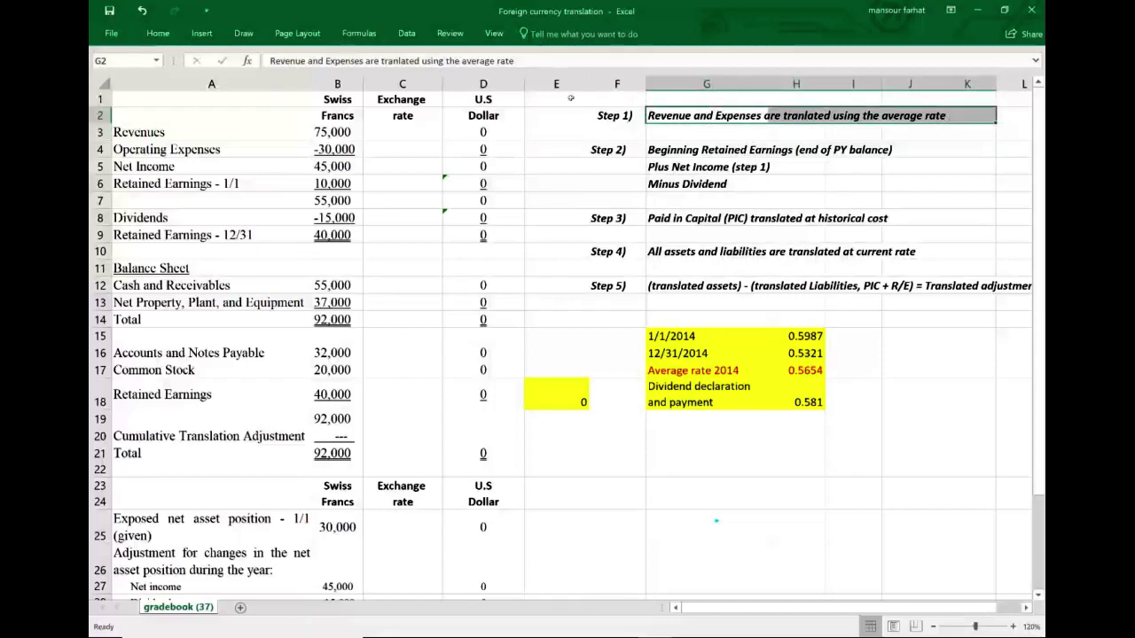
pyautogui.rightClick(679, 117)
pyautogui.click(768, 95)
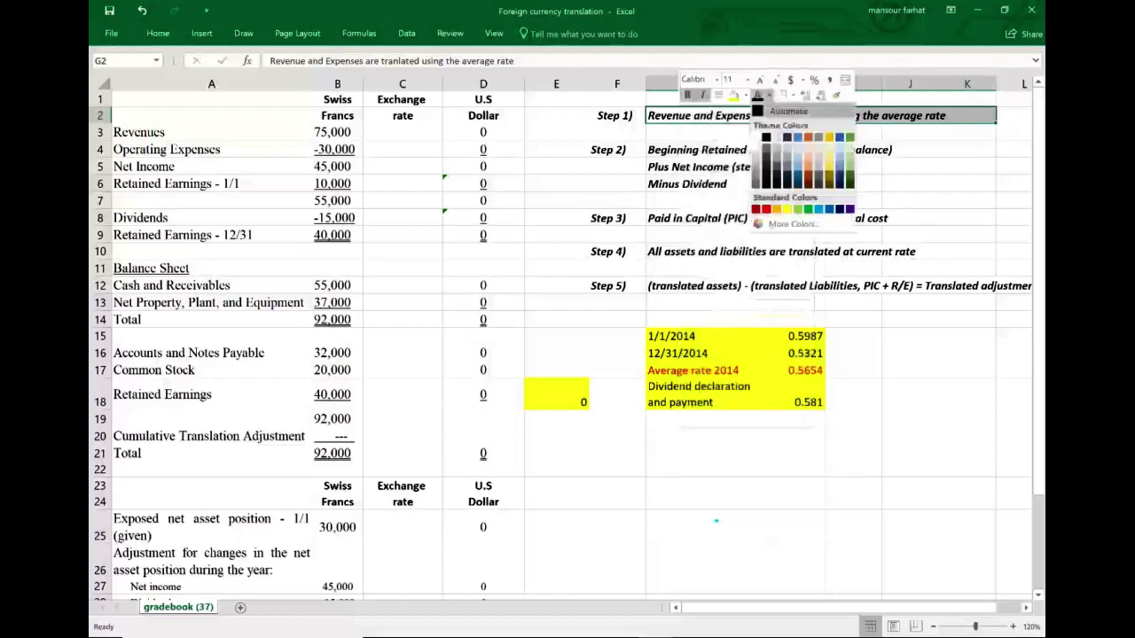
pyautogui.click(766, 209)
pyautogui.click(616, 167)
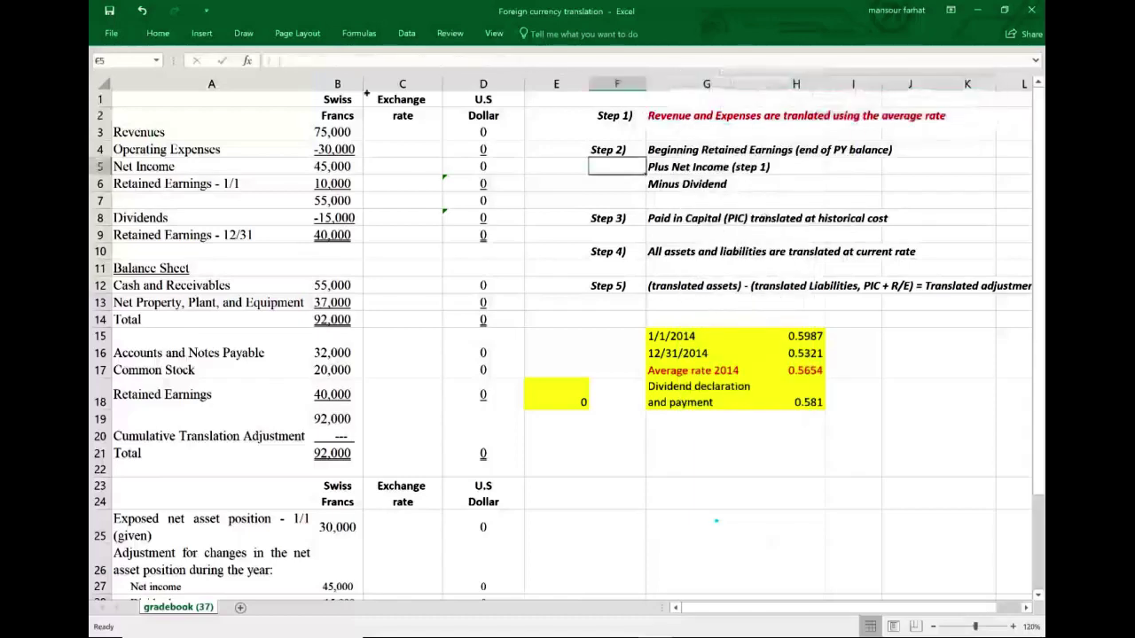
pyautogui.click(405, 132)
# Link the Revenues and Operating Expenses rates in C3 and C4 to the 0.5654 average rate
pyautogui.write('=')
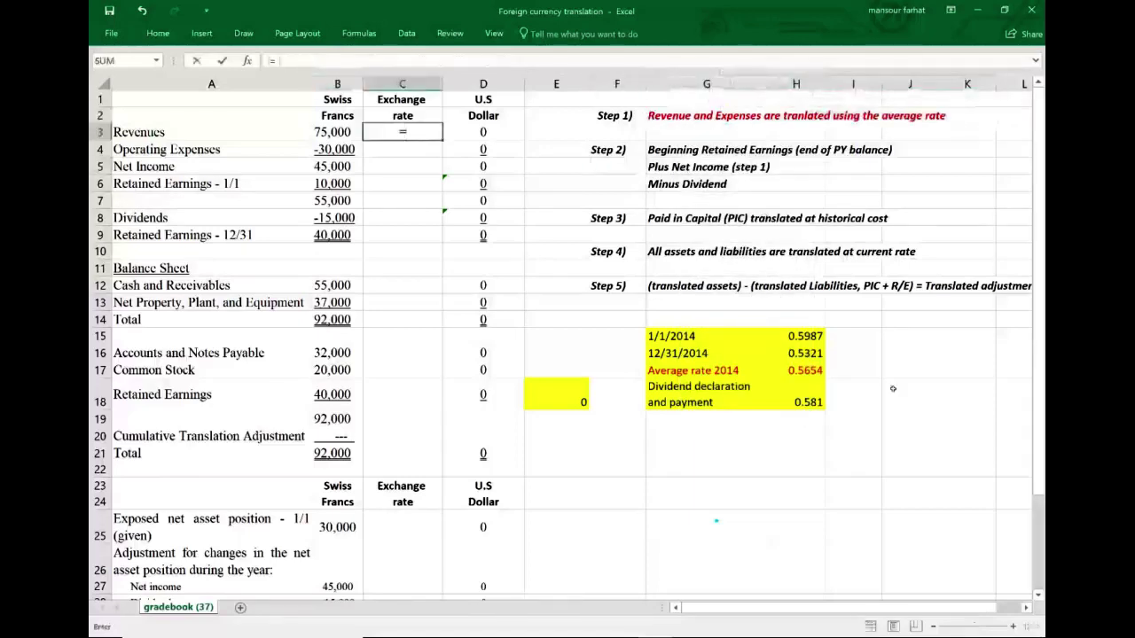
pyautogui.click(821, 374)
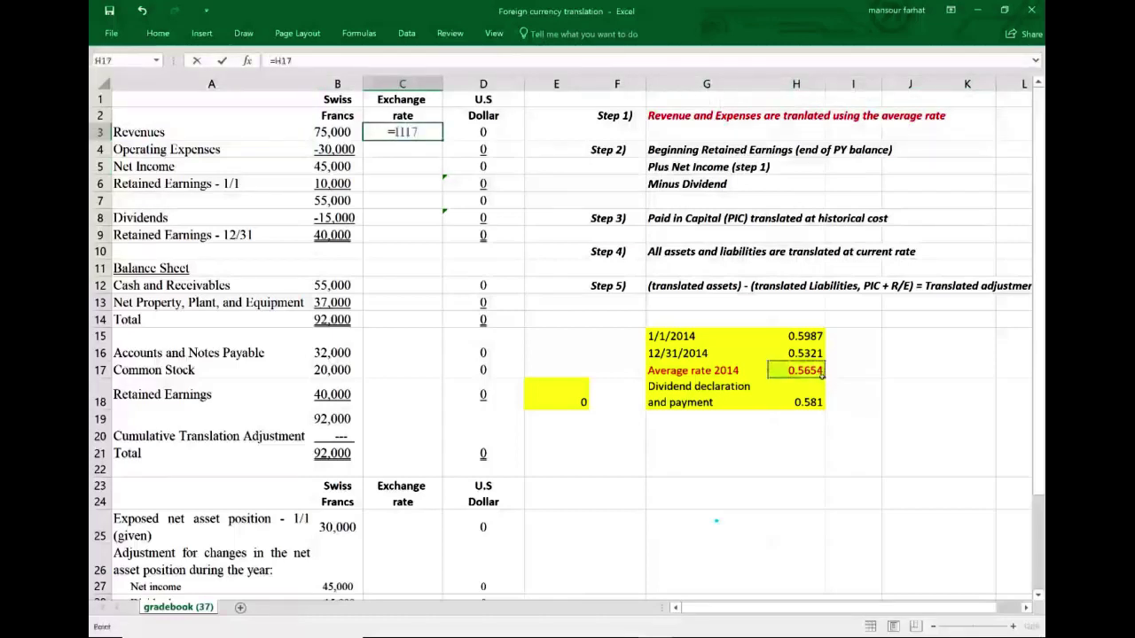
pyautogui.press('Return')
pyautogui.write('=')
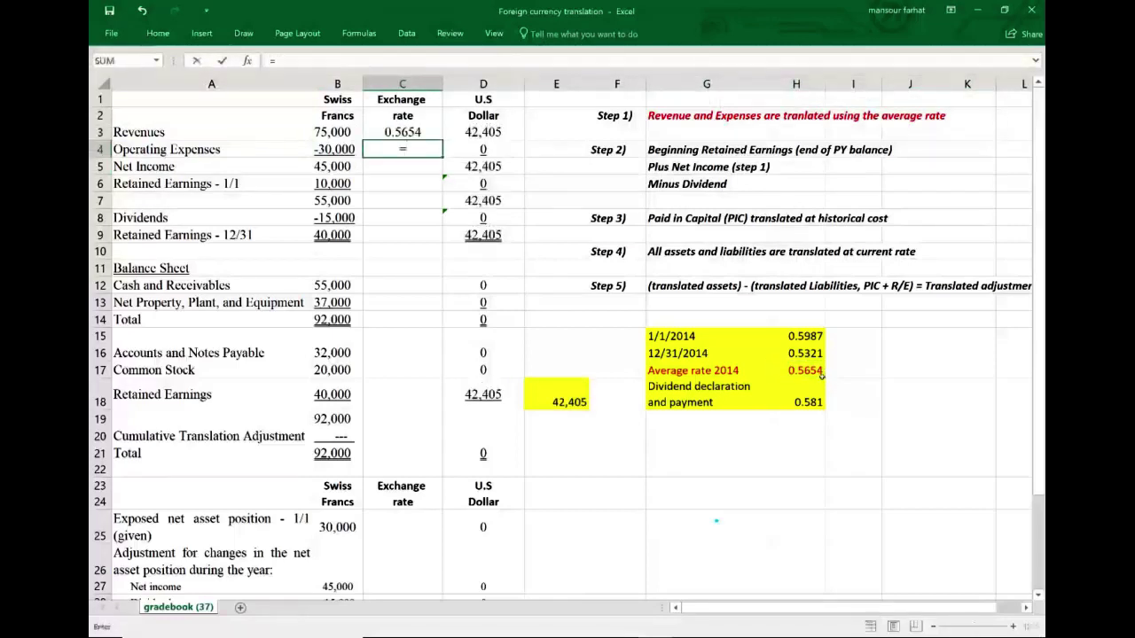
pyautogui.click(821, 373)
pyautogui.press('Return')
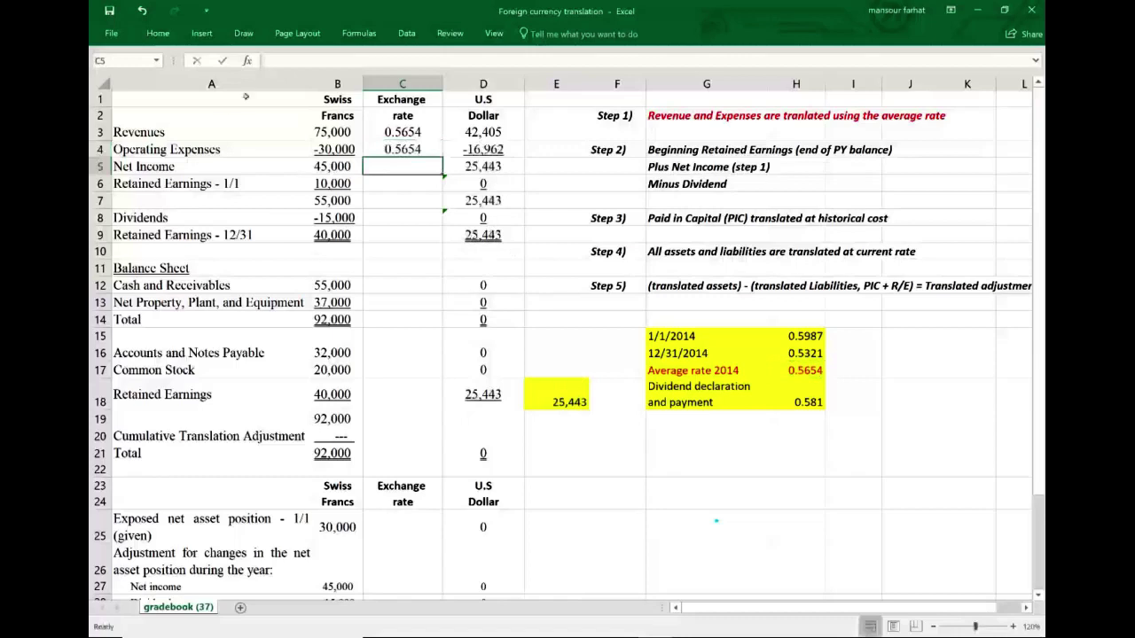
# Review the Revenues, Operating Expenses and 25,443 Net Income dollar formulas
pyautogui.click(337, 133)
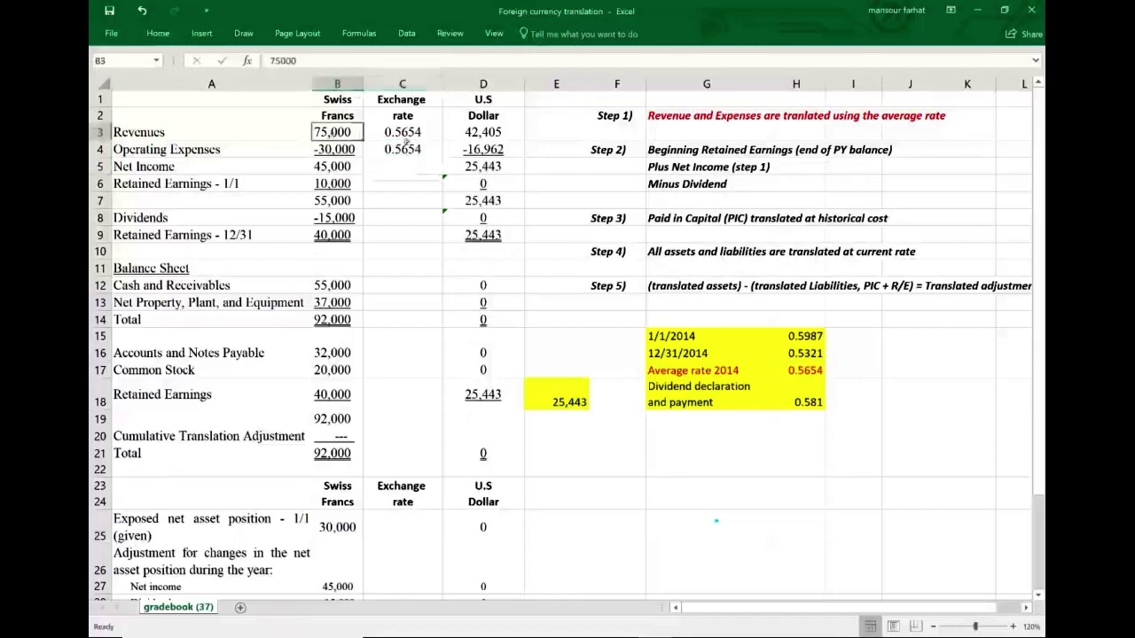
pyautogui.click(406, 139)
pyautogui.click(493, 138)
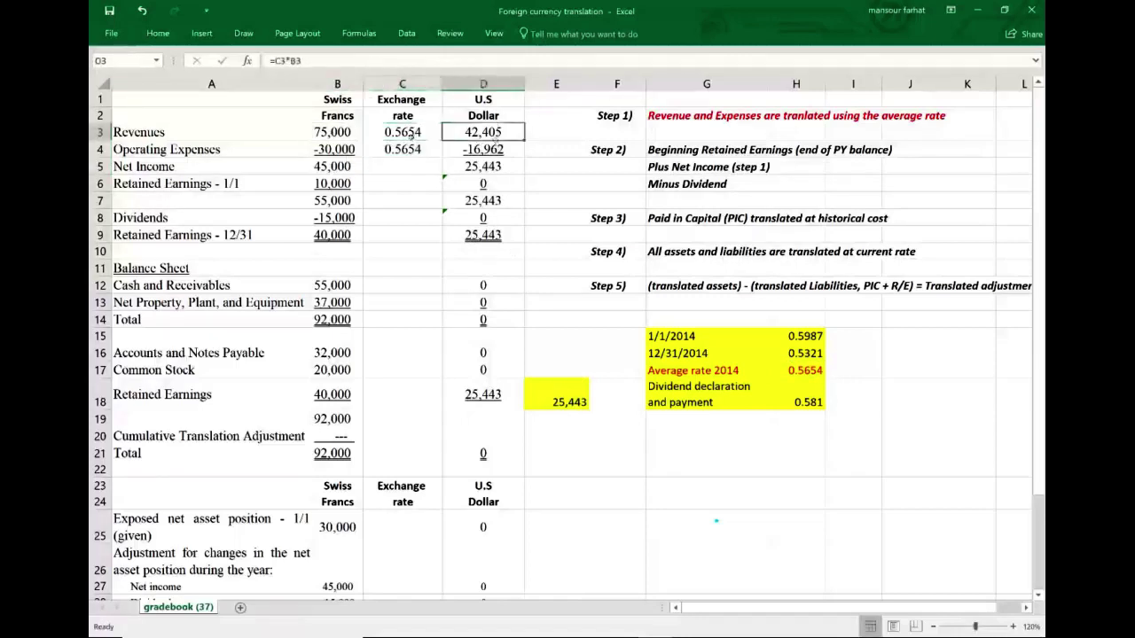
pyautogui.click(348, 151)
pyautogui.click(408, 152)
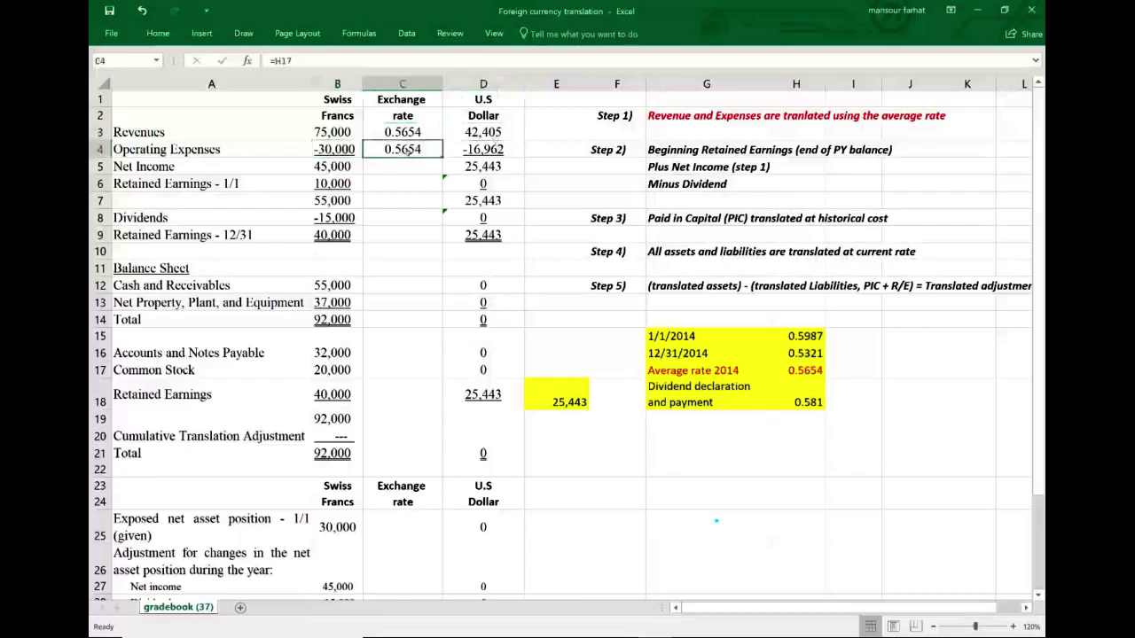
pyautogui.click(501, 152)
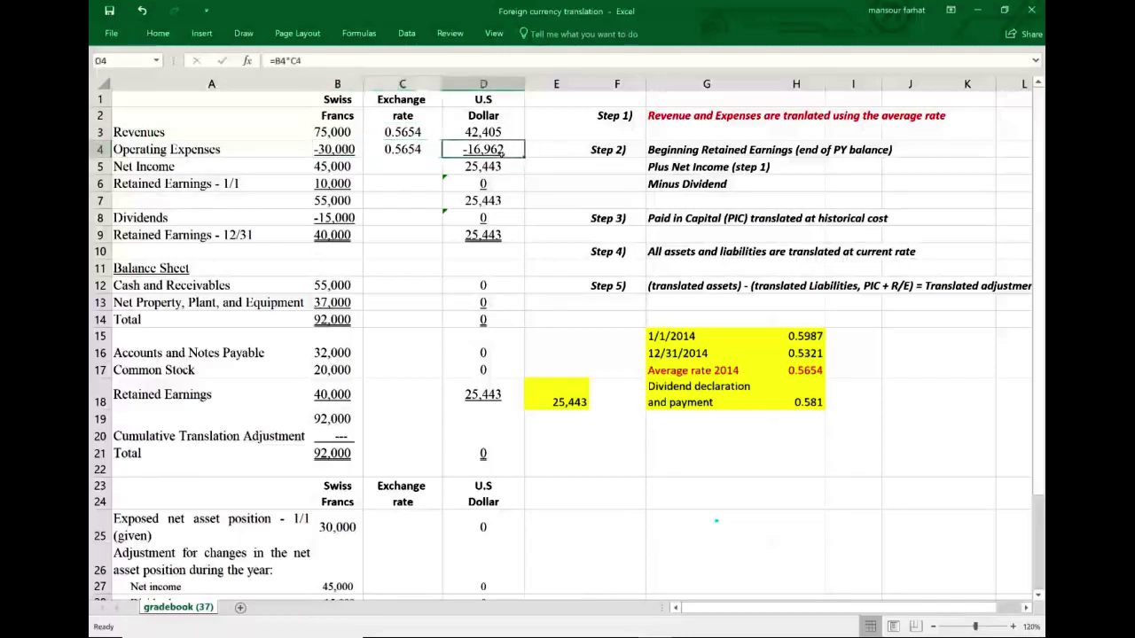
pyautogui.click(498, 132)
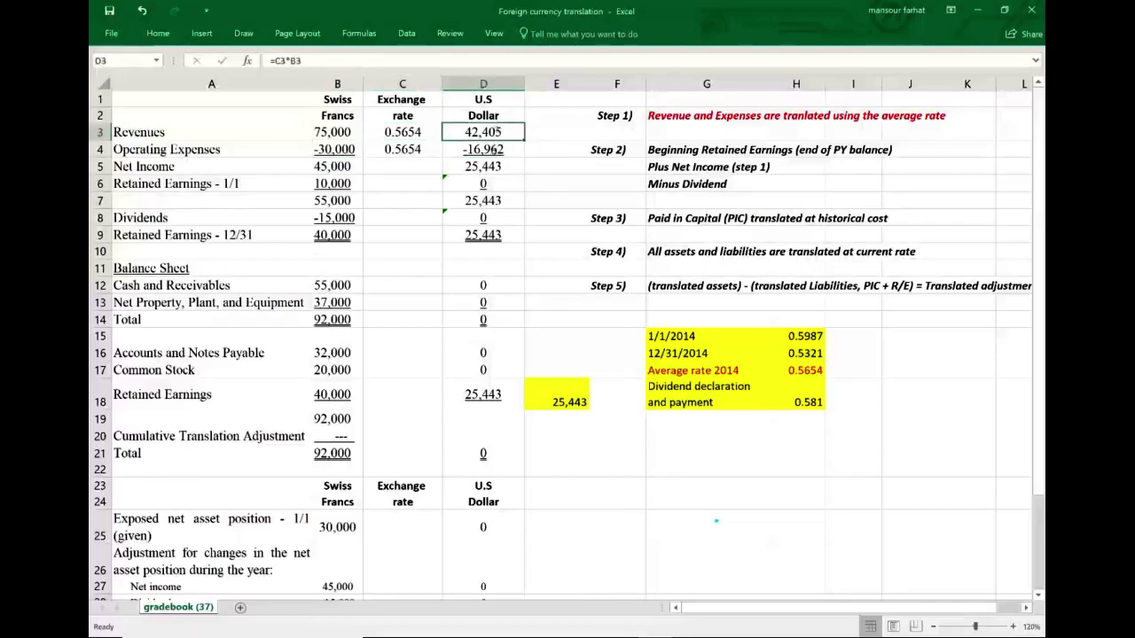
pyautogui.click(494, 150)
pyautogui.click(496, 166)
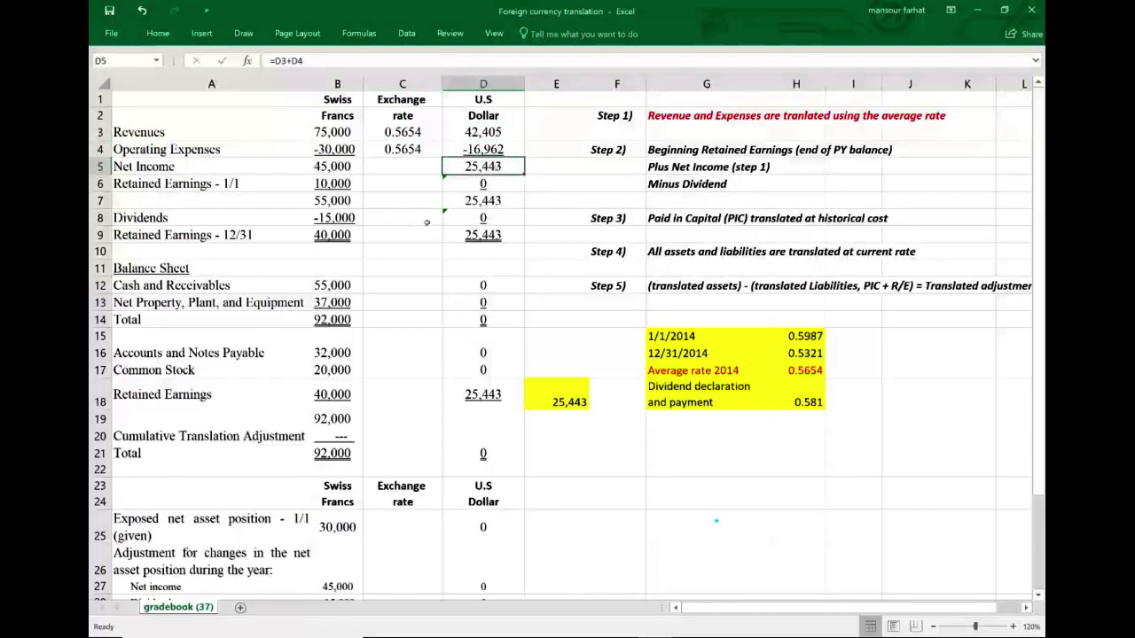
# Highlight the Step 2 instructions and the 10,000 beginning retained earnings
pyautogui.moveTo(608, 151); pyautogui.dragTo(864, 183)
pyautogui.click(727, 167)
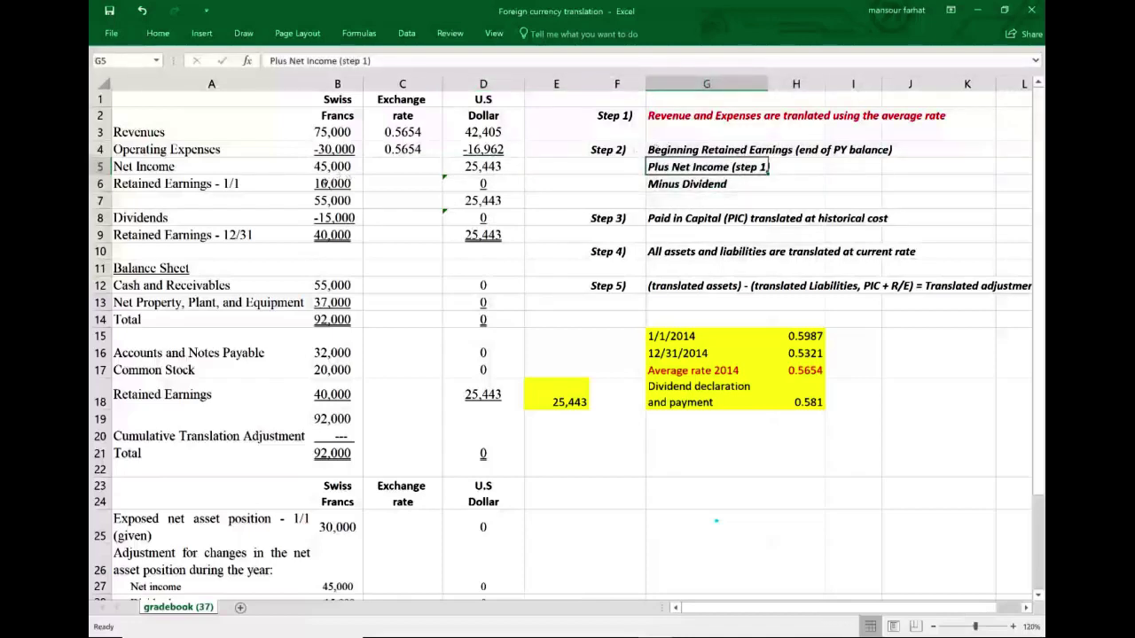
pyautogui.click(328, 183)
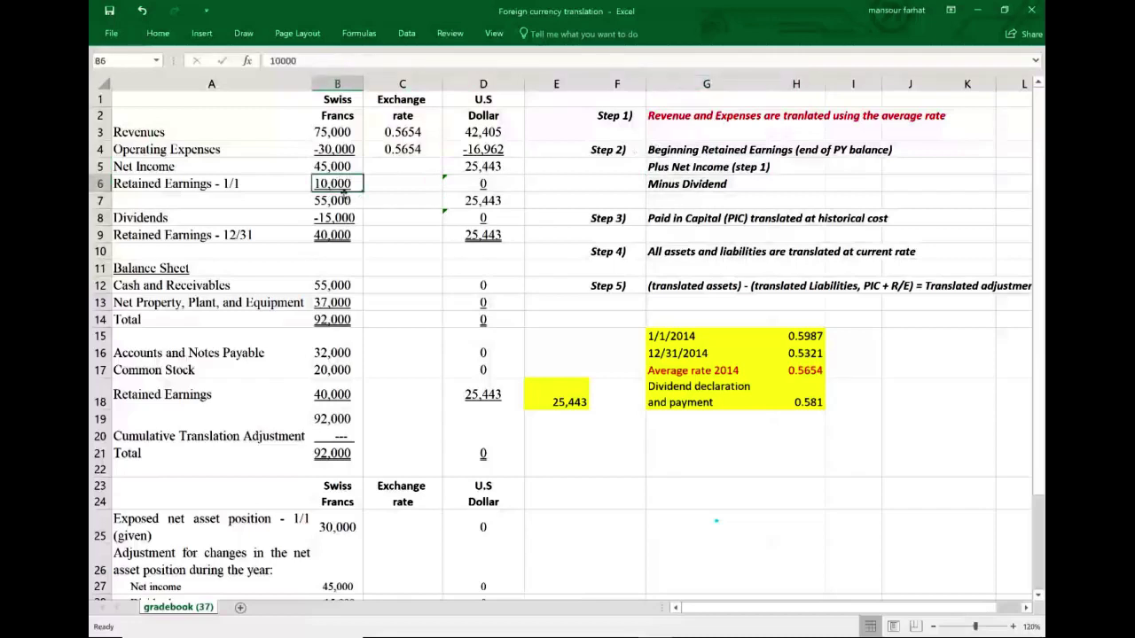
pyautogui.moveTo(553, 624)
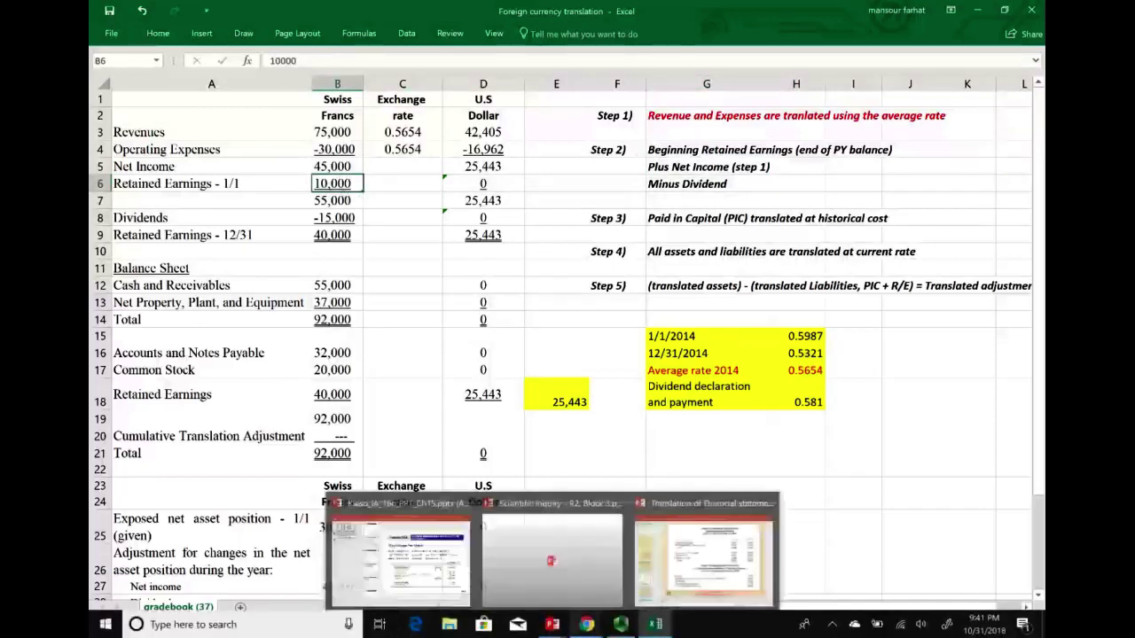
pyautogui.click(587, 624)
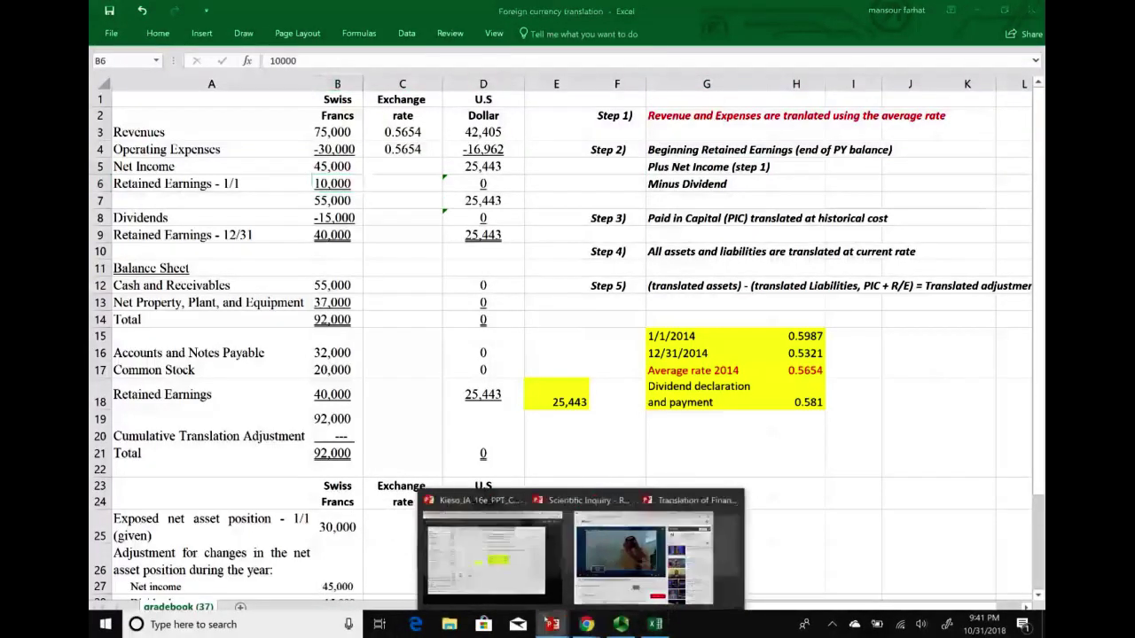
pyautogui.click(967, 567)
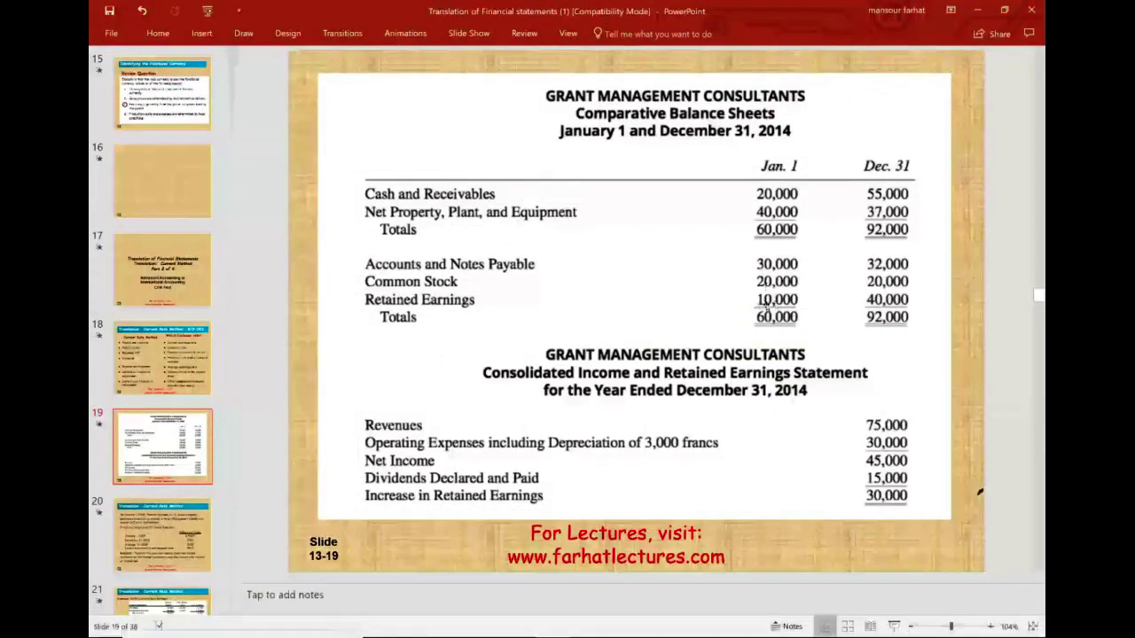
pyautogui.moveTo(528, 635)
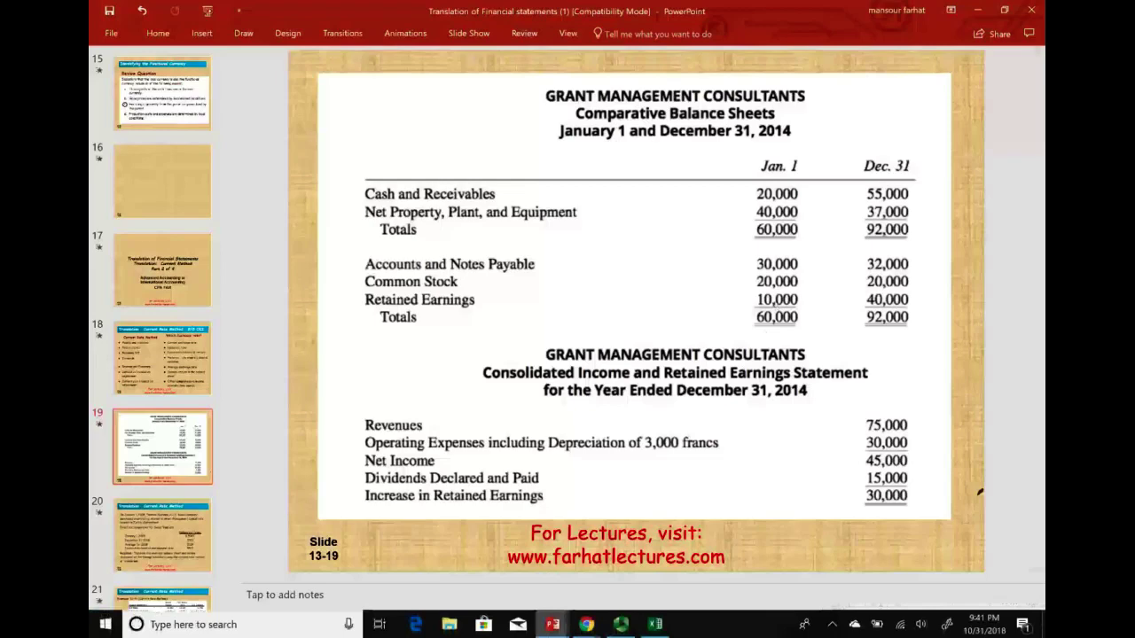
pyautogui.click(654, 624)
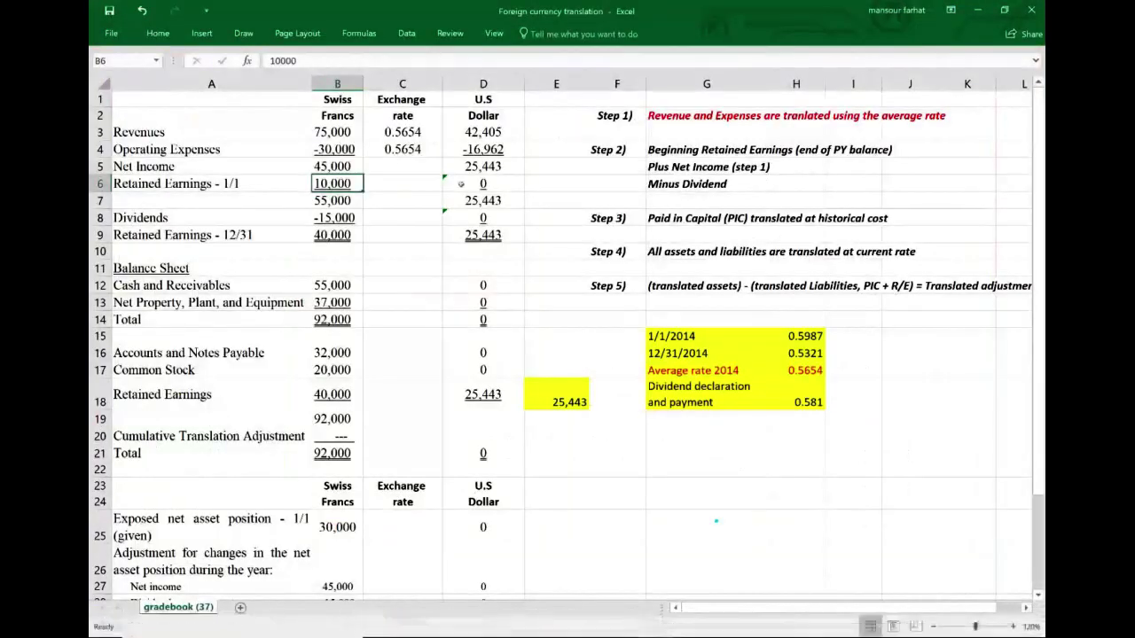
# Translate beginning retained earnings at the 0.5987 1/1/2014 rate, giving 5,987
pyautogui.click(389, 184)
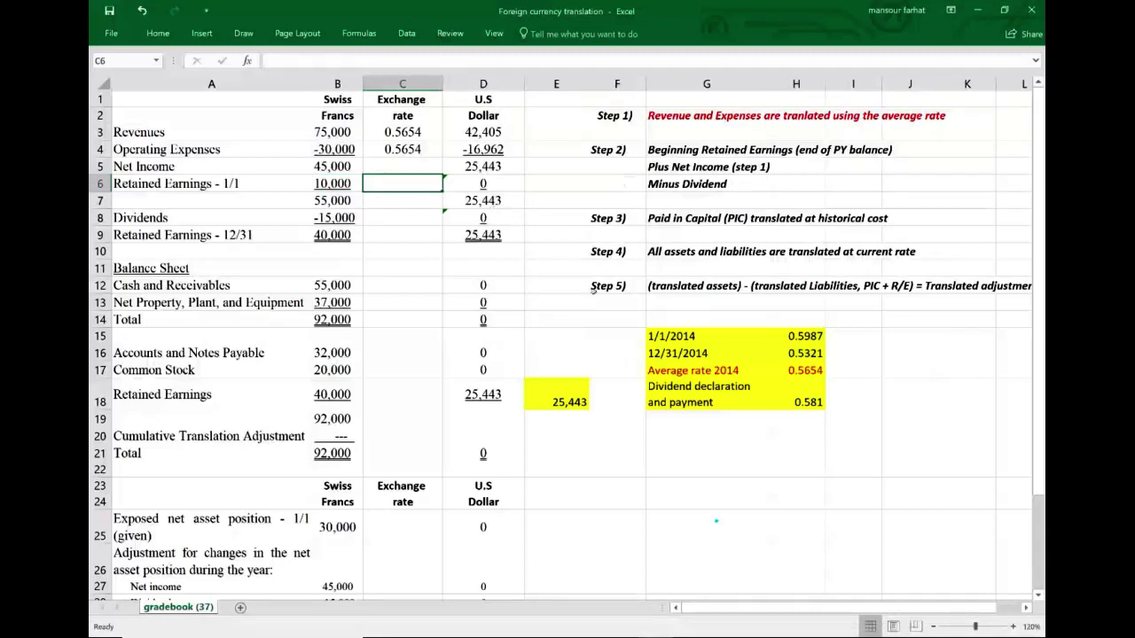
pyautogui.write('=')
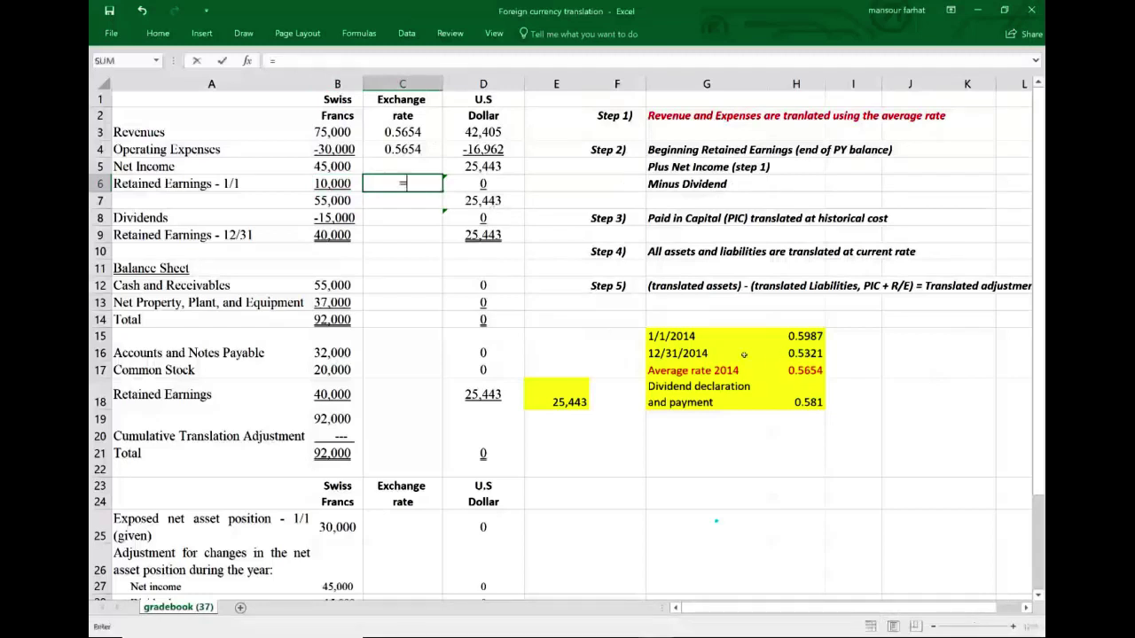
pyautogui.click(812, 338)
pyautogui.press('Return')
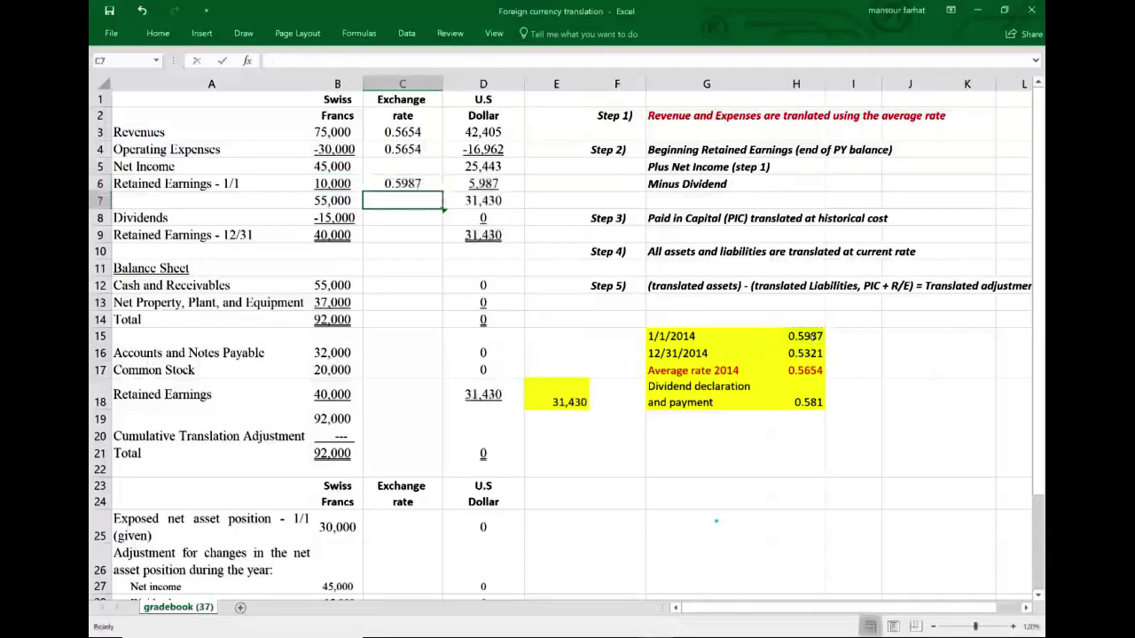
pyautogui.click(498, 188)
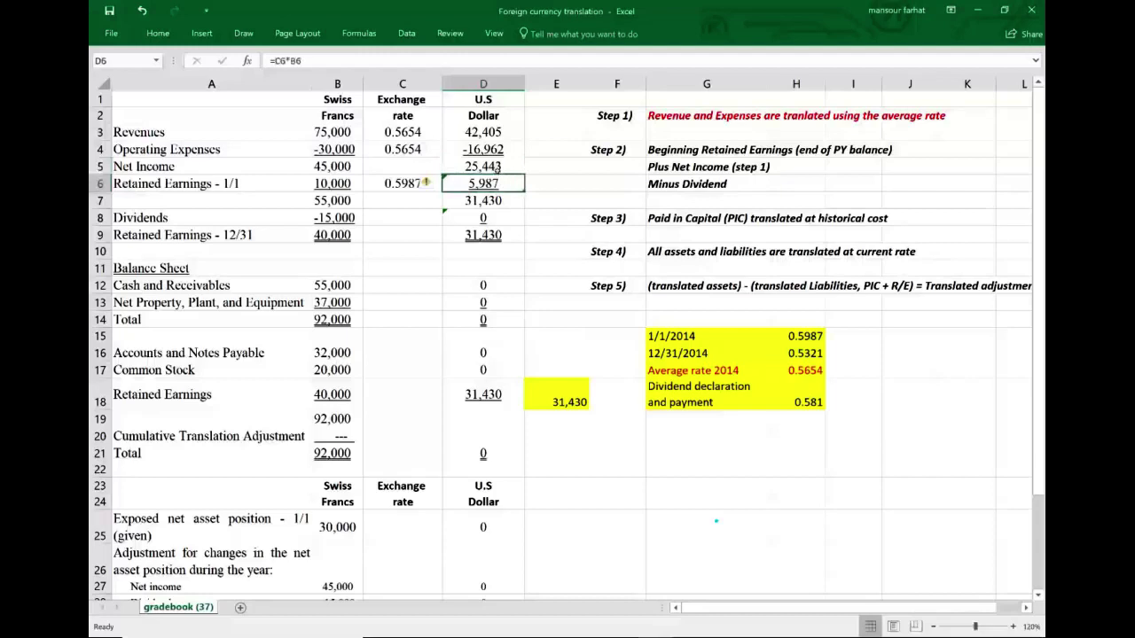
pyautogui.click(666, 169)
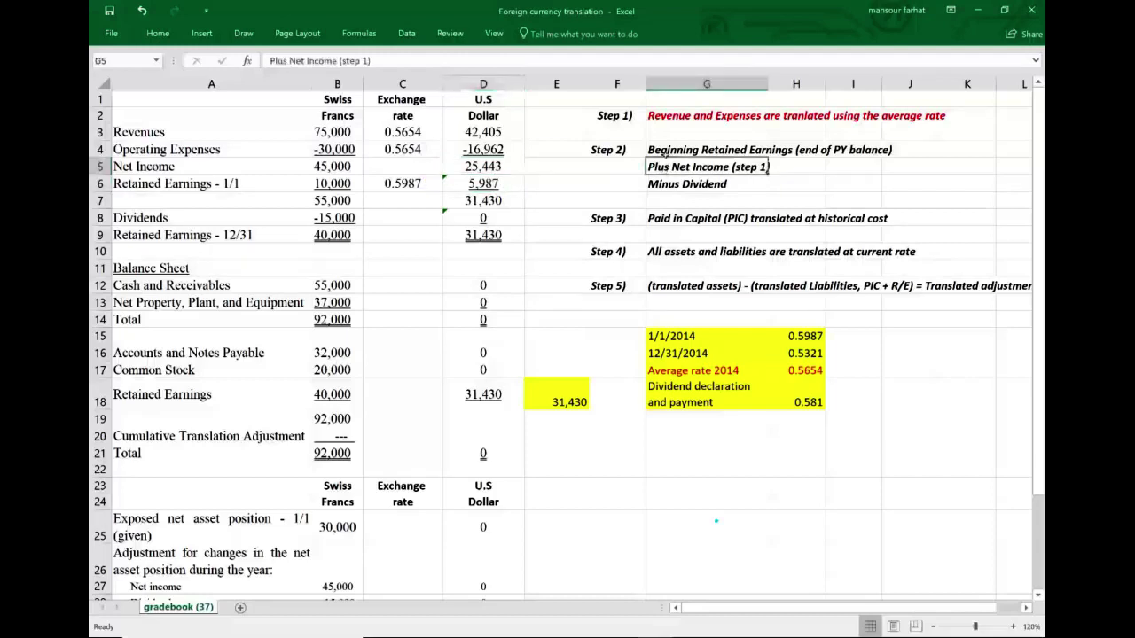
pyautogui.click(664, 150)
pyautogui.click(483, 199)
pyautogui.click(484, 218)
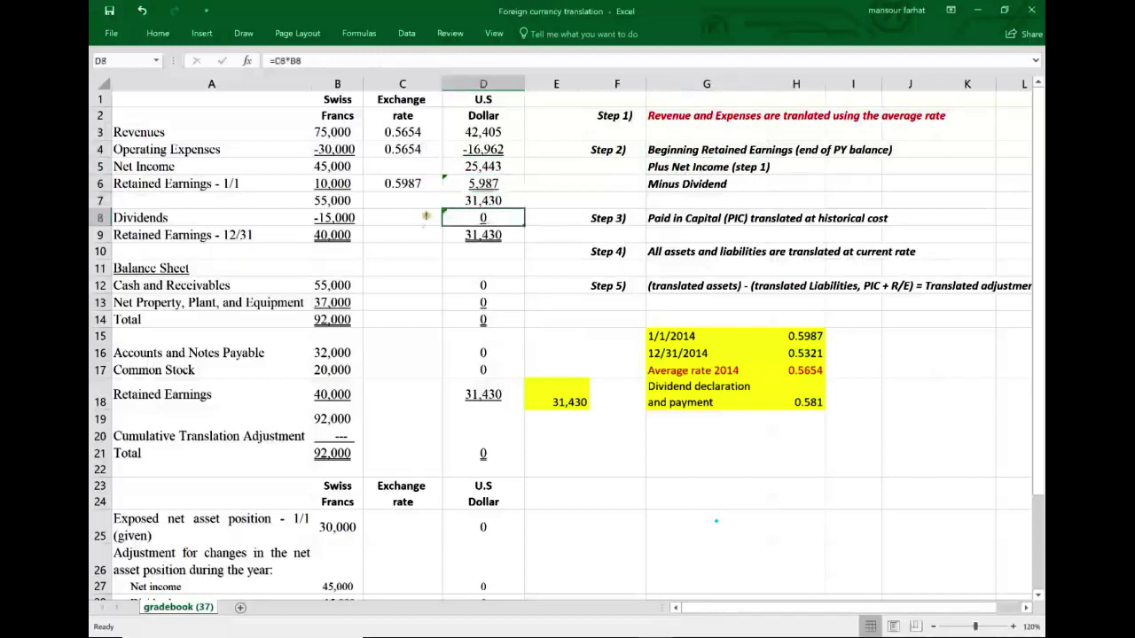
# Link the dividends rate to 0.581, giving -8,715 and 22,715 ending retained earnings
pyautogui.click(403, 221)
pyautogui.write('=')
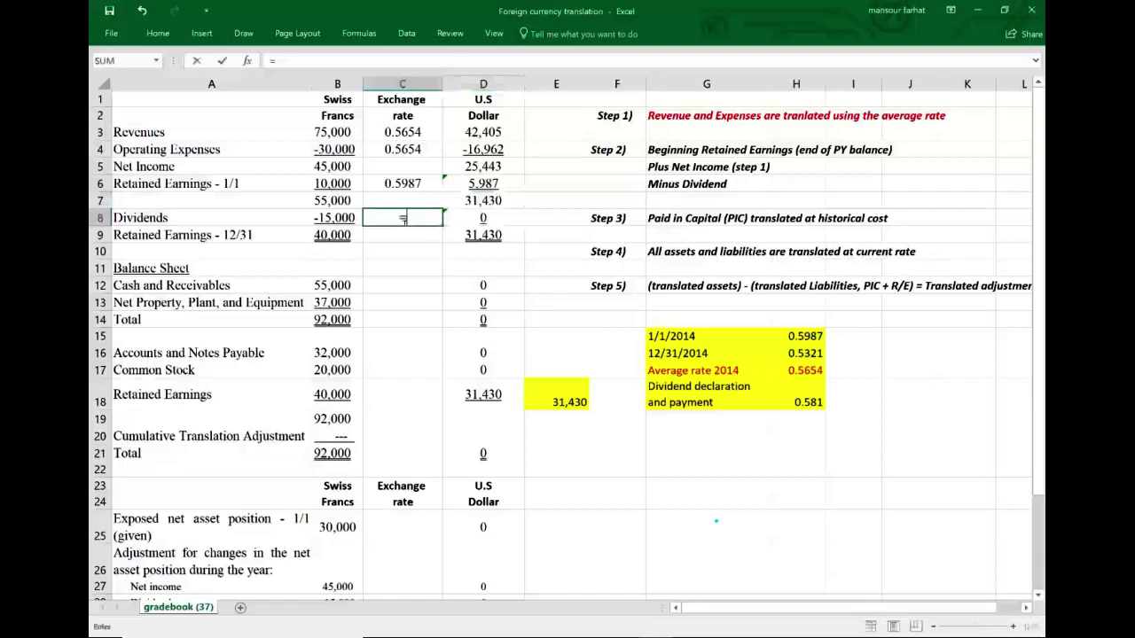
pyautogui.click(820, 403)
pyautogui.press('Return')
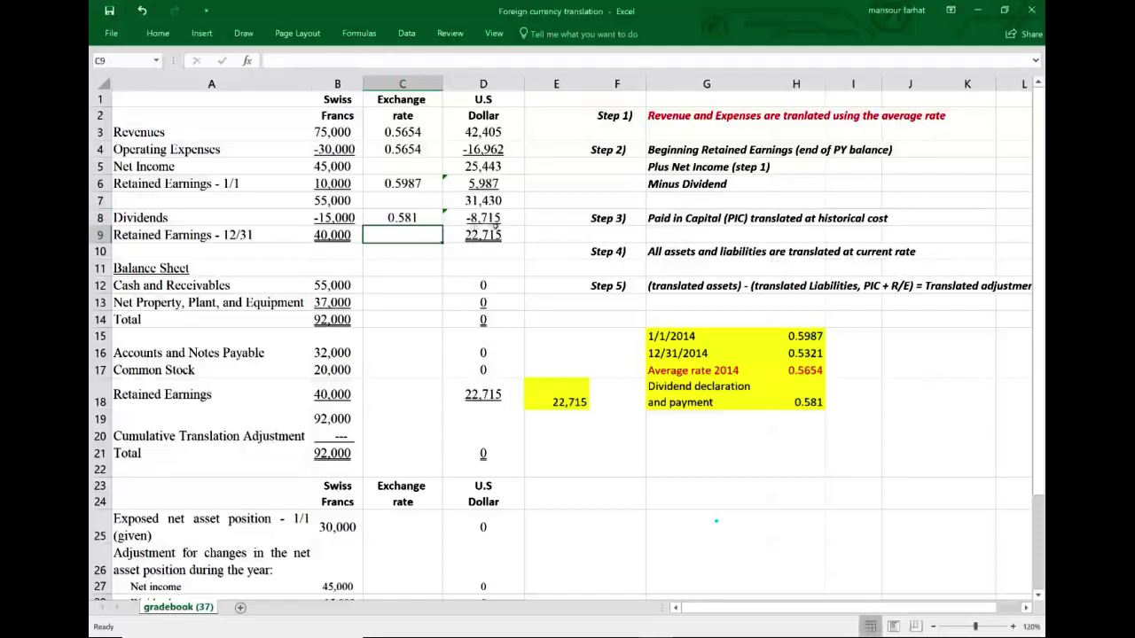
pyautogui.click(492, 201)
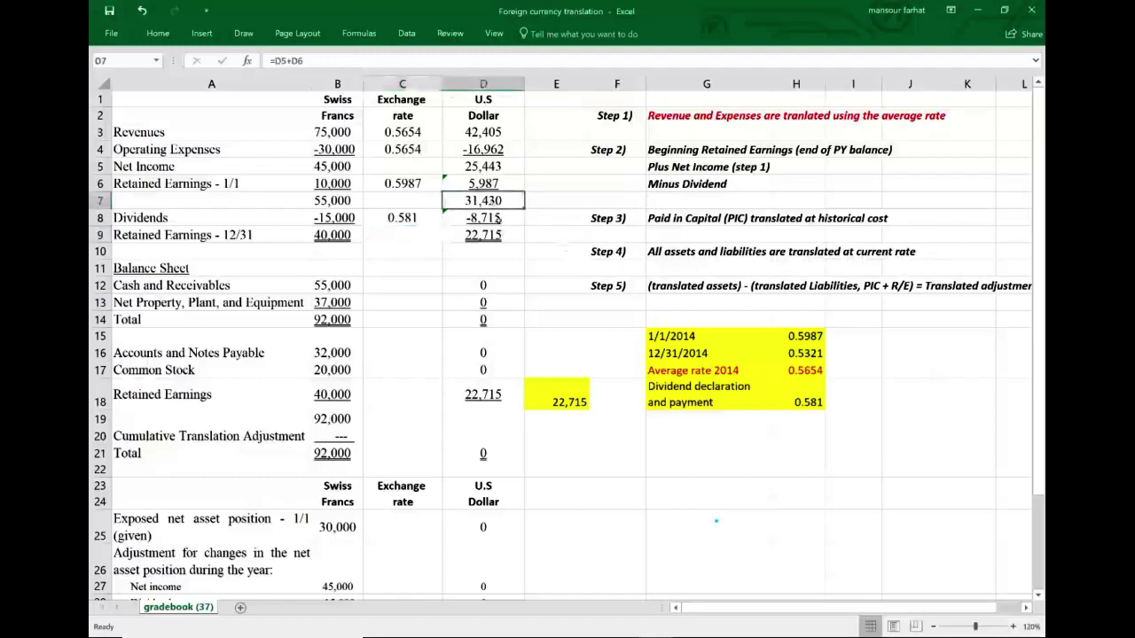
pyautogui.click(499, 220)
pyautogui.click(495, 237)
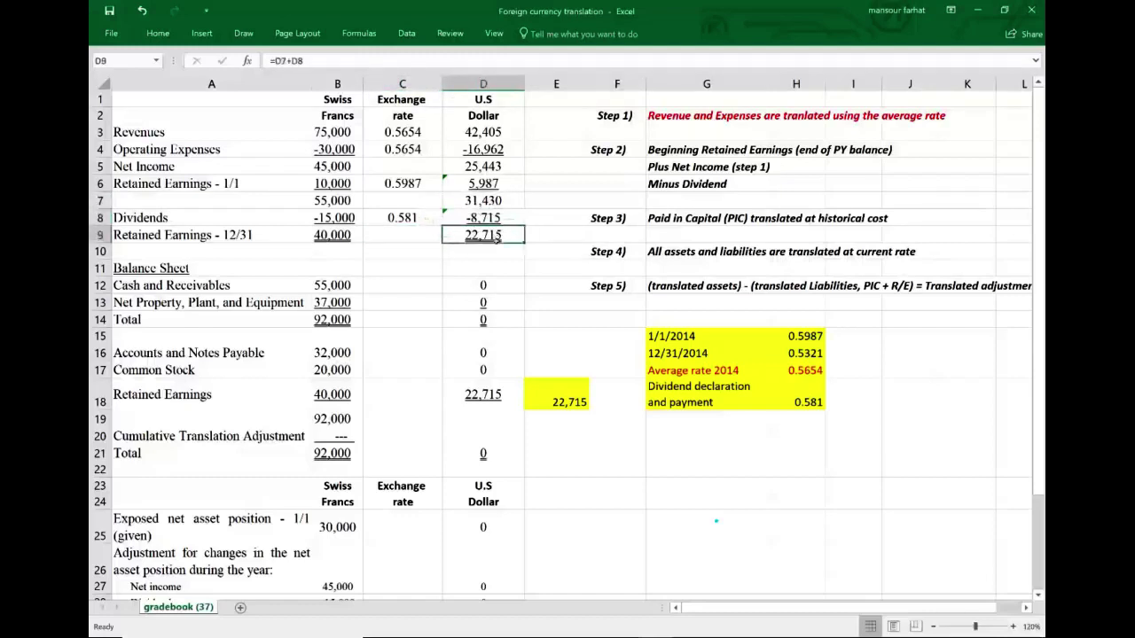
pyautogui.click(494, 33)
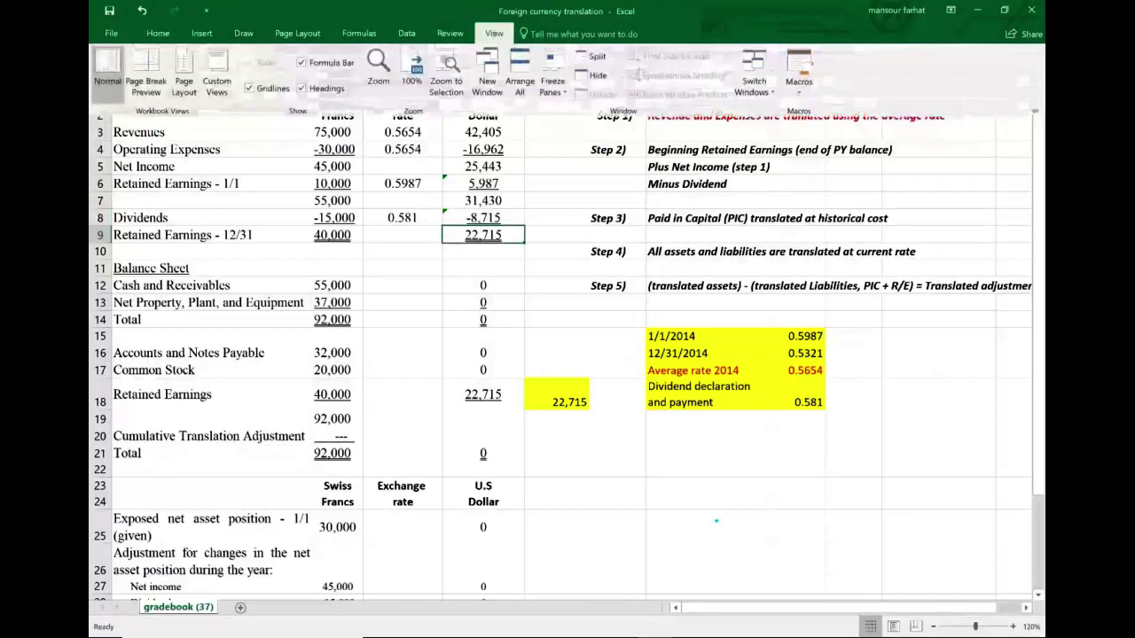
# With a red pen, handwrite 'Beg R/E +' below the rate table
pyautogui.click(243, 32)
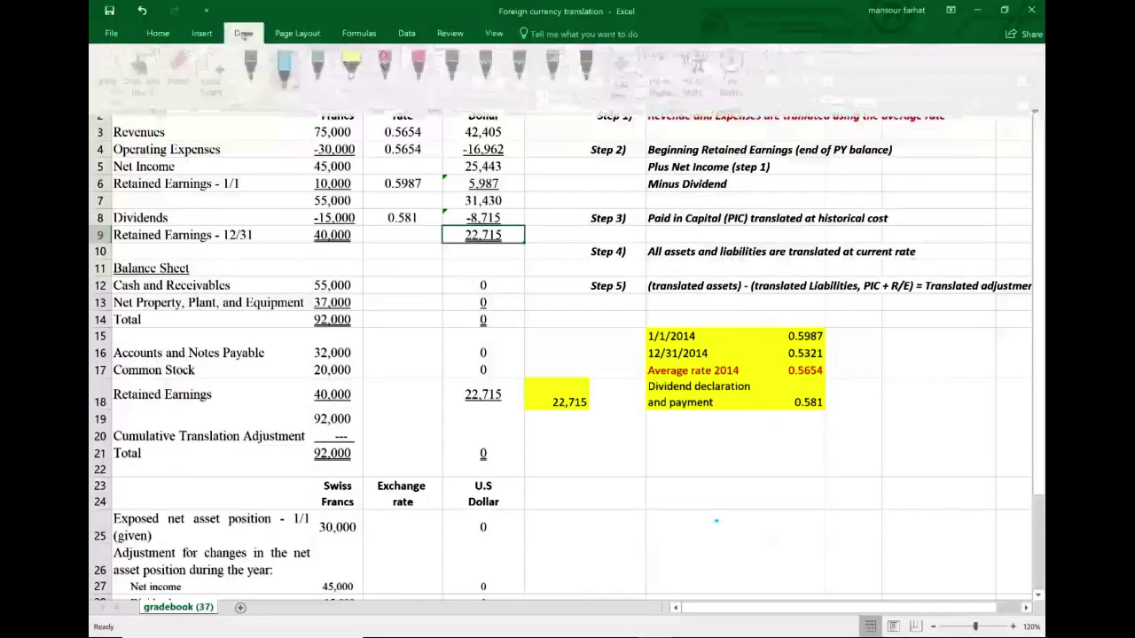
pyautogui.click(285, 71)
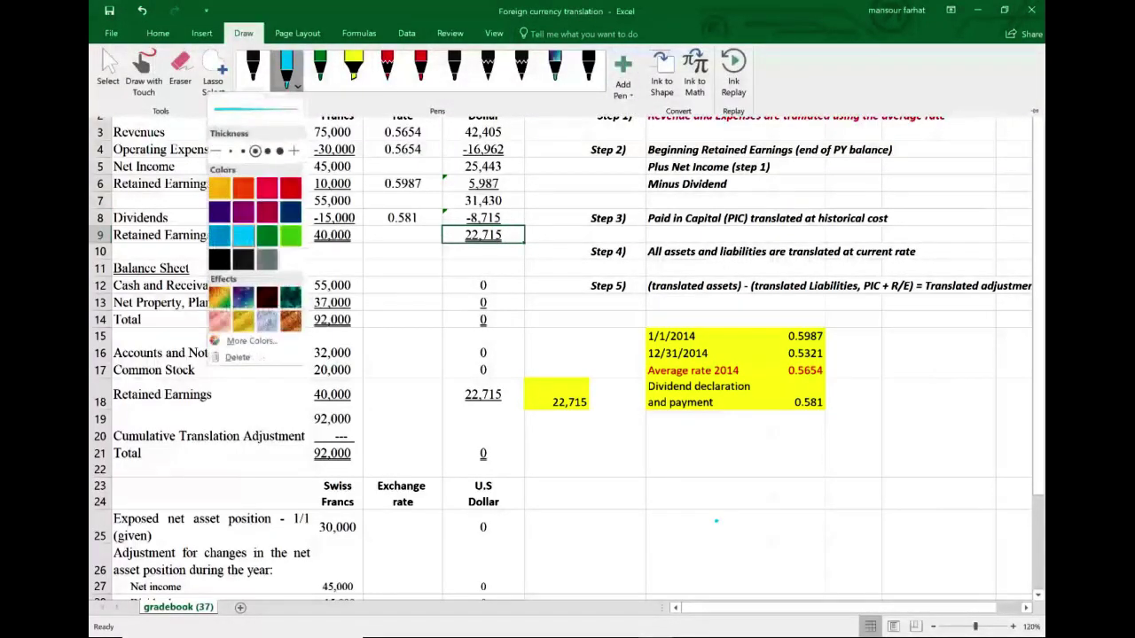
pyautogui.click(290, 187)
pyautogui.moveTo(678, 417)
pyautogui.mouseDown()
pyautogui.moveTo(678, 451)
pyautogui.moveTo(716, 432)
pyautogui.moveTo(718, 459)
pyautogui.mouseUp()
pyautogui.moveTo(737, 415); pyautogui.dragTo(738, 449)
pyautogui.moveTo(737, 416); pyautogui.dragTo(760, 445)
pyautogui.moveTo(782, 413)
pyautogui.mouseDown()
pyautogui.moveTo(766, 447)
pyautogui.moveTo(798, 447)
pyautogui.mouseUp()
pyautogui.moveTo(635, 477); pyautogui.dragTo(659, 475)
pyautogui.moveTo(647, 469)
pyautogui.mouseDown()
pyautogui.moveTo(647, 484)
pyautogui.moveTo(720, 461)
pyautogui.moveTo(743, 486)
pyautogui.mouseUp()
# Handwrite 'NI − Div', underline it, write 'End R/E' and box the formula
pyautogui.moveTo(731, 490); pyautogui.dragTo(755, 482)
pyautogui.moveTo(732, 461); pyautogui.dragTo(760, 456)
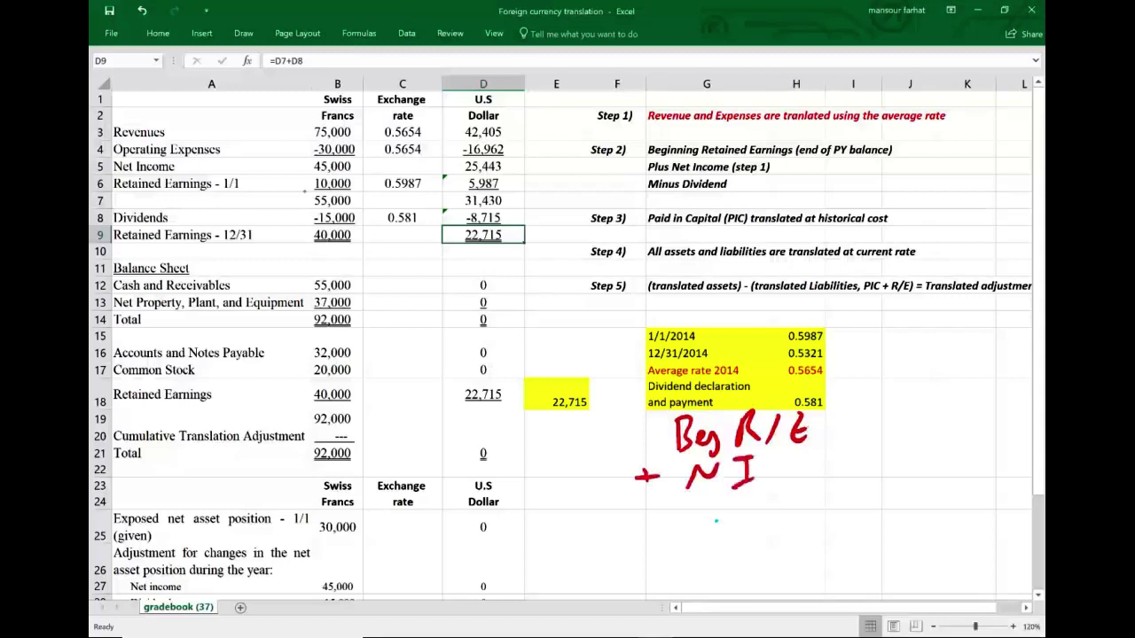
pyautogui.moveTo(631, 521); pyautogui.dragTo(704, 523)
pyautogui.moveTo(704, 502)
pyautogui.mouseDown()
pyautogui.moveTo(714, 521)
pyautogui.moveTo(742, 521)
pyautogui.mouseUp()
pyautogui.moveTo(751, 489); pyautogui.dragTo(776, 482)
pyautogui.moveTo(672, 534); pyautogui.dragTo(821, 518)
pyautogui.moveTo(705, 551)
pyautogui.mouseDown()
pyautogui.moveTo(700, 580)
pyautogui.moveTo(748, 576)
pyautogui.mouseUp()
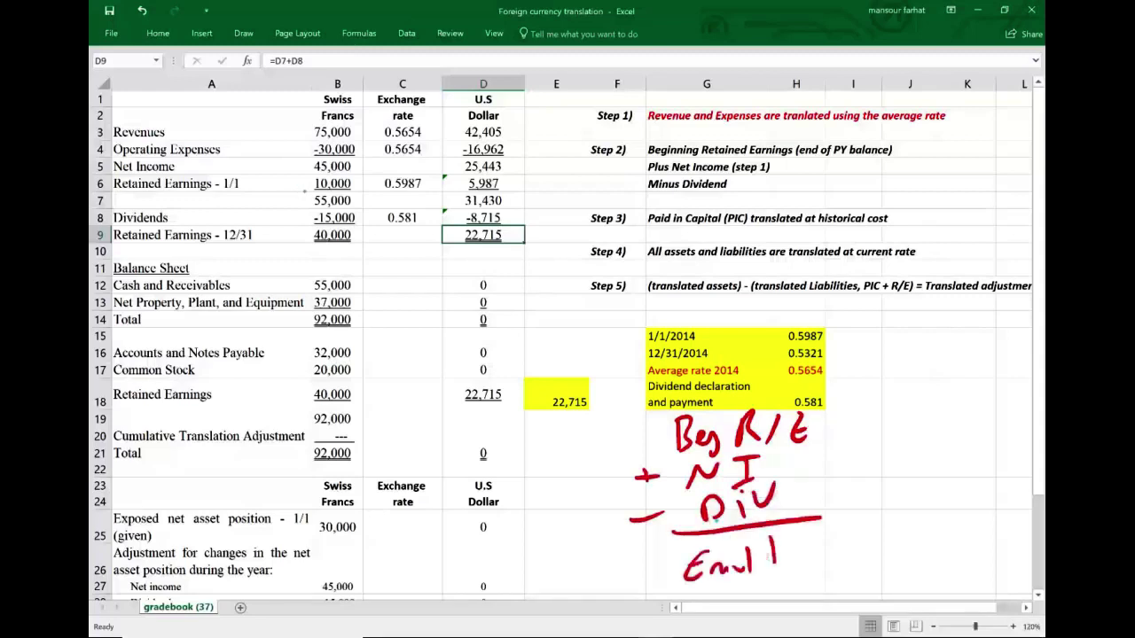
pyautogui.moveTo(769, 539); pyautogui.dragTo(769, 573)
pyautogui.moveTo(769, 540)
pyautogui.mouseDown()
pyautogui.moveTo(789, 571)
pyautogui.moveTo(800, 562)
pyautogui.mouseUp()
pyautogui.moveTo(830, 524); pyautogui.dragTo(828, 568)
pyautogui.moveTo(816, 548); pyautogui.dragTo(841, 544)
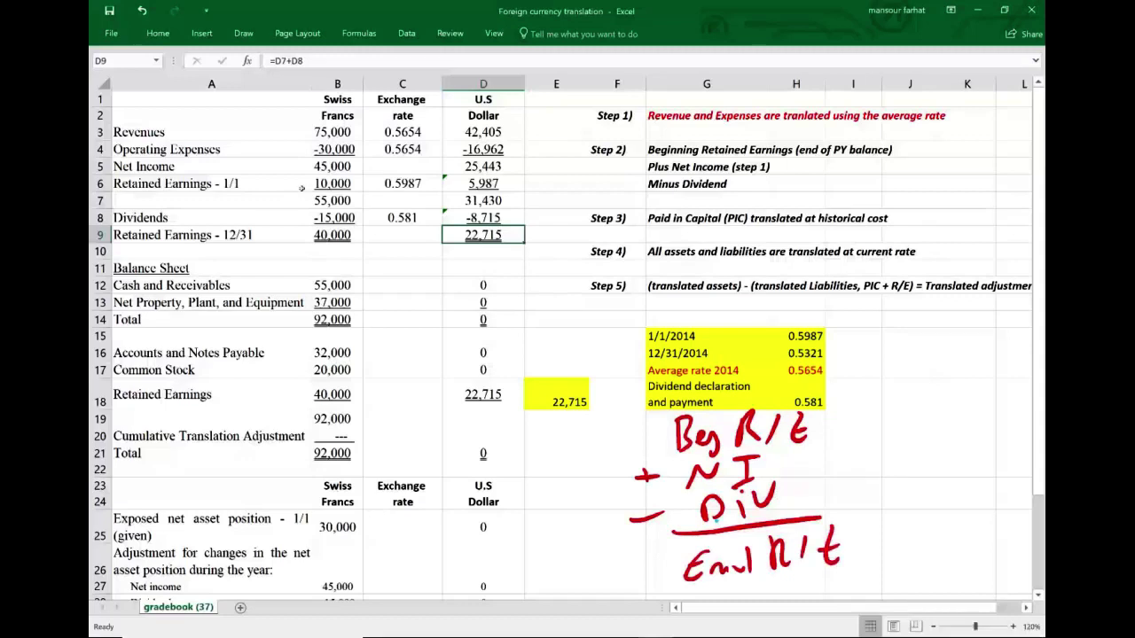
pyautogui.moveTo(654, 424)
pyautogui.mouseDown()
pyautogui.moveTo(705, 406)
pyautogui.moveTo(863, 528)
pyautogui.moveTo(715, 599)
pyautogui.moveTo(654, 424)
pyautogui.mouseUp()
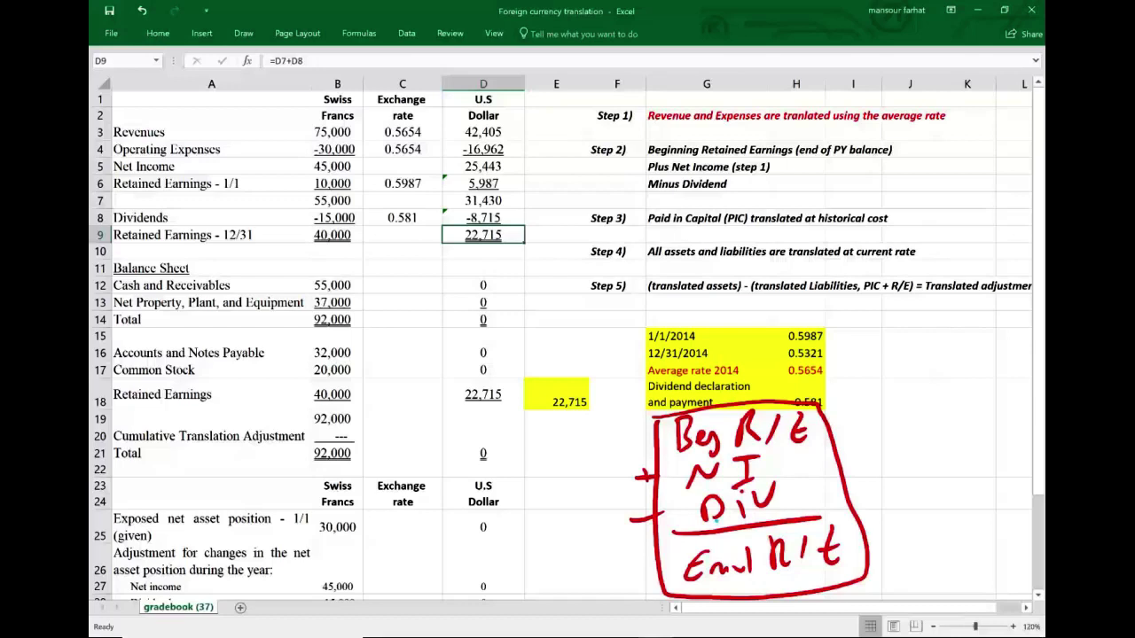
# Erase the handwritten roll-forward formula and its box
pyautogui.click(243, 33)
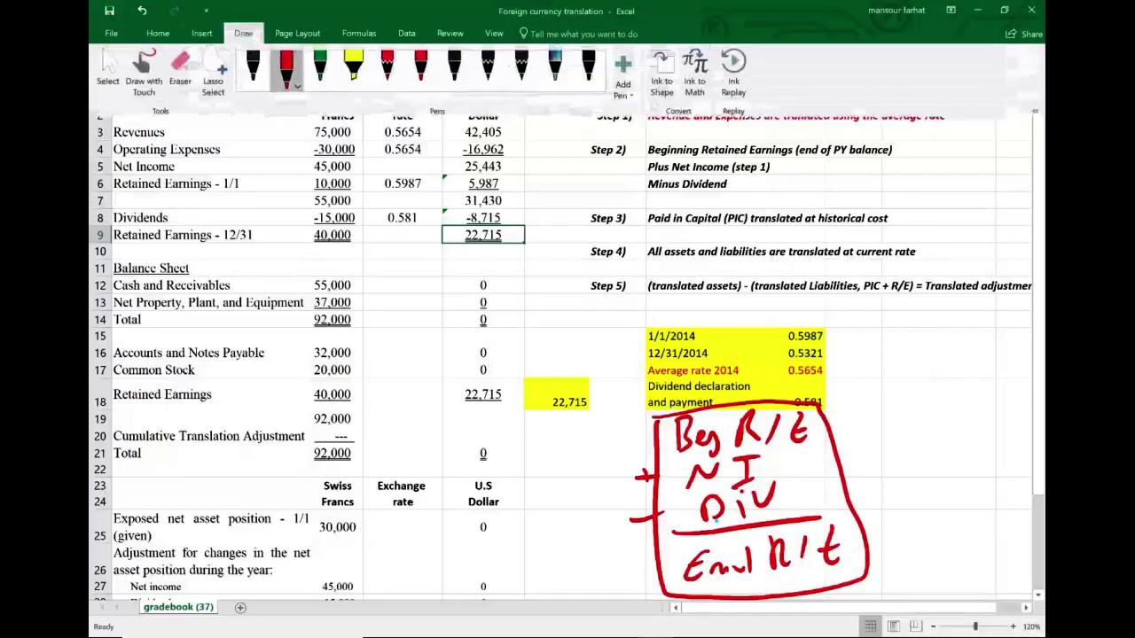
pyautogui.click(180, 71)
pyautogui.moveTo(673, 417)
pyautogui.mouseDown()
pyautogui.moveTo(700, 444)
pyautogui.moveTo(795, 456)
pyautogui.moveTo(762, 532)
pyautogui.moveTo(790, 476)
pyautogui.mouseUp()
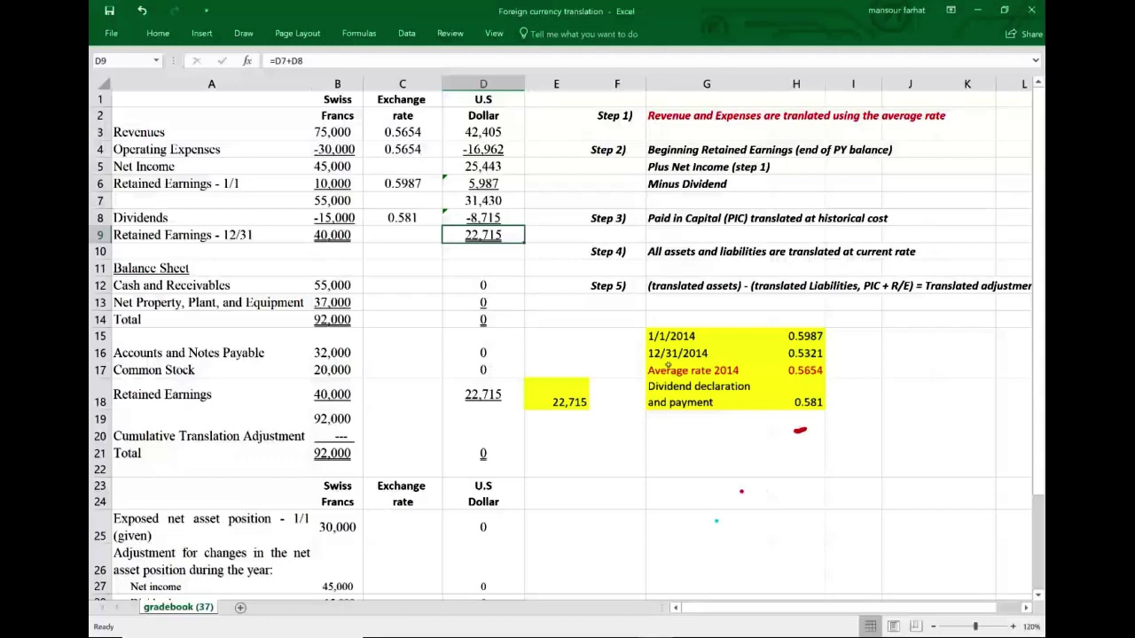
# Highlight the Step 2 rows and the Step 3 Paid in Capital instruction
pyautogui.click(671, 219)
pyautogui.moveTo(671, 219); pyautogui.dragTo(882, 223)
pyautogui.moveTo(664, 151); pyautogui.dragTo(798, 184)
pyautogui.click(612, 117)
pyautogui.click(611, 149)
pyautogui.moveTo(611, 150)
pyautogui.mouseDown()
pyautogui.moveTo(913, 202)
pyautogui.moveTo(894, 182)
pyautogui.mouseUp()
pyautogui.rightClick(872, 166)
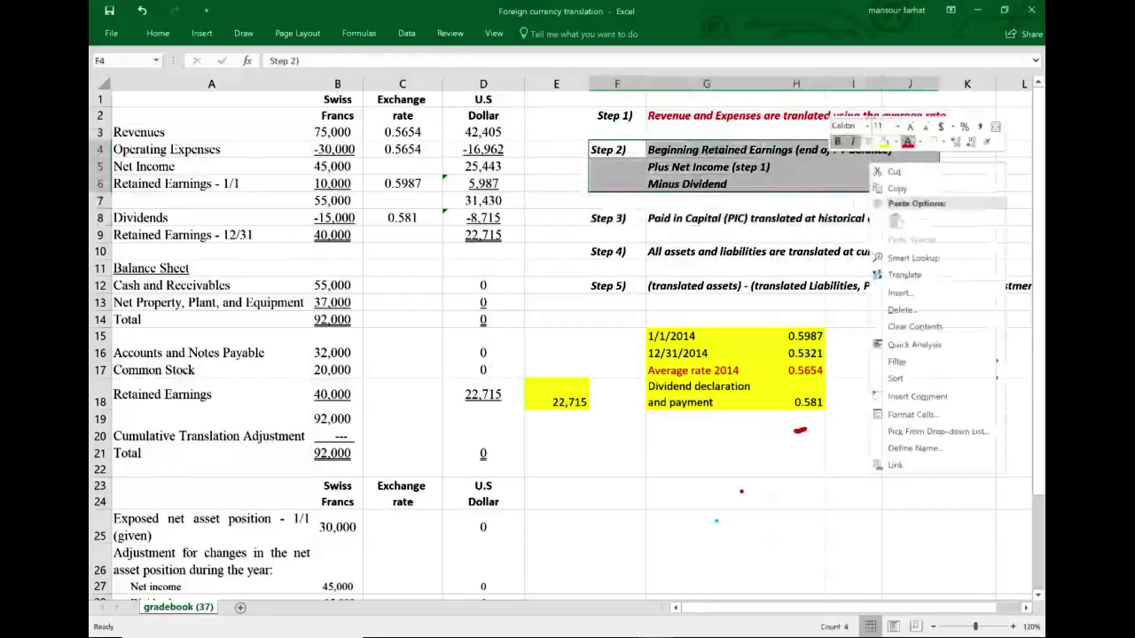
pyautogui.press('Escape')
pyautogui.click(714, 218)
pyautogui.click(608, 218)
pyautogui.moveTo(731, 227); pyautogui.dragTo(927, 226)
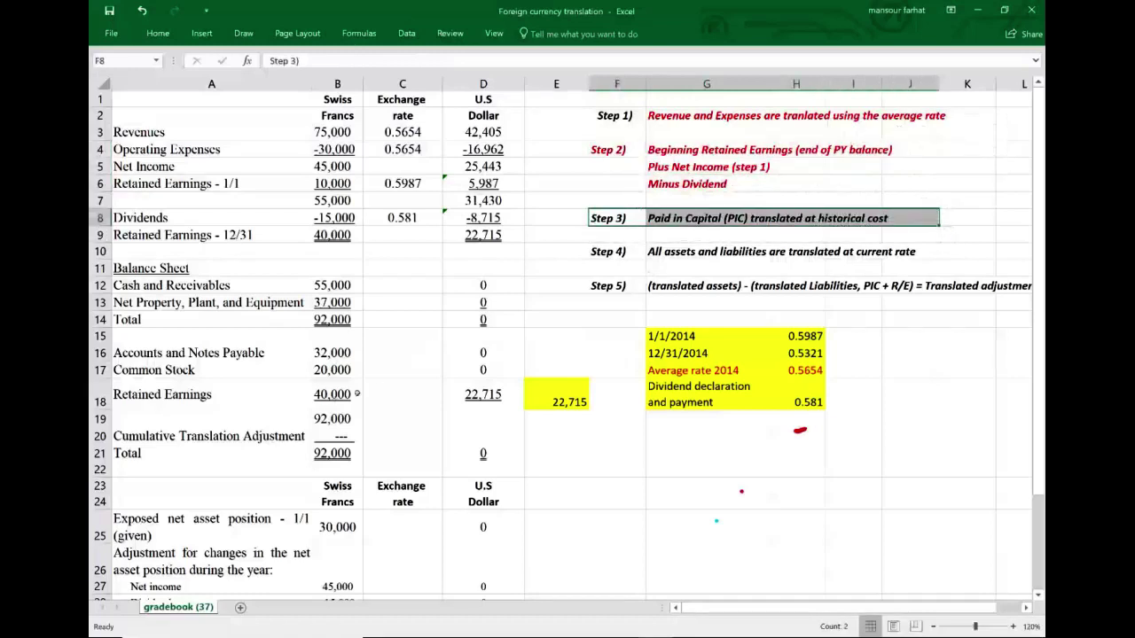
# Link the common stock rate in C17 to the 0.5987 1/1/2014 rate, giving 11,974
pyautogui.click(405, 371)
pyautogui.write('=')
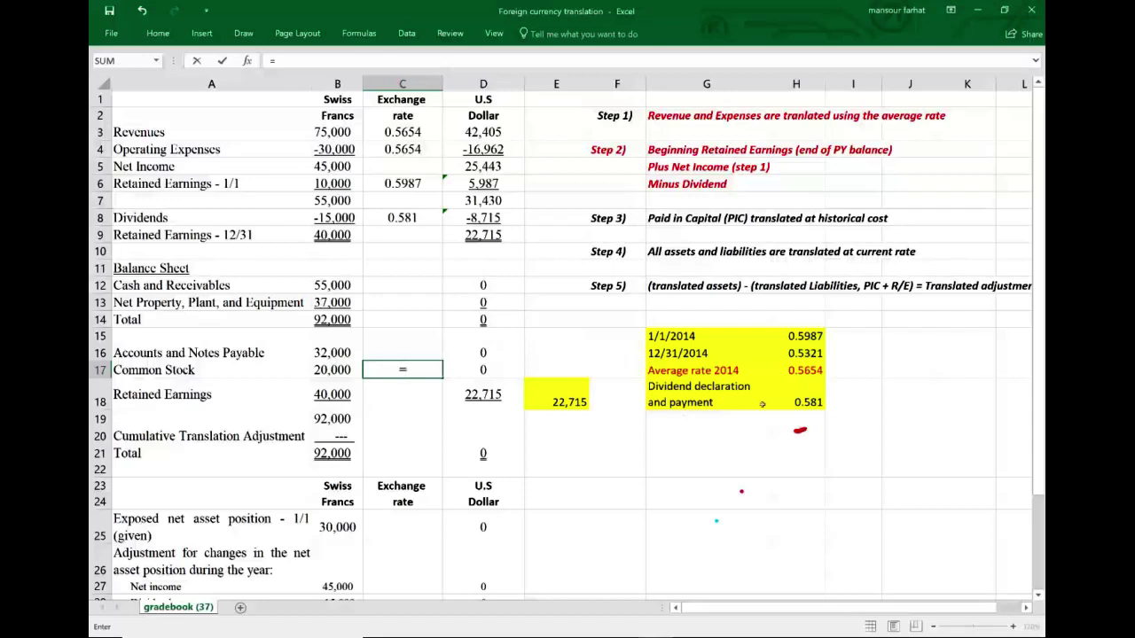
pyautogui.click(820, 343)
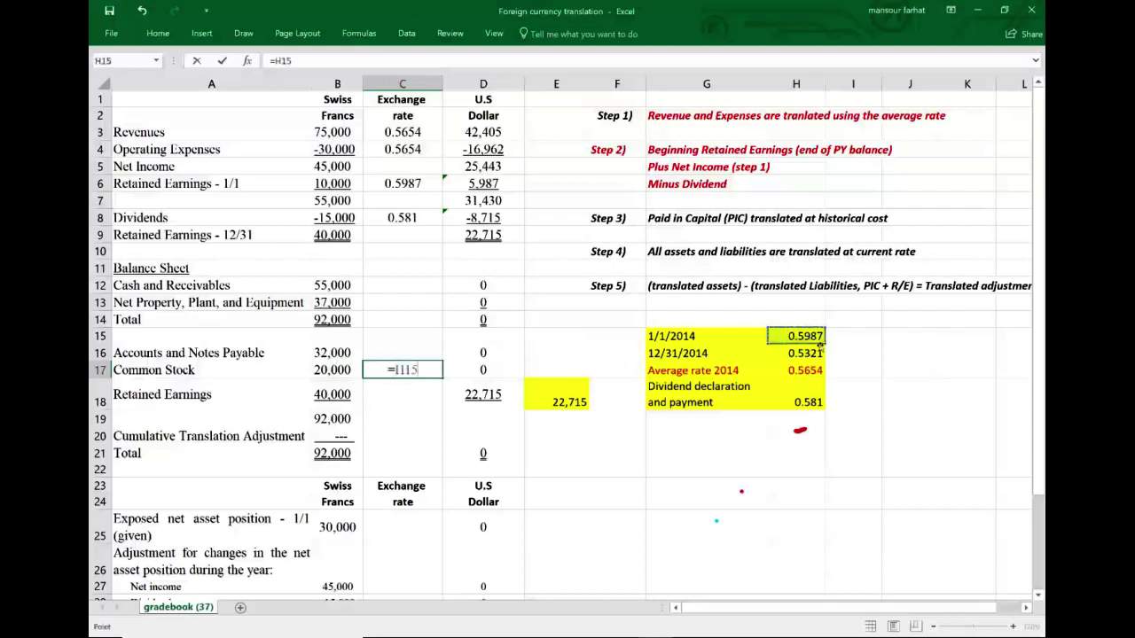
pyautogui.press('Return')
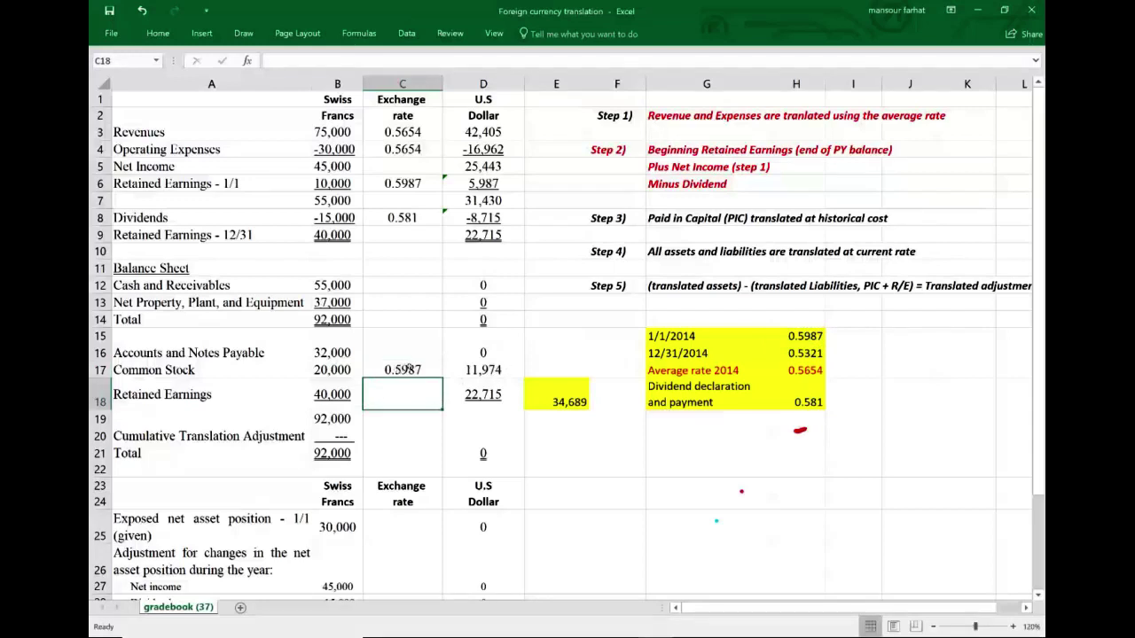
pyautogui.moveTo(612, 219); pyautogui.dragTo(941, 227)
# Link the cash and net property rates to the 0.5321 12/31/2014 year-end rate
pyautogui.rightClick(944, 229)
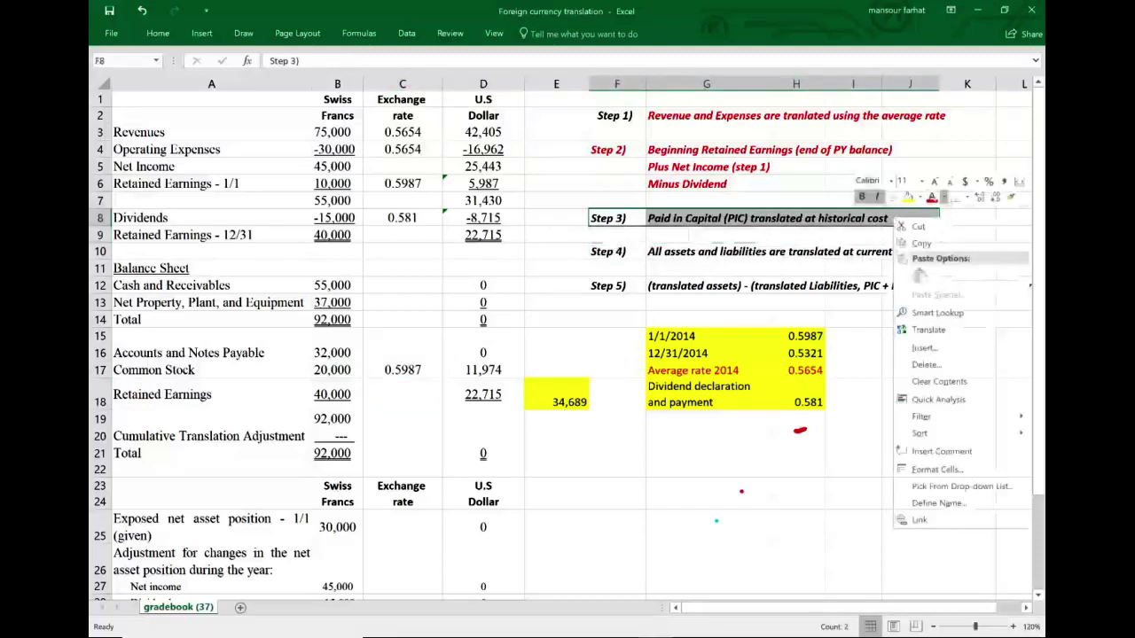
pyautogui.press('Escape')
pyautogui.click(434, 324)
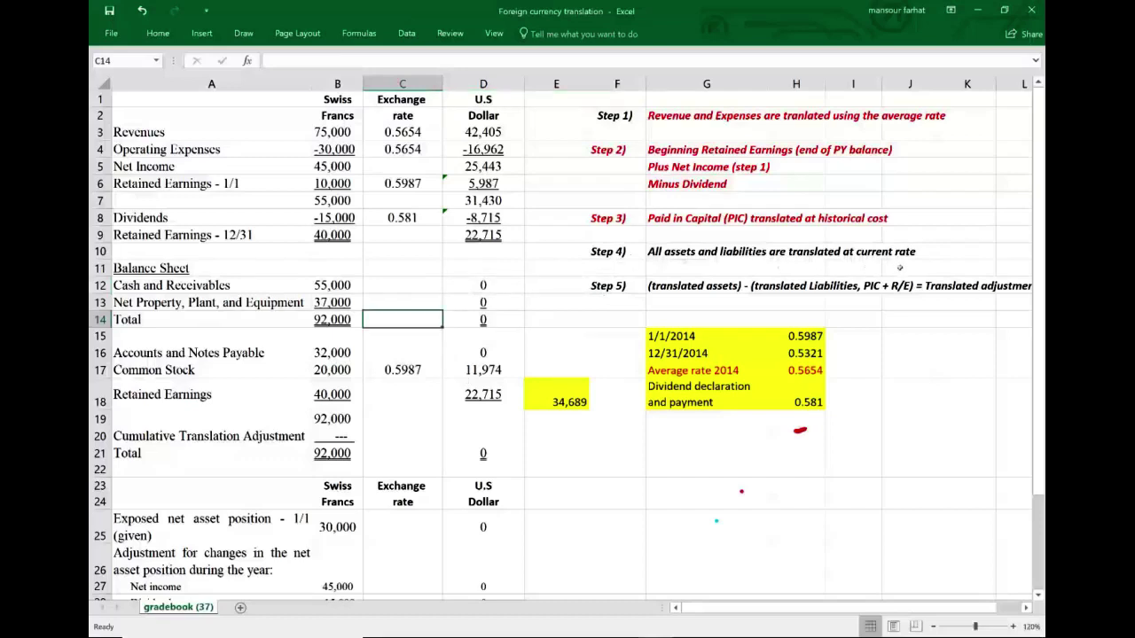
pyautogui.moveTo(652, 354); pyautogui.dragTo(795, 355)
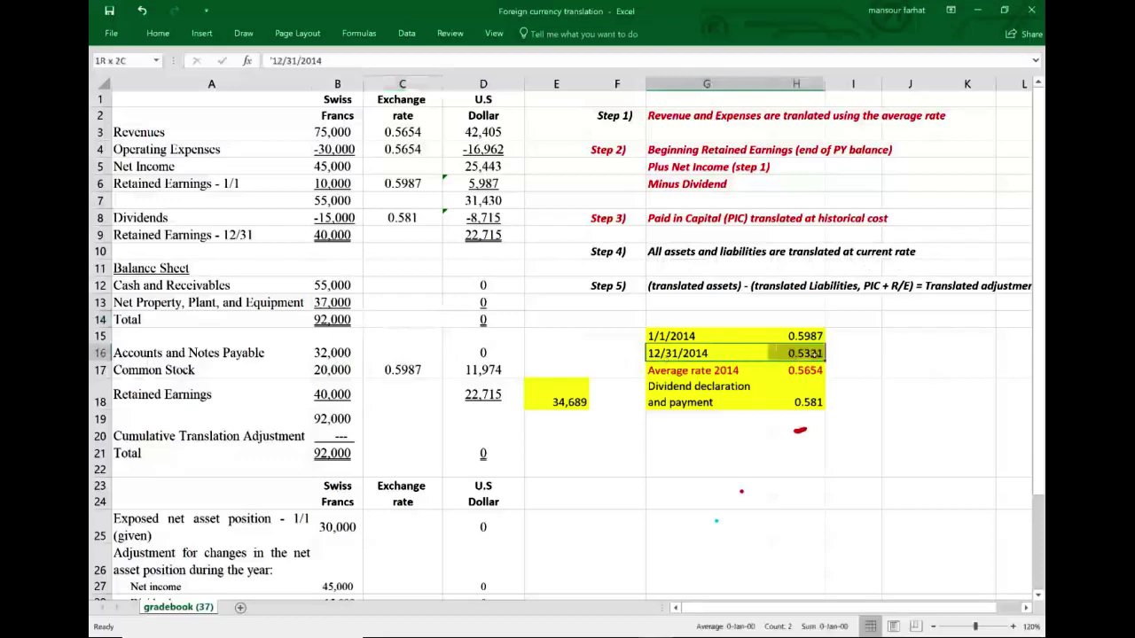
pyautogui.click(405, 290)
pyautogui.write('=')
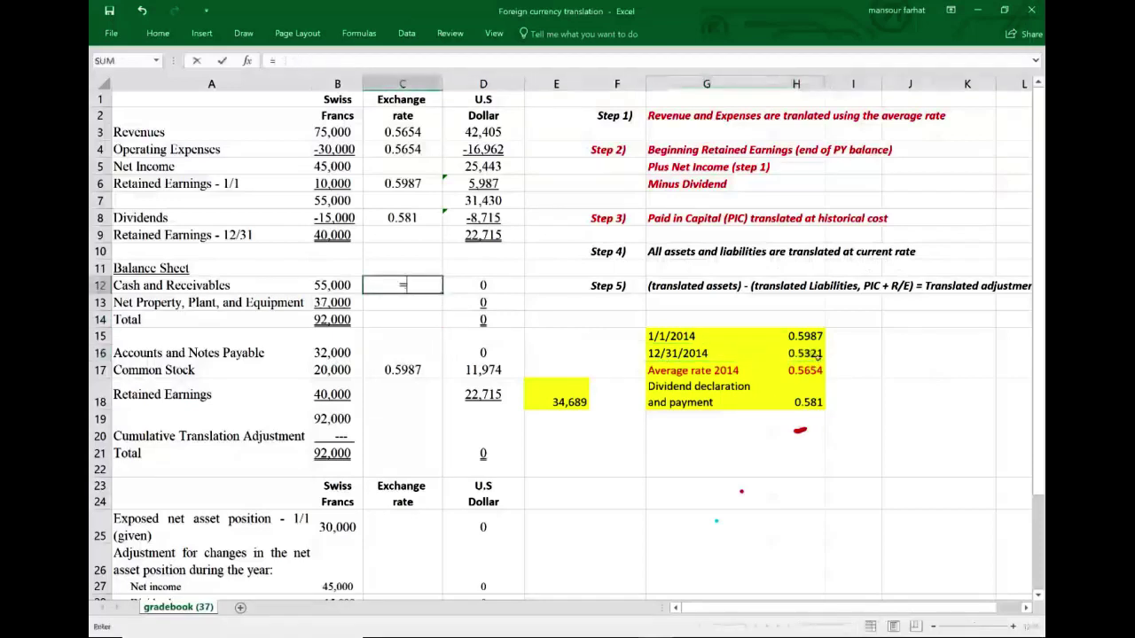
pyautogui.click(816, 354)
pyautogui.press('Return')
pyautogui.write('=')
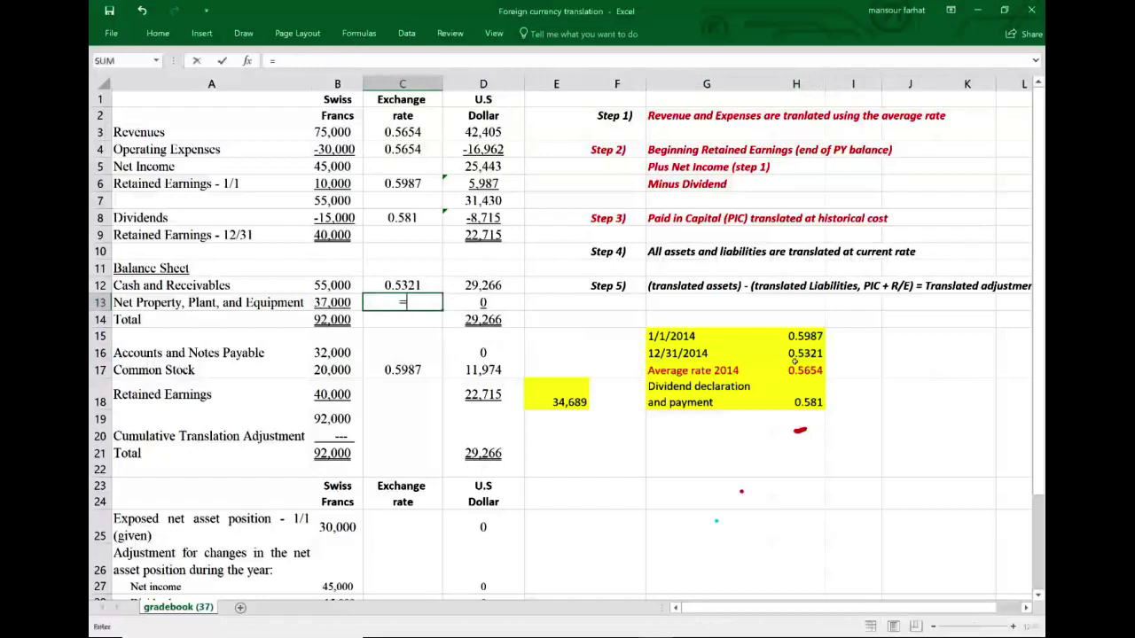
pyautogui.click(818, 355)
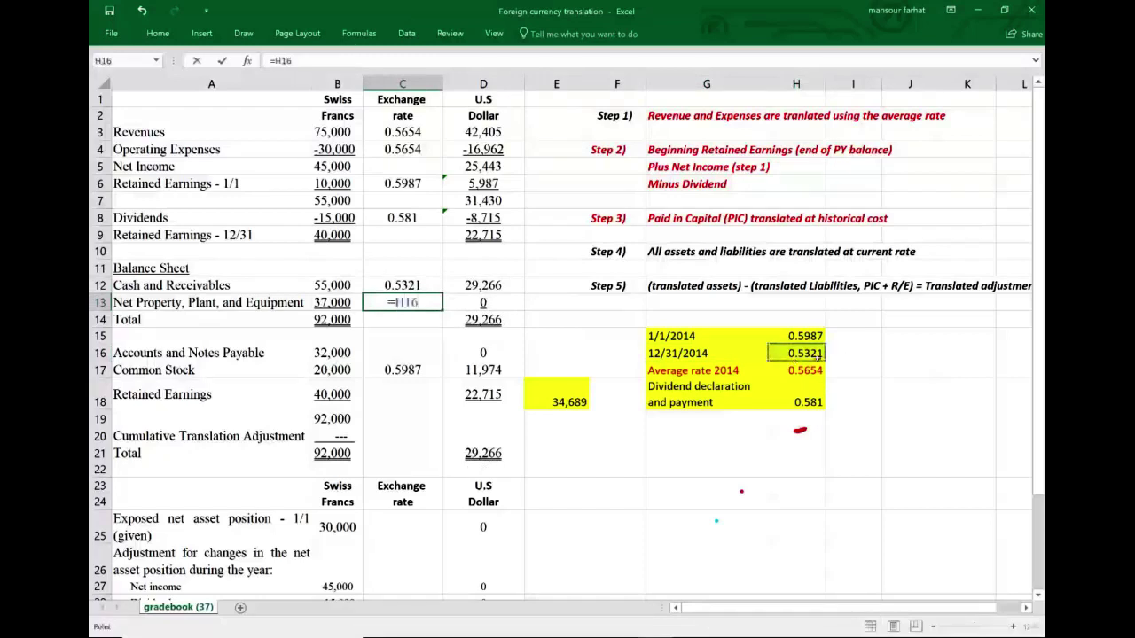
pyautogui.press('Return')
# Link the accounts payable rate to the 0.5321 year-end rate
pyautogui.click(426, 370)
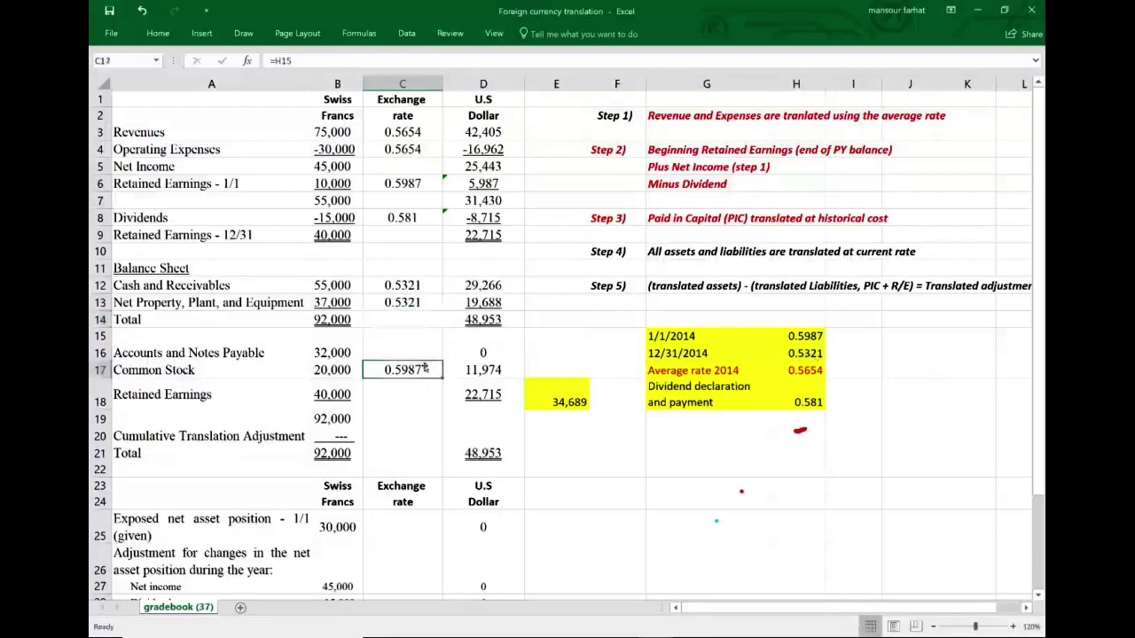
pyautogui.press('Up')
pyautogui.write('=')
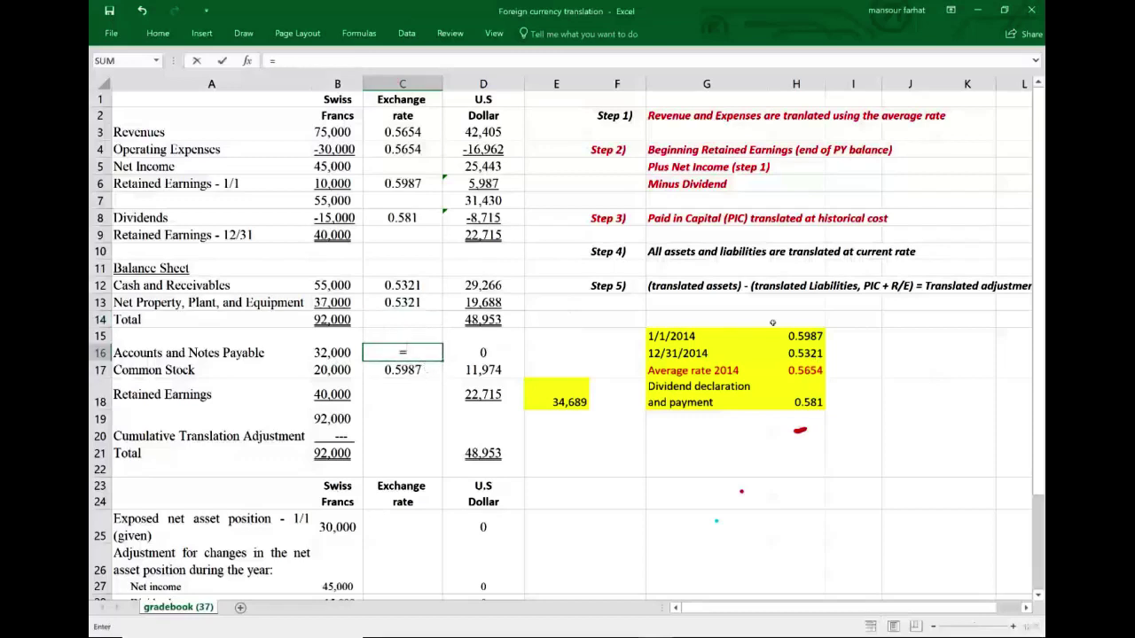
pyautogui.click(813, 354)
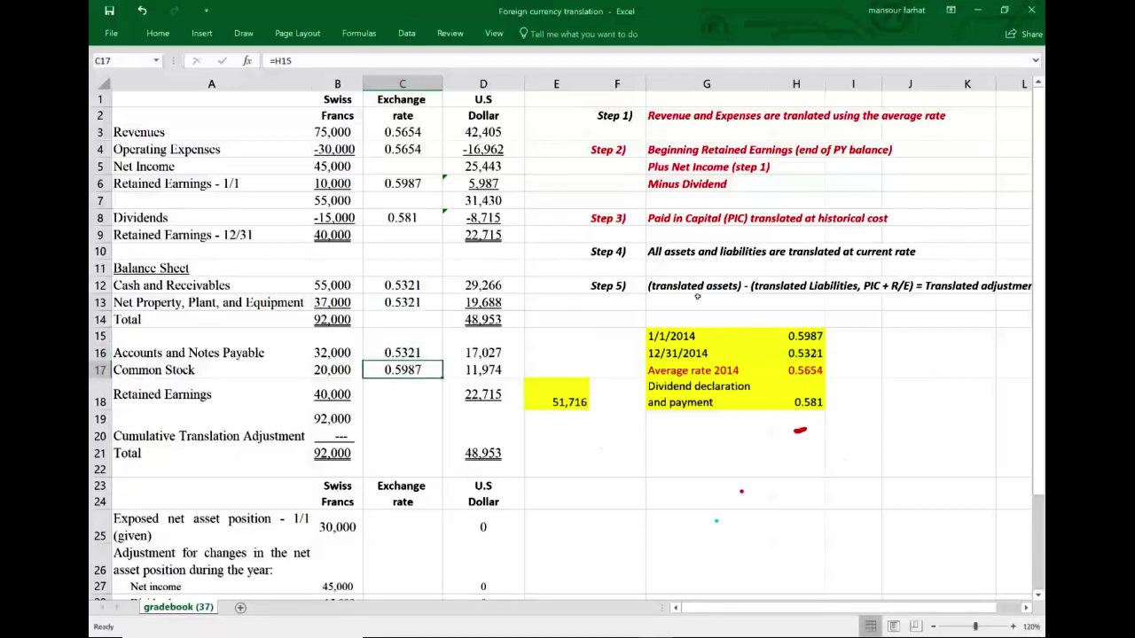
pyautogui.moveTo(602, 250); pyautogui.dragTo(904, 253)
# Review the accounts payable dollar formula and the asset total formula in D14
pyautogui.rightClick(904, 254)
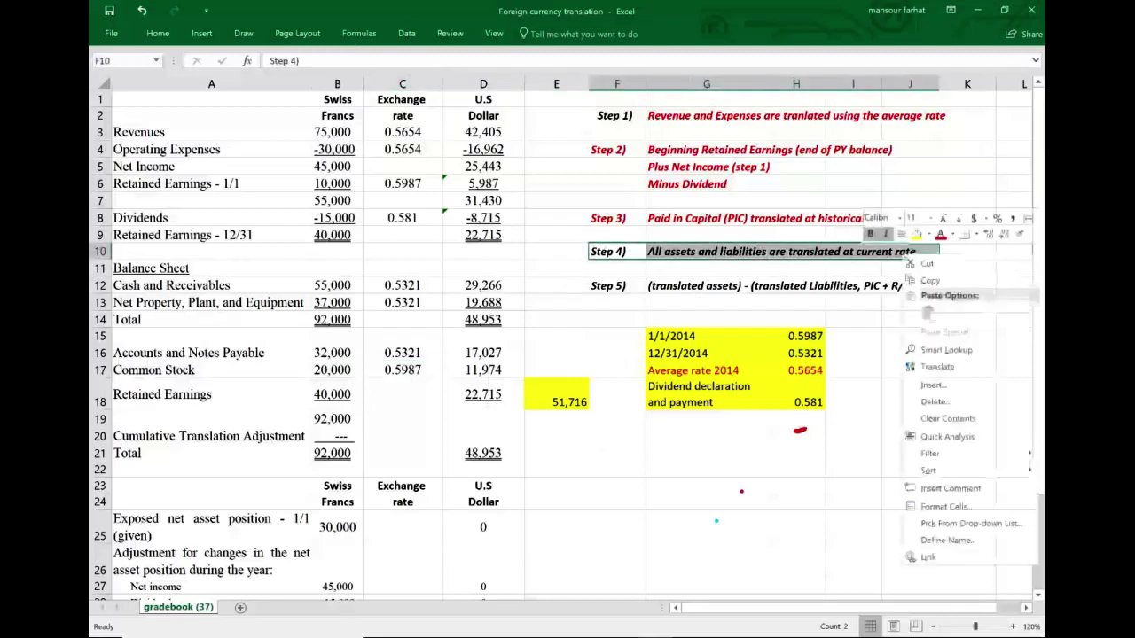
pyautogui.press('Escape')
pyautogui.click(466, 352)
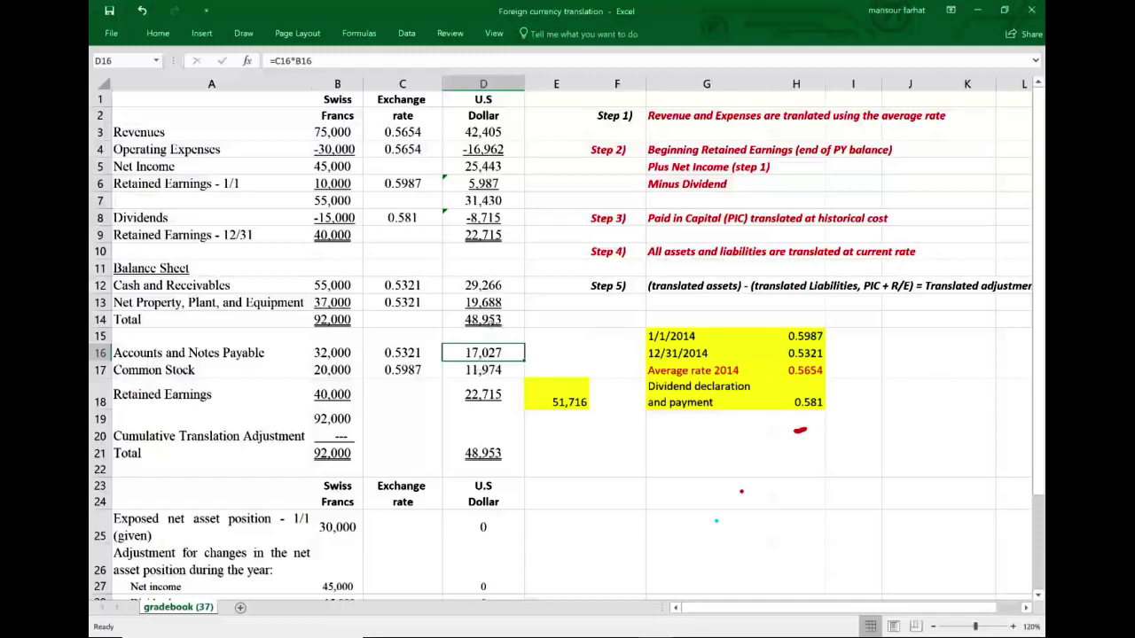
pyautogui.doubleClick(492, 321)
pyautogui.press('Escape')
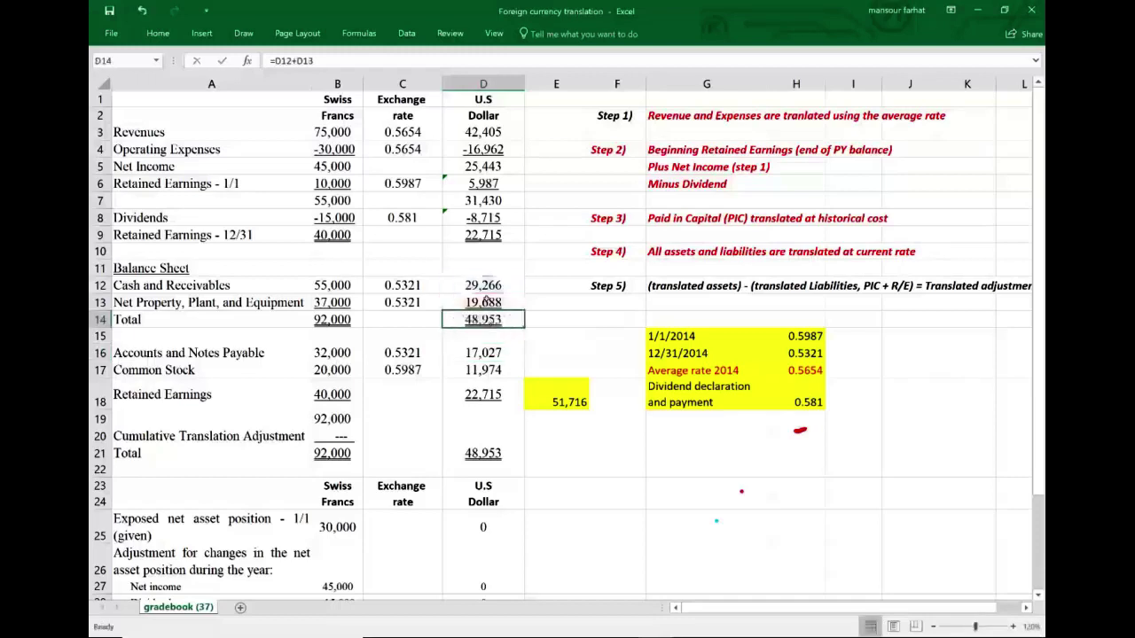
# Shade D12:D14 (29,266, 19,688 and the 48,953 total) yellow
pyautogui.moveTo(483, 284); pyautogui.dragTo(483, 319)
pyautogui.rightClick(484, 321)
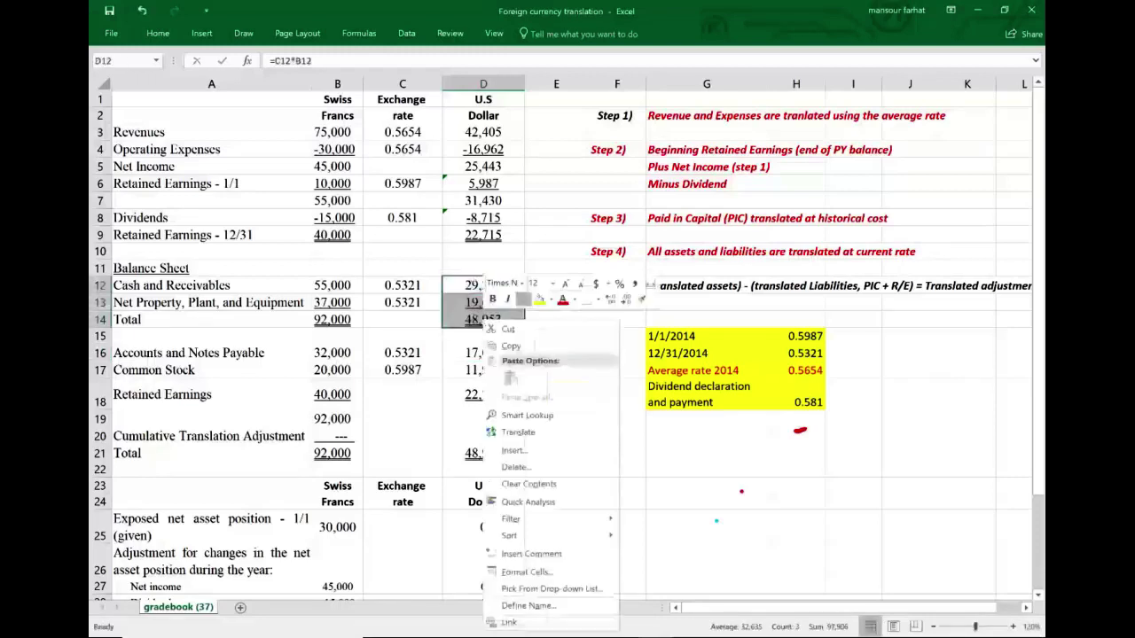
pyautogui.click(537, 300)
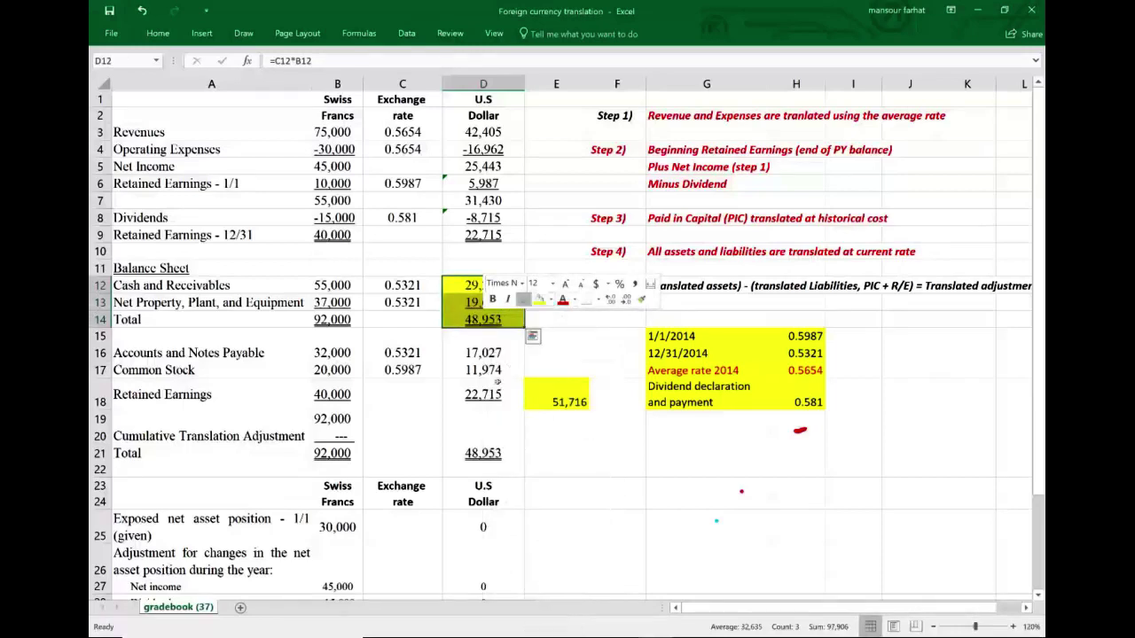
pyautogui.click(497, 383)
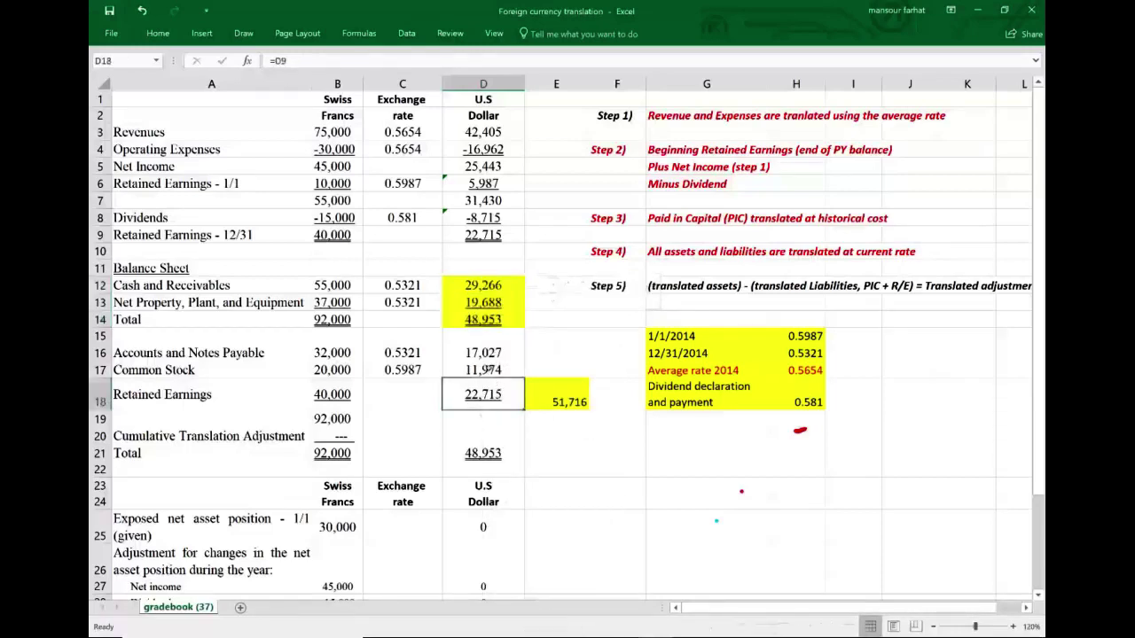
pyautogui.click(488, 353)
pyautogui.moveTo(489, 353); pyautogui.dragTo(476, 399)
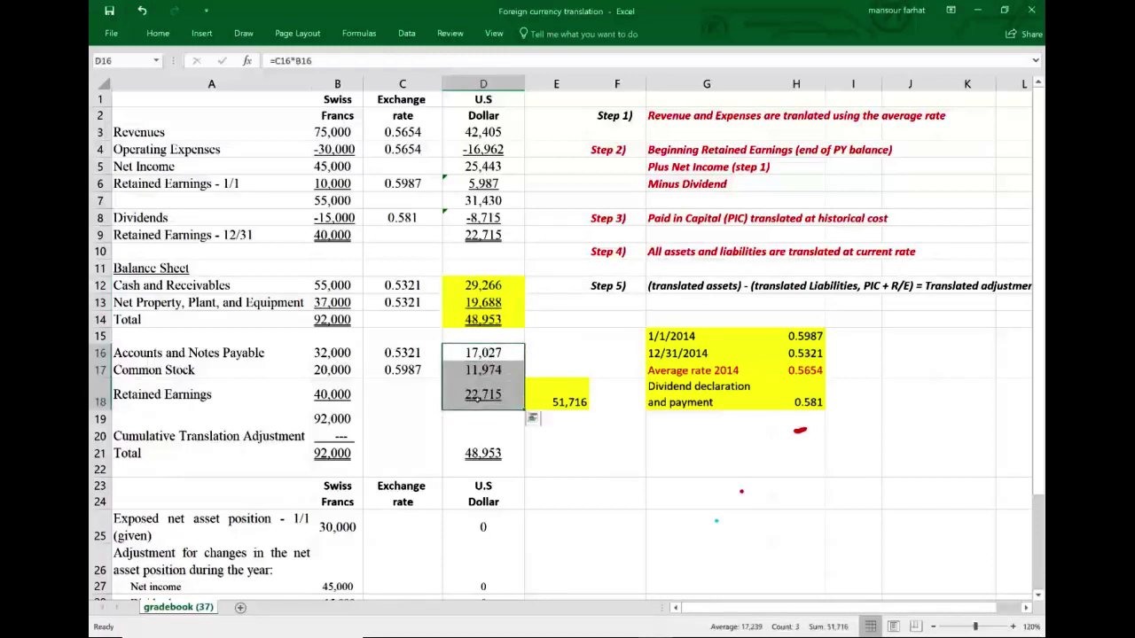
pyautogui.click(577, 404)
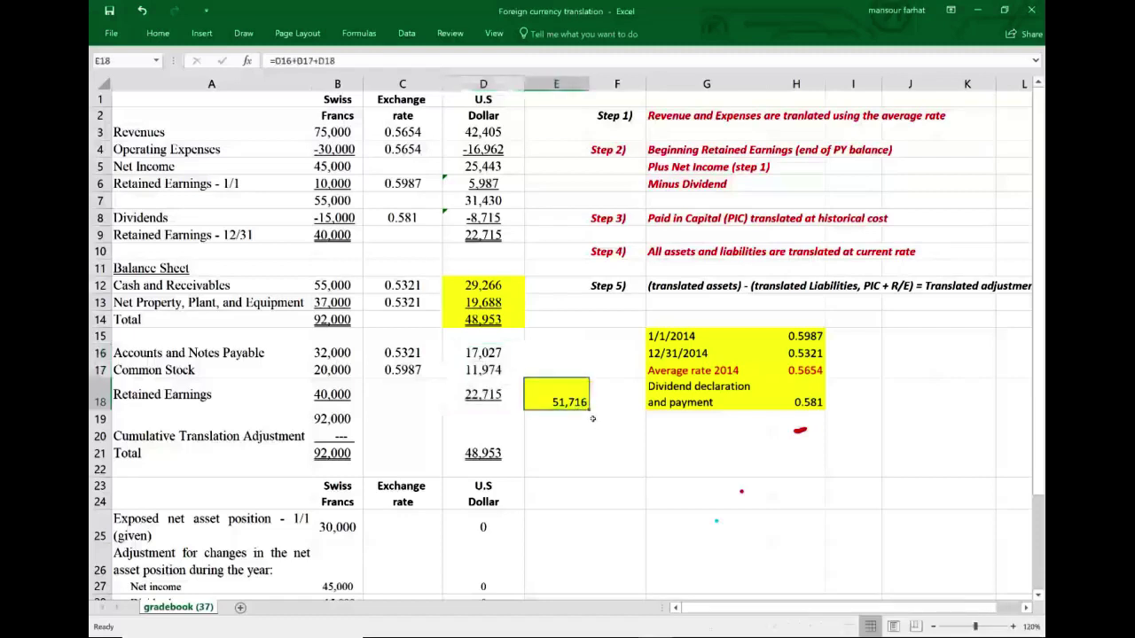
pyautogui.click(494, 456)
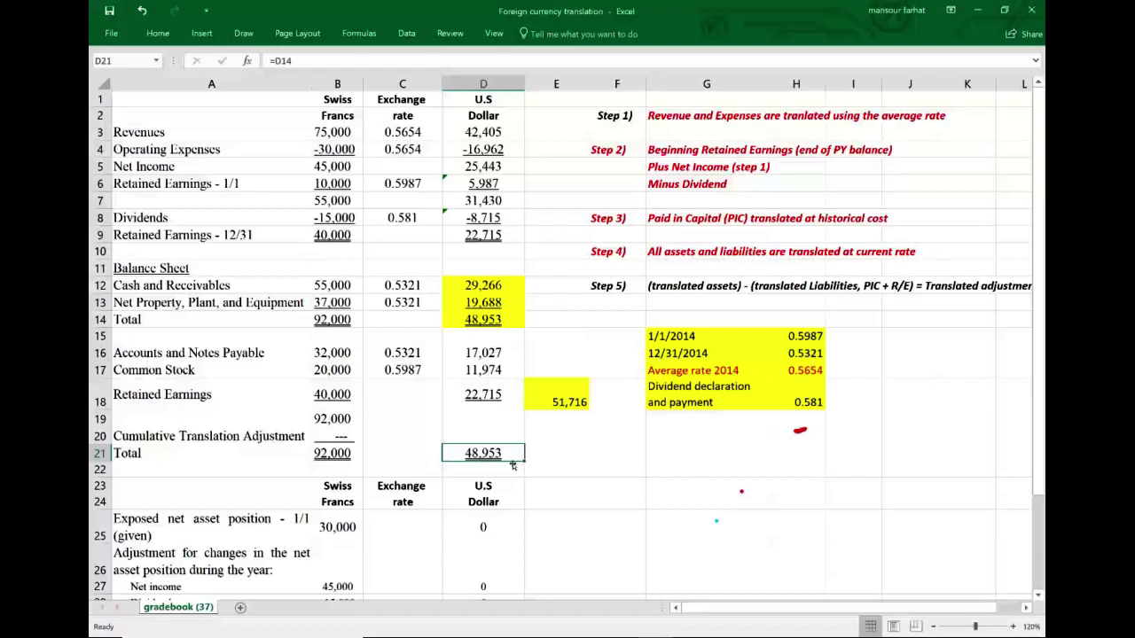
pyautogui.moveTo(486, 352); pyautogui.dragTo(475, 397)
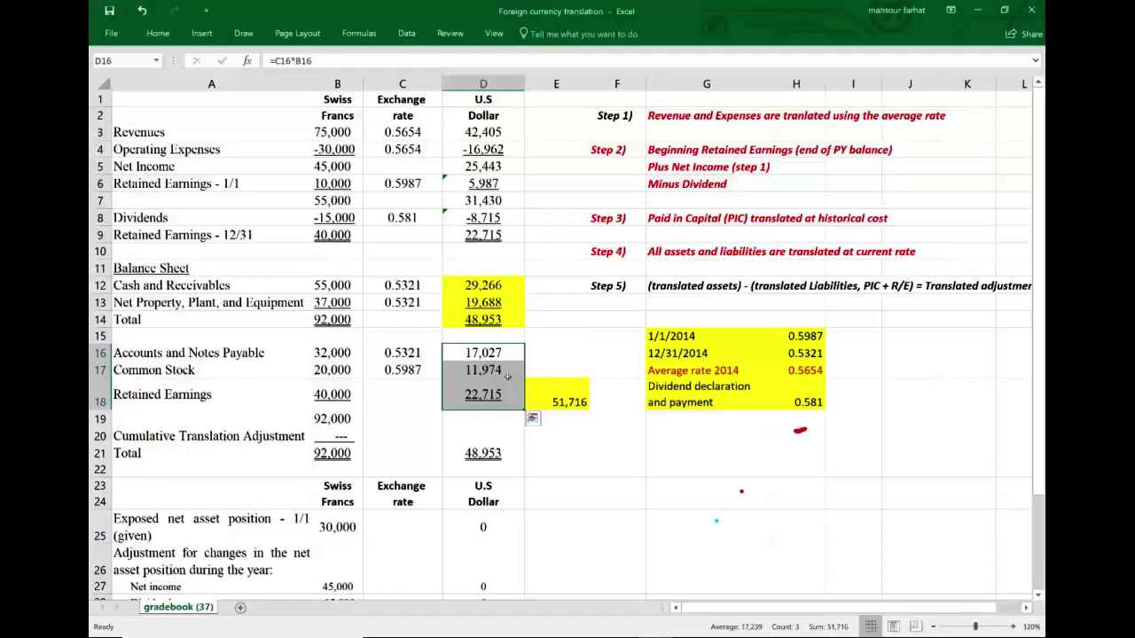
pyautogui.click(547, 402)
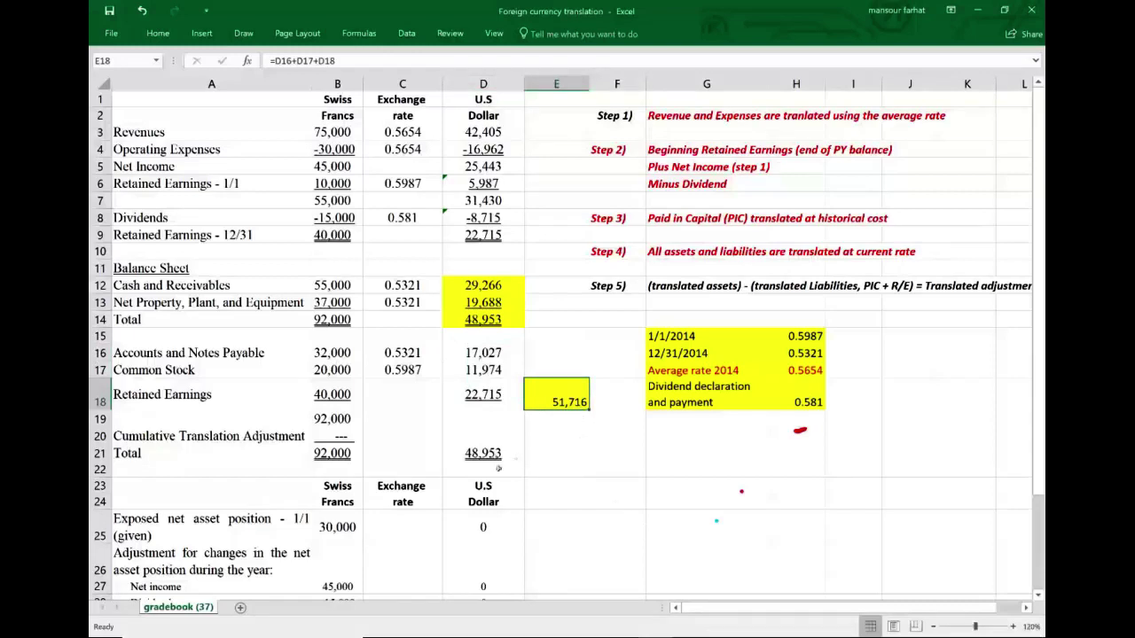
pyautogui.click(499, 455)
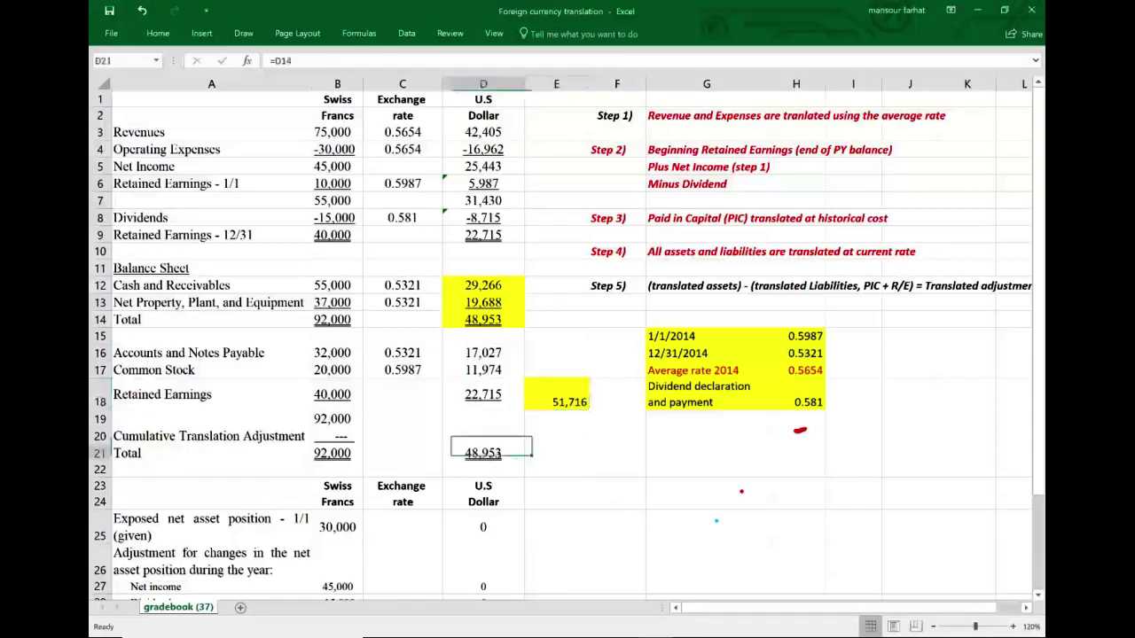
# Enter a first adjustment formula in D20 from the 51,716 sum and dollar Total
pyautogui.click(494, 436)
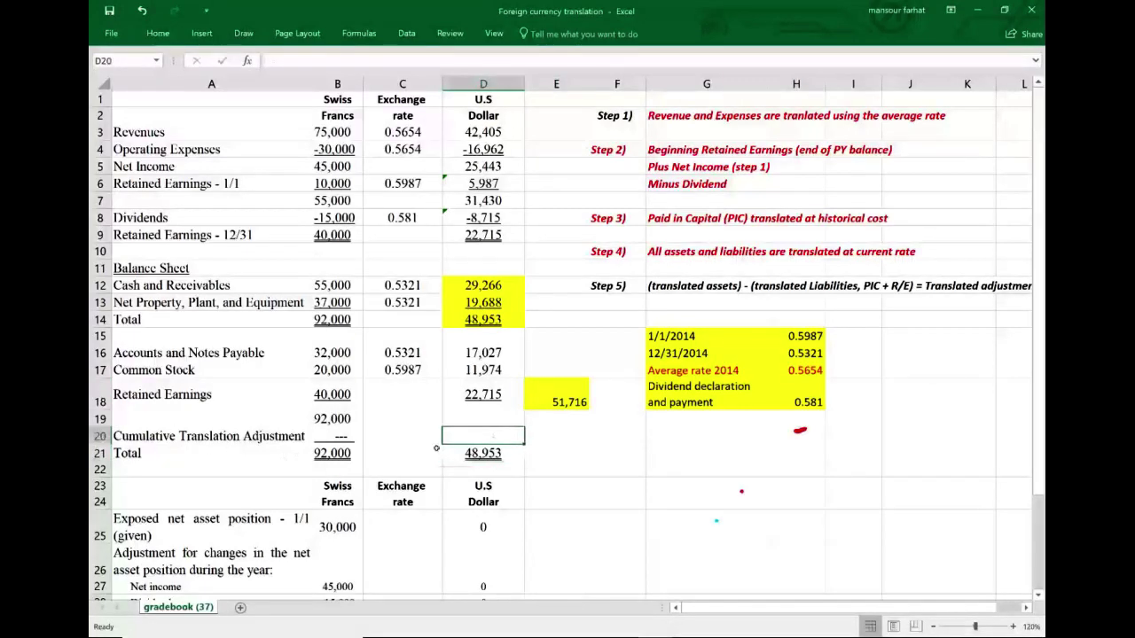
pyautogui.write('=')
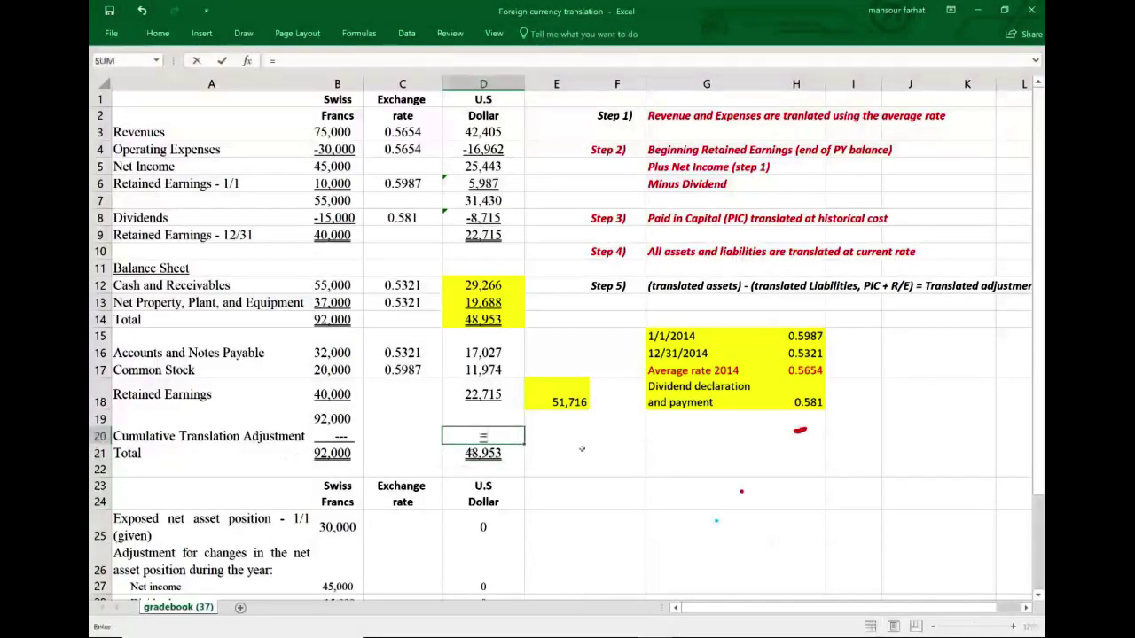
pyautogui.click(575, 401)
pyautogui.write('-')
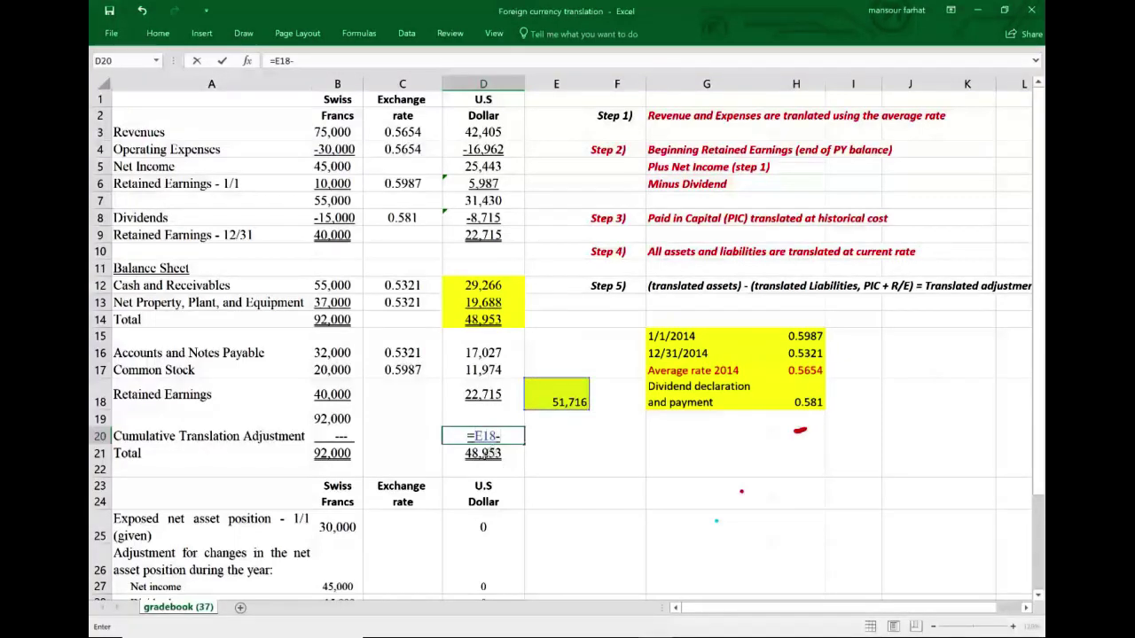
pyautogui.click(484, 454)
pyautogui.press('Return')
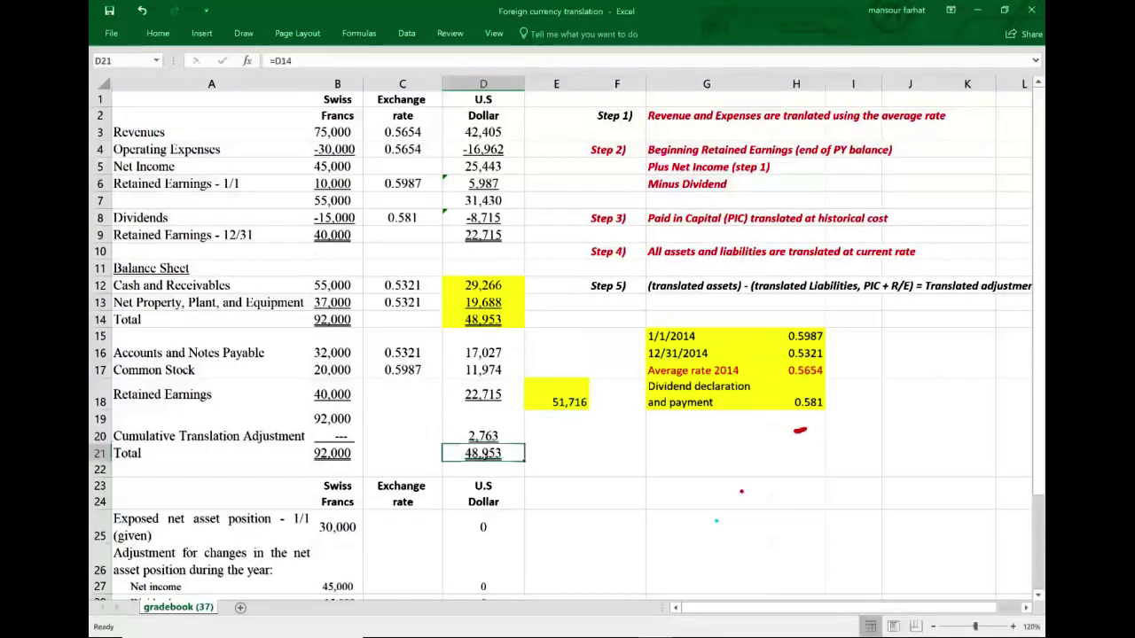
# Redo D20 as the dollar Total minus the 51,716 sum, showing -2,763
pyautogui.click(483, 436)
pyautogui.press('Delete')
pyautogui.write('=')
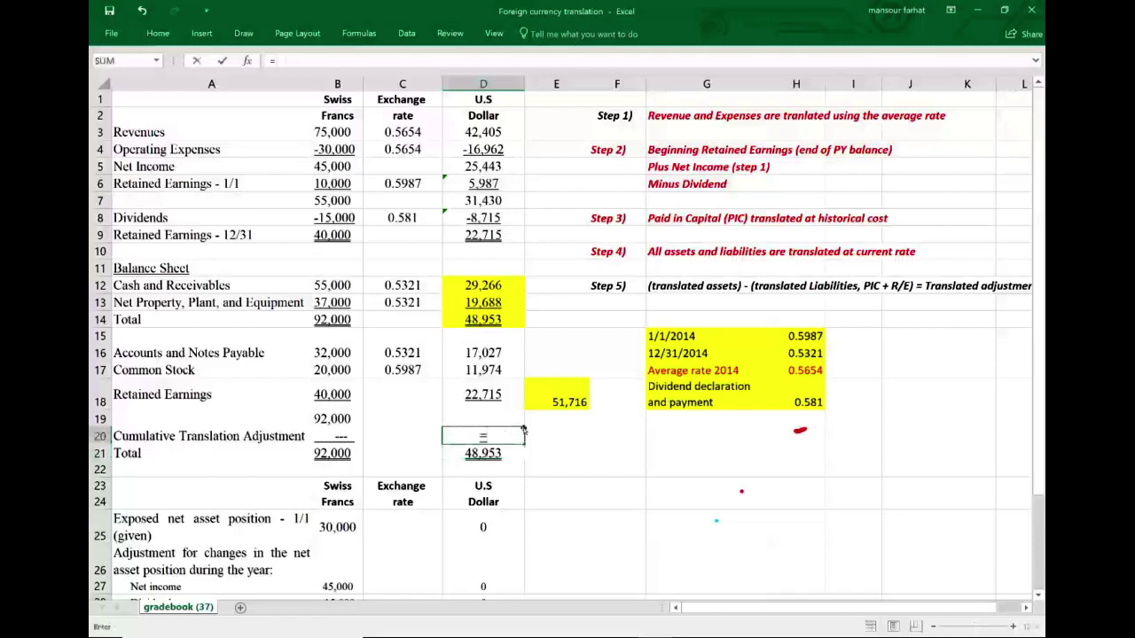
pyautogui.click(570, 401)
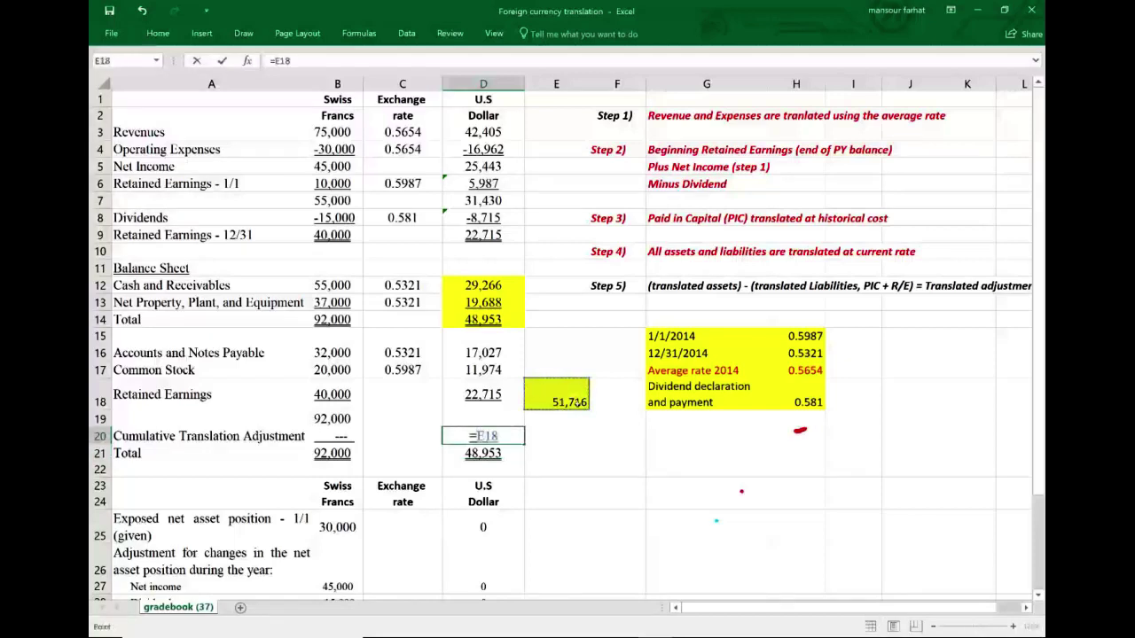
pyautogui.press('BackSpace')
pyautogui.press('BackSpace')
pyautogui.press('BackSpace')
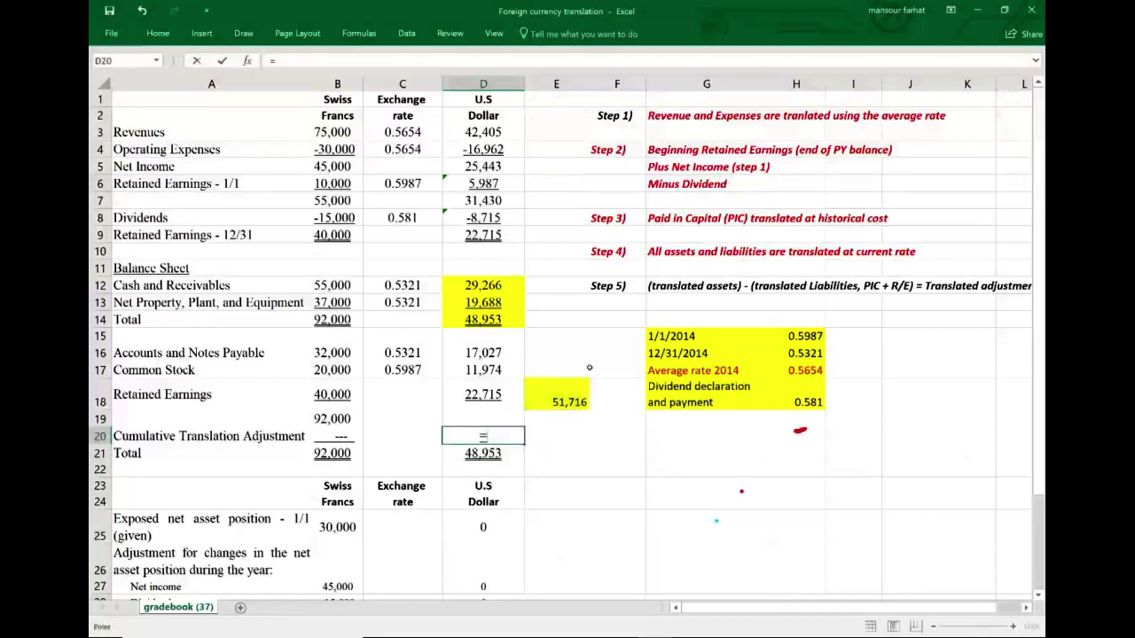
pyautogui.click(480, 459)
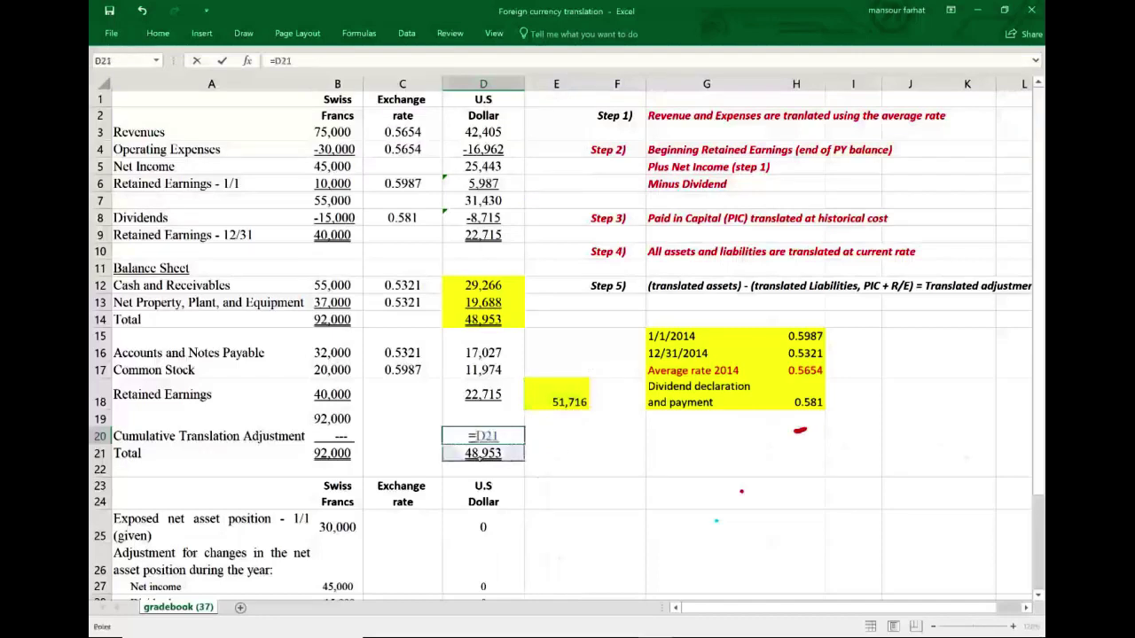
pyautogui.write('-')
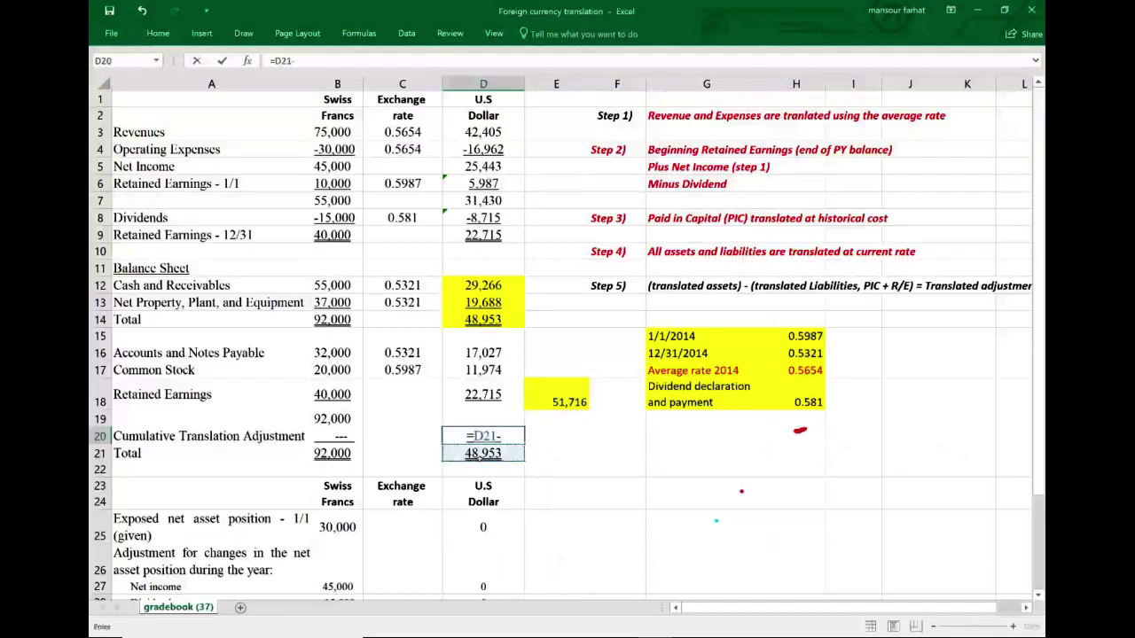
pyautogui.click(571, 400)
pyautogui.press('Return')
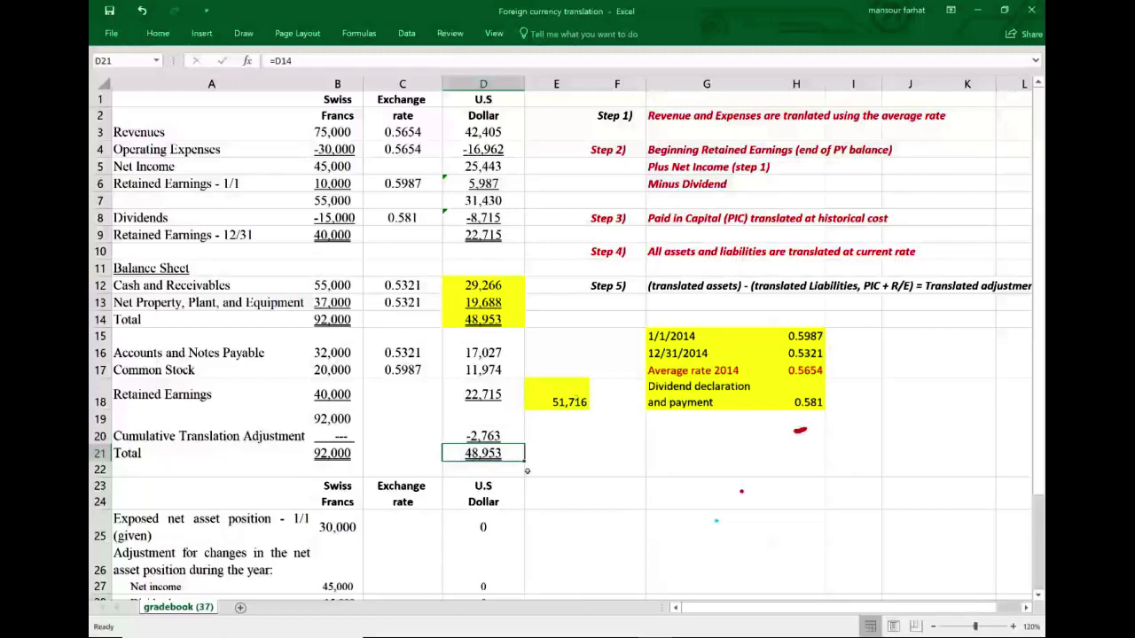
# Re-enter the dollar Total in D21 as =D14
pyautogui.click(574, 468)
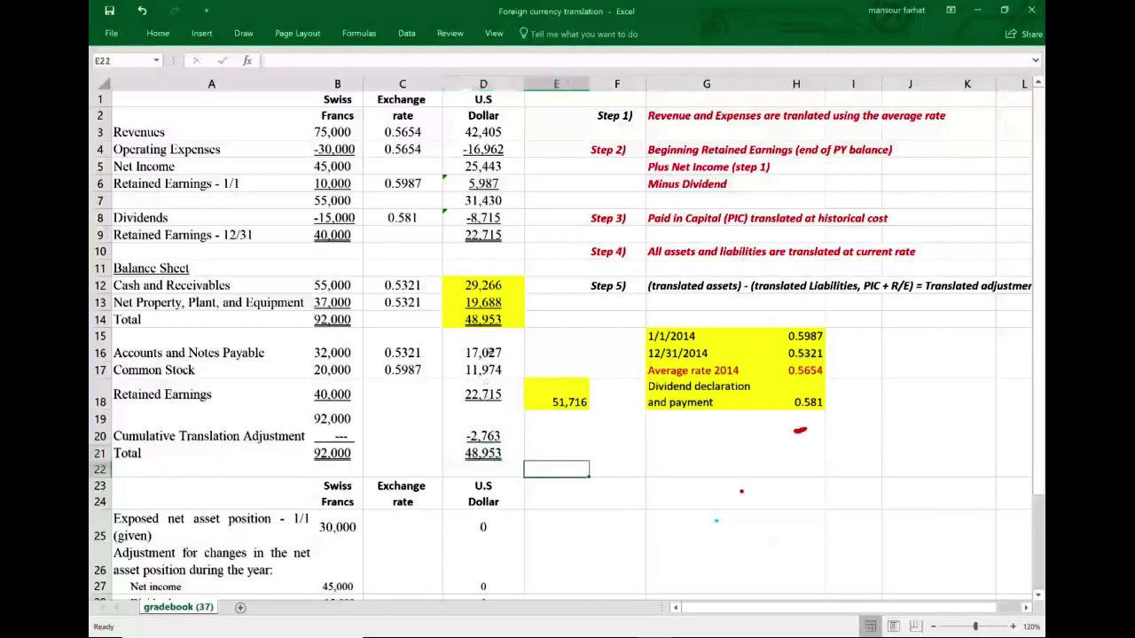
pyautogui.moveTo(488, 353); pyautogui.dragTo(489, 437)
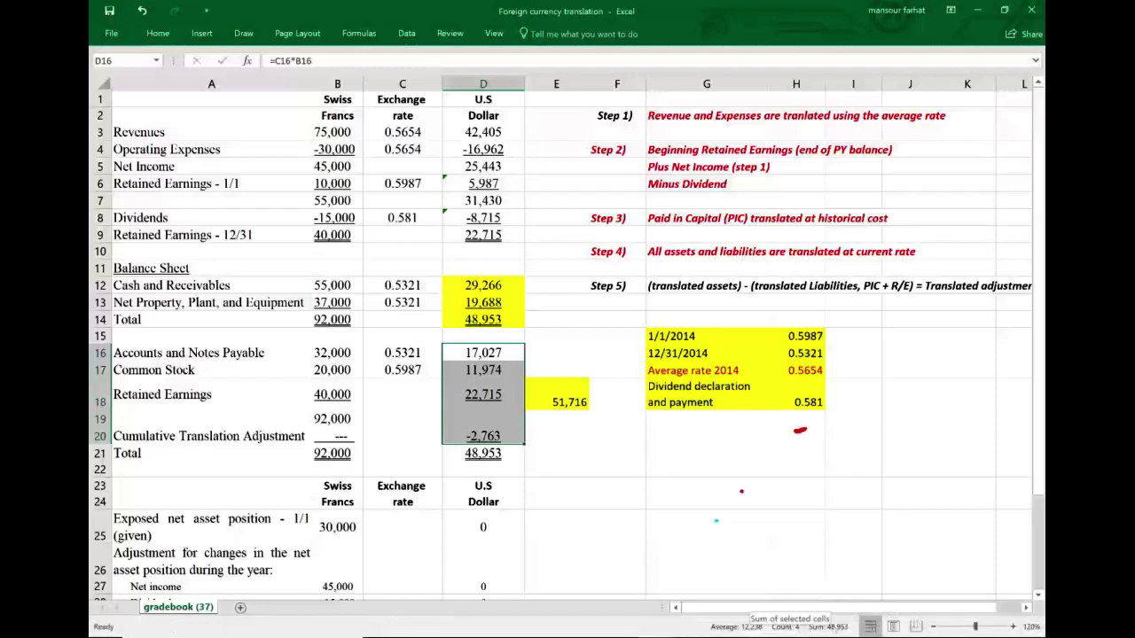
pyautogui.click(488, 454)
pyautogui.write('=D14')
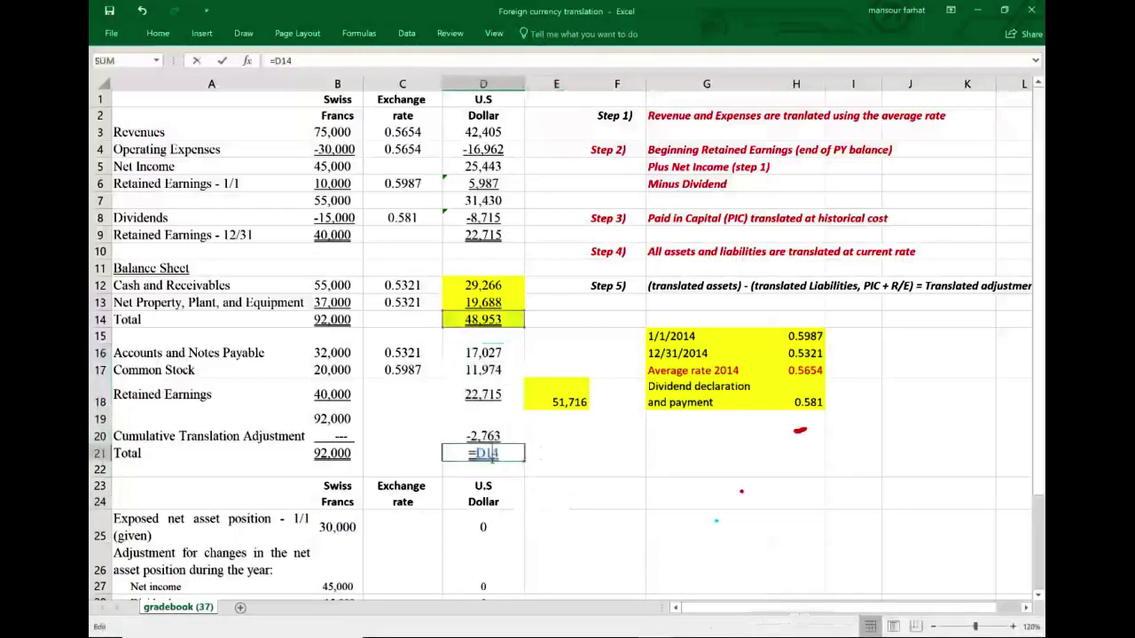
pyautogui.hotkey('ctrl', 'Return')
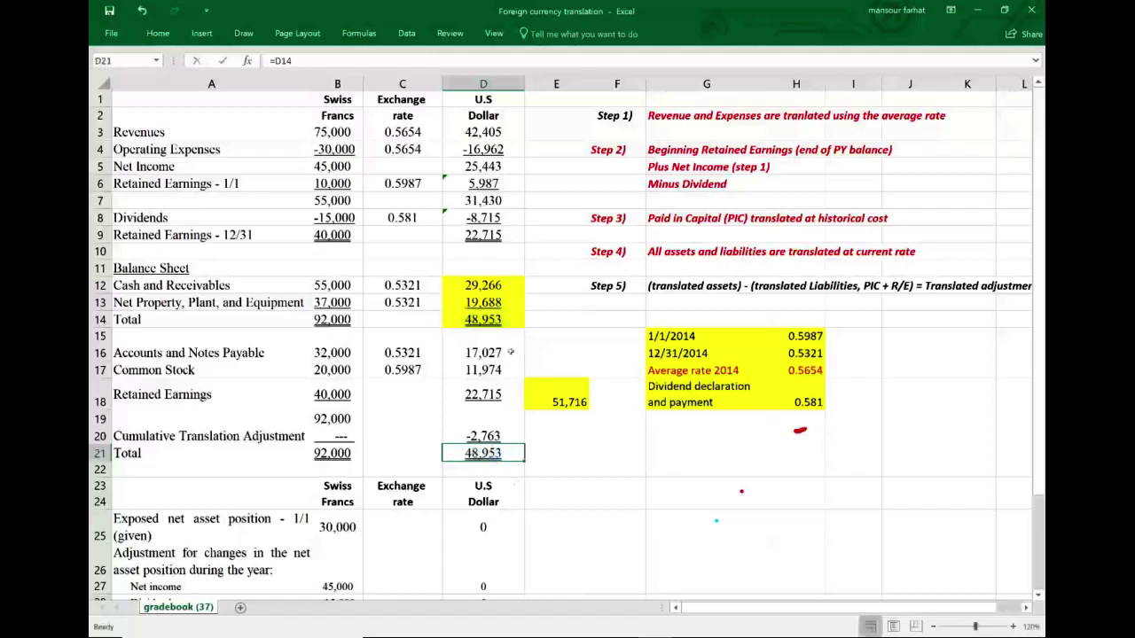
# Recheck the Total formula, then review the 30,000-franc opening exposed net assets in B25
pyautogui.press('F2')
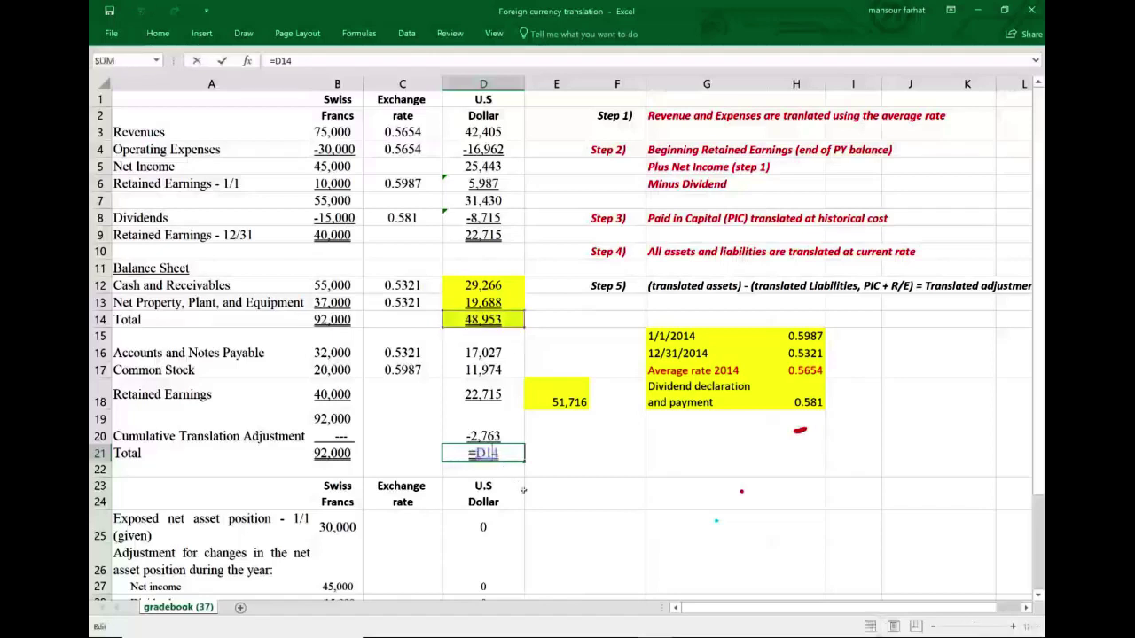
pyautogui.hotkey('ctrl', 'Return')
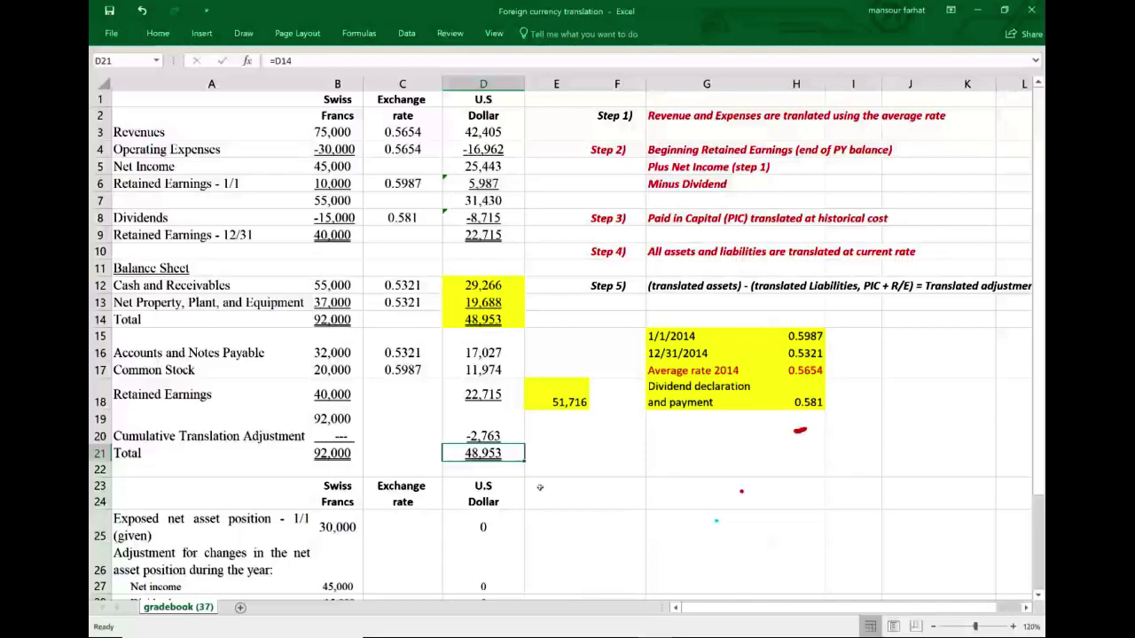
pyautogui.scroll(-2, 539, 487)
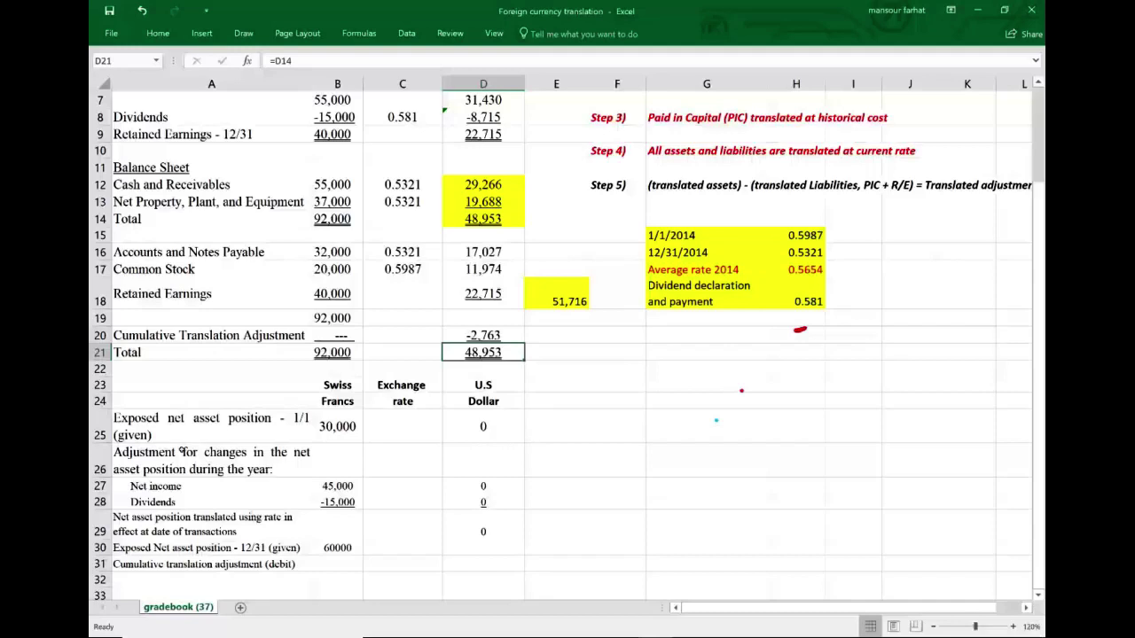
pyautogui.click(164, 439)
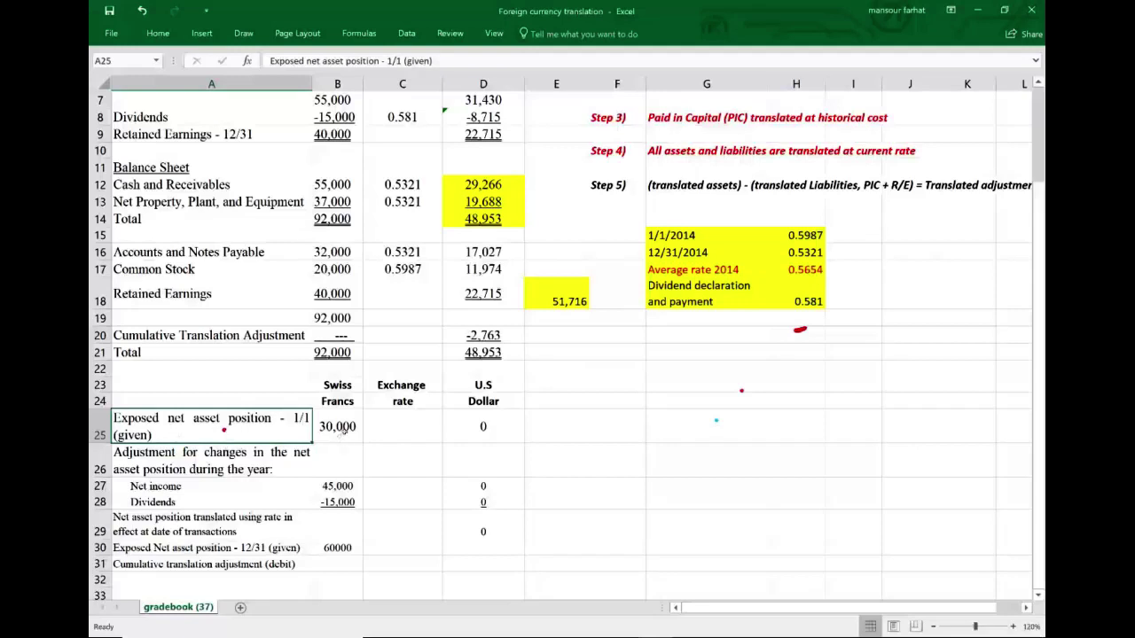
pyautogui.click(341, 440)
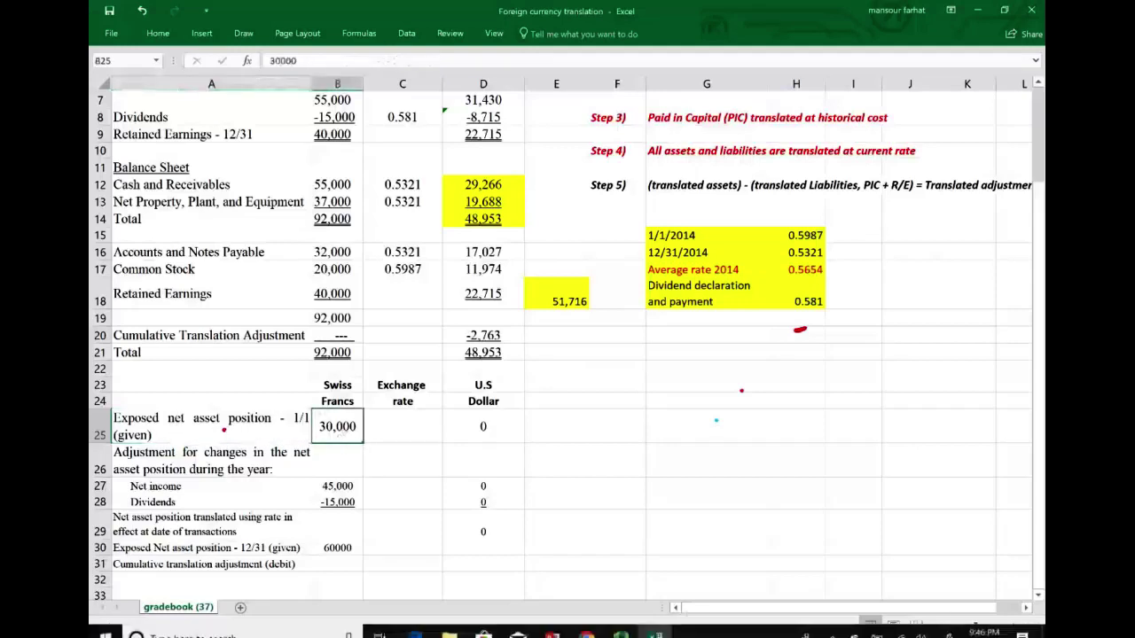
pyautogui.click(552, 625)
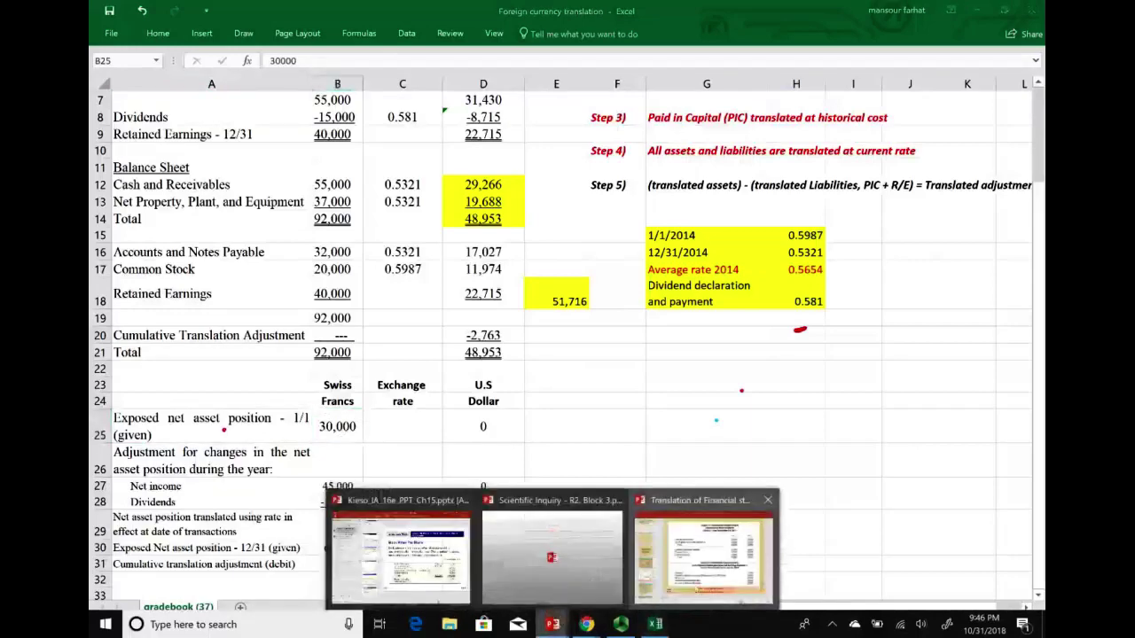
# Present the balance-sheet slide, circle Jan. 1 equity and ink 60,000 with an arrow to its total
pyautogui.click(703, 554)
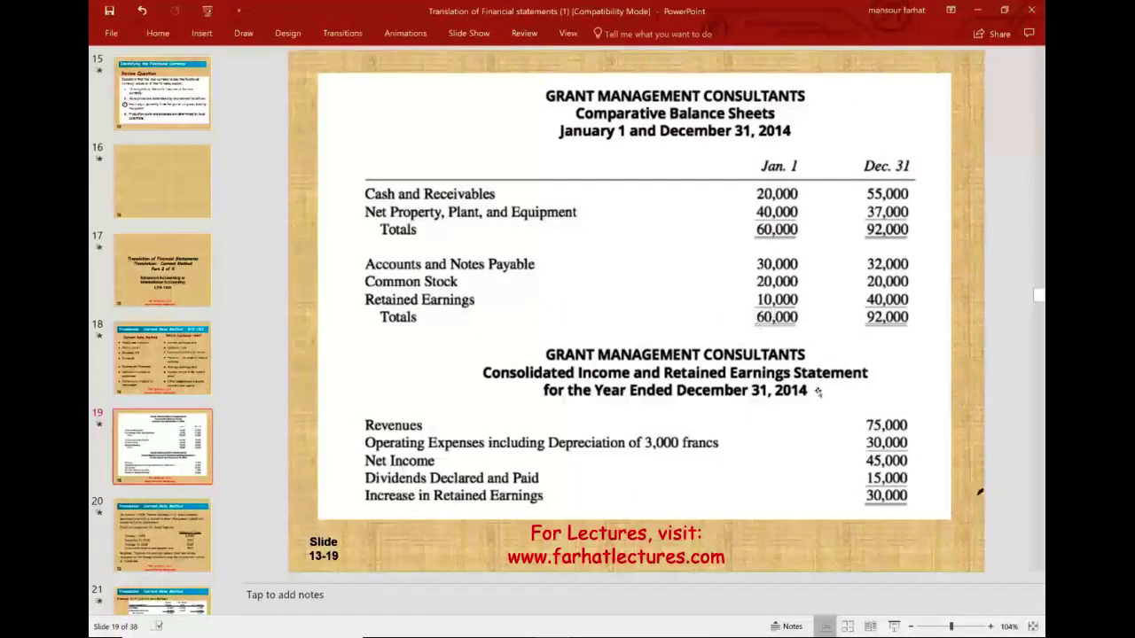
pyautogui.click(894, 626)
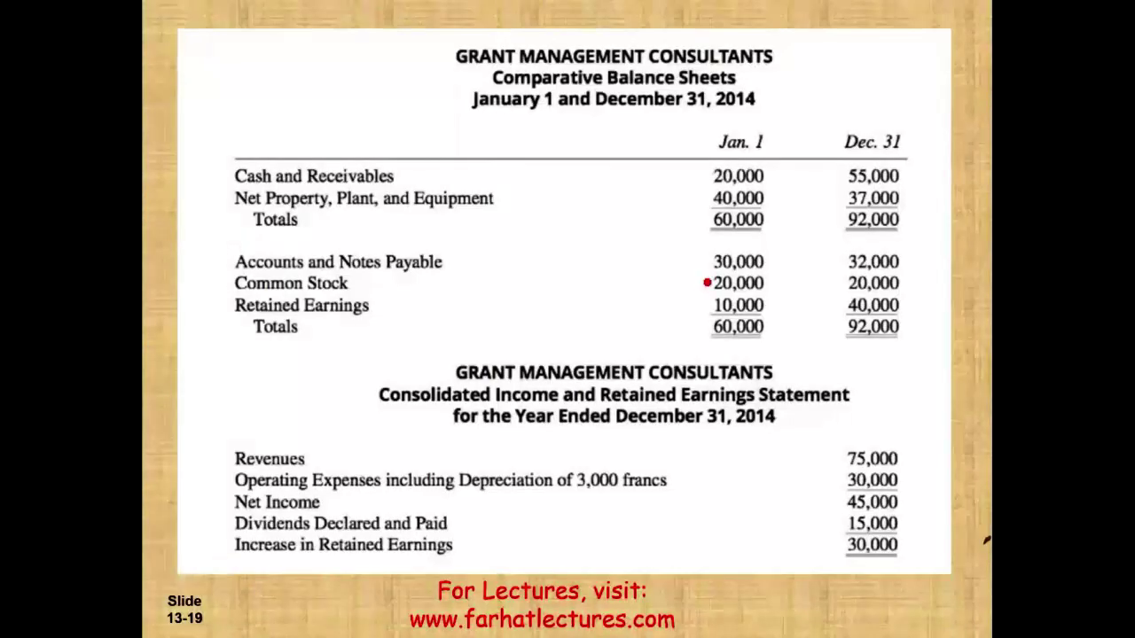
pyautogui.moveTo(715, 282)
pyautogui.mouseDown()
pyautogui.moveTo(772, 304)
pyautogui.moveTo(716, 282)
pyautogui.mouseUp()
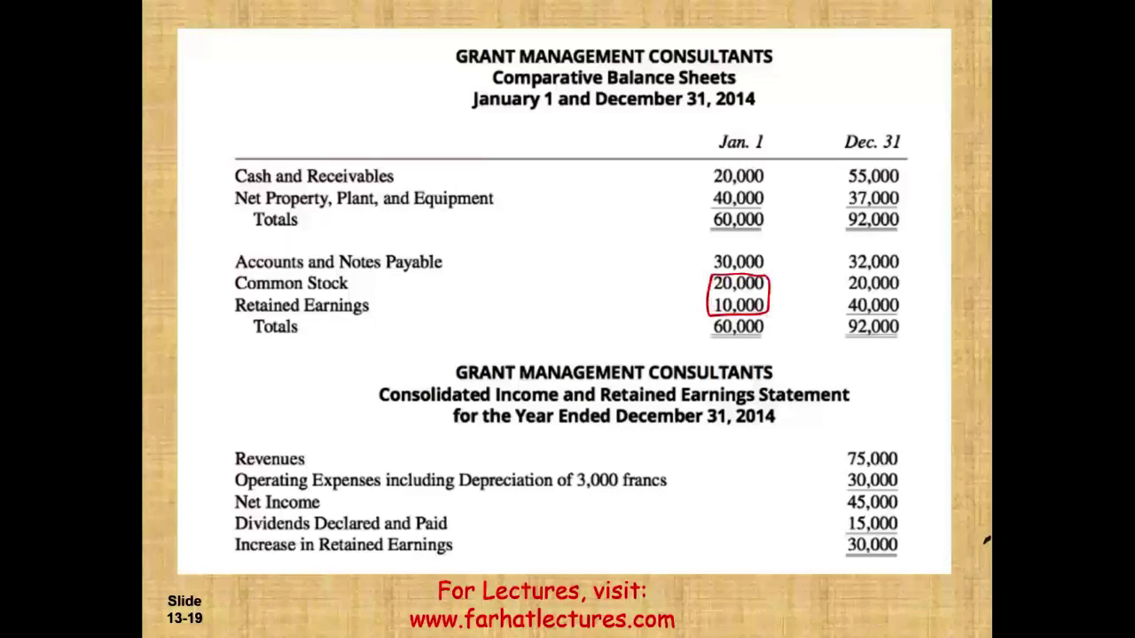
pyautogui.moveTo(532, 204); pyautogui.dragTo(522, 218)
pyautogui.moveTo(554, 207)
pyautogui.mouseDown()
pyautogui.moveTo(542, 216)
pyautogui.moveTo(554, 206)
pyautogui.mouseUp()
pyautogui.moveTo(682, 217); pyautogui.dragTo(712, 216)
pyautogui.moveTo(700, 209); pyautogui.dragTo(712, 216)
pyautogui.moveTo(565, 216); pyautogui.dragTo(564, 225)
pyautogui.moveTo(589, 206); pyautogui.dragTo(631, 204)
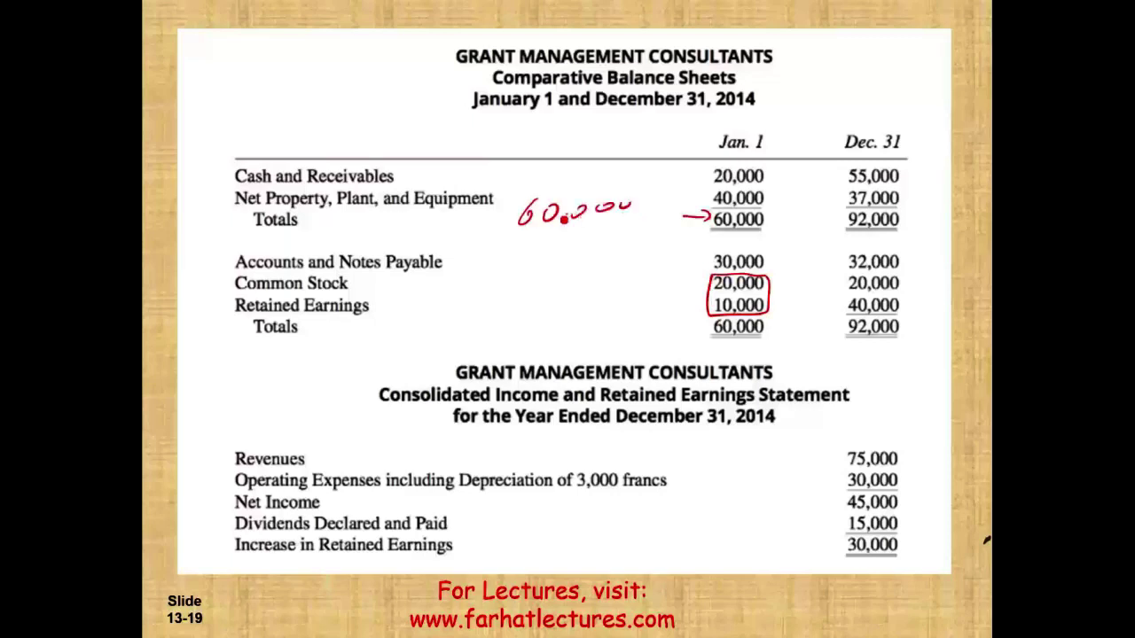
# Ink the subtraction 60,000 − 30,000 = 30,000 beneath the total
pyautogui.moveTo(466, 247)
pyautogui.mouseDown()
pyautogui.moveTo(523, 255)
pyautogui.moveTo(541, 241)
pyautogui.moveTo(554, 255)
pyautogui.mouseUp()
pyautogui.moveTo(580, 238); pyautogui.dragTo(603, 237)
pyautogui.moveTo(626, 233); pyautogui.dragTo(624, 236)
pyautogui.moveTo(493, 266)
pyautogui.mouseDown()
pyautogui.moveTo(636, 251)
pyautogui.moveTo(531, 286)
pyautogui.mouseUp()
pyautogui.moveTo(560, 266)
pyautogui.mouseDown()
pyautogui.moveTo(557, 280)
pyautogui.moveTo(574, 278)
pyautogui.mouseUp()
pyautogui.moveTo(594, 266); pyautogui.dragTo(610, 271)
pyautogui.moveTo(631, 259)
pyautogui.mouseDown()
pyautogui.moveTo(567, 312)
pyautogui.moveTo(600, 358)
pyautogui.moveTo(650, 335)
pyautogui.moveTo(670, 340)
pyautogui.moveTo(416, 330)
pyautogui.moveTo(451, 328)
pyautogui.moveTo(420, 358)
pyautogui.moveTo(461, 352)
pyautogui.moveTo(477, 330)
pyautogui.mouseUp()
# Erase the ink, end the slide show, and return to the Excel workbook
pyautogui.press('e')
pyautogui.press('Right')
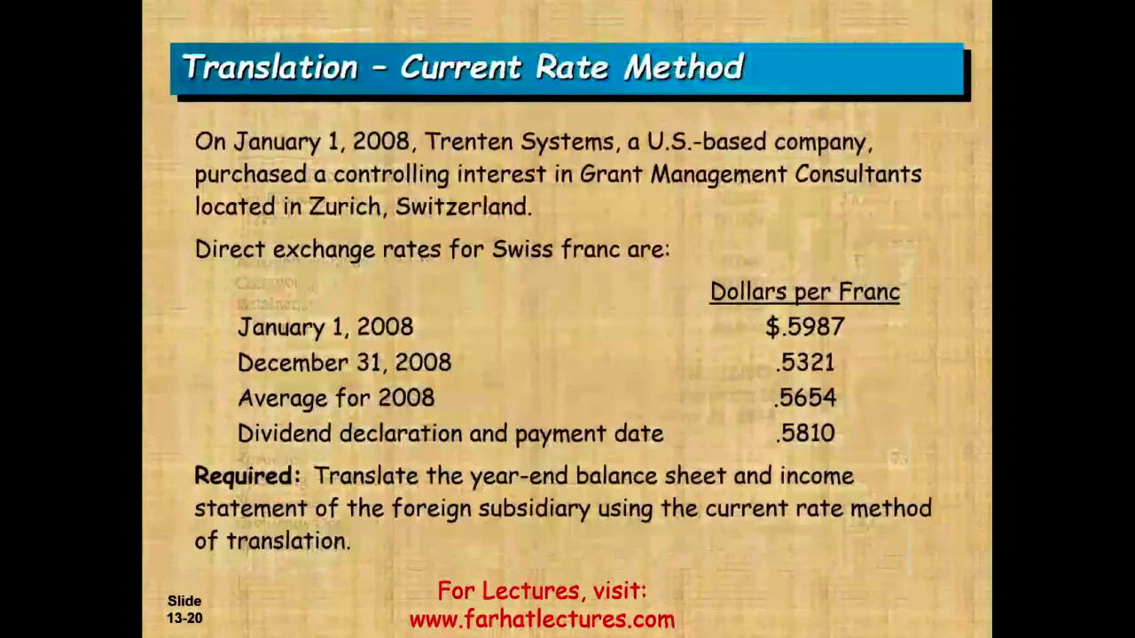
pyautogui.press('Escape')
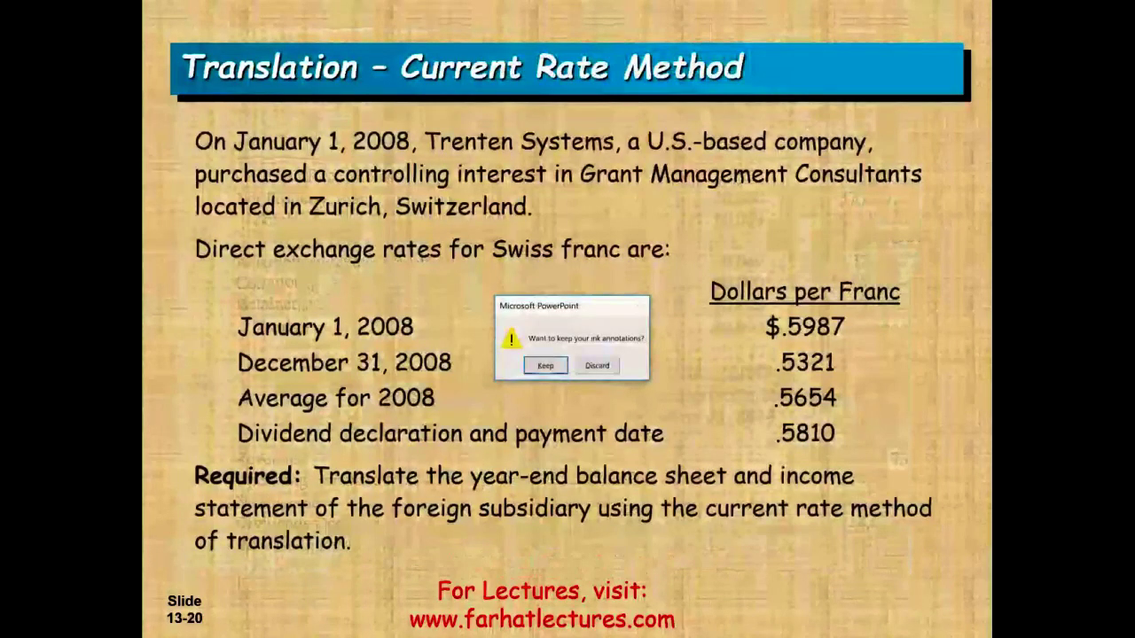
pyautogui.press('Return')
pyautogui.press('super')
pyautogui.hotkey('alt', 'Tab')
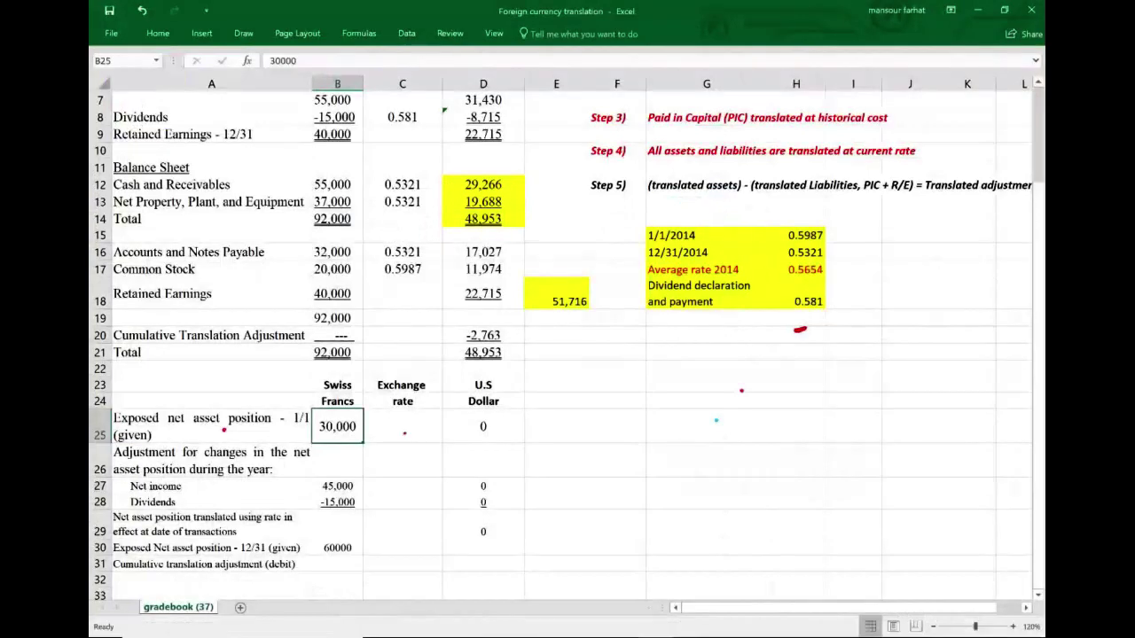
# Link C25 to the 1/1/2014 rate in H15, translating the 30,000 opening francs to 17,961 dollars
pyautogui.click(400, 427)
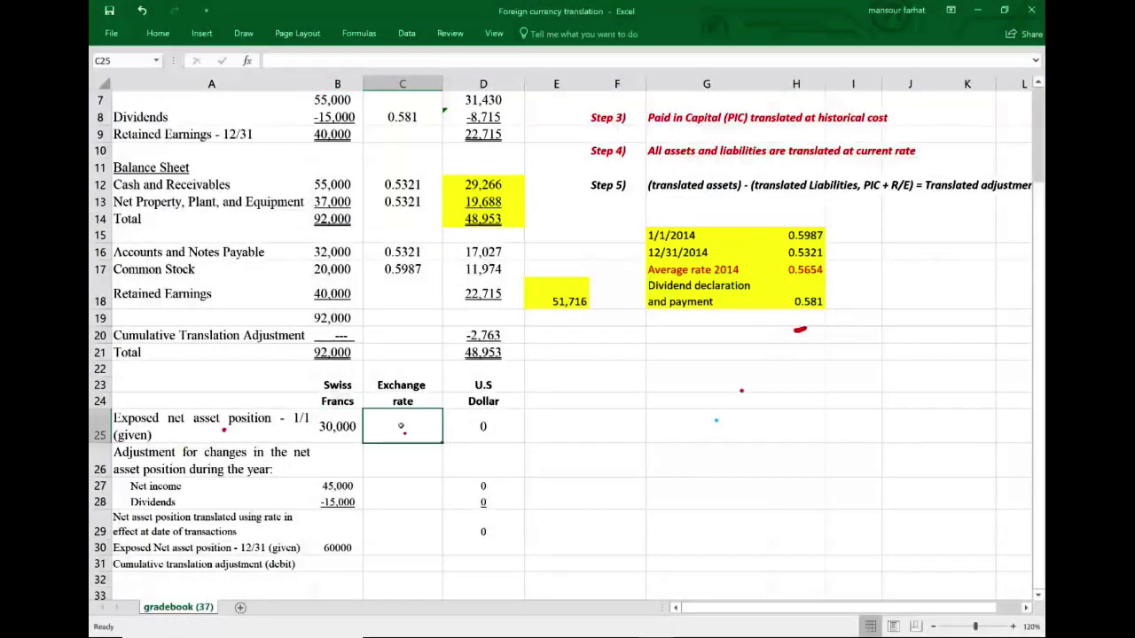
pyautogui.write('=')
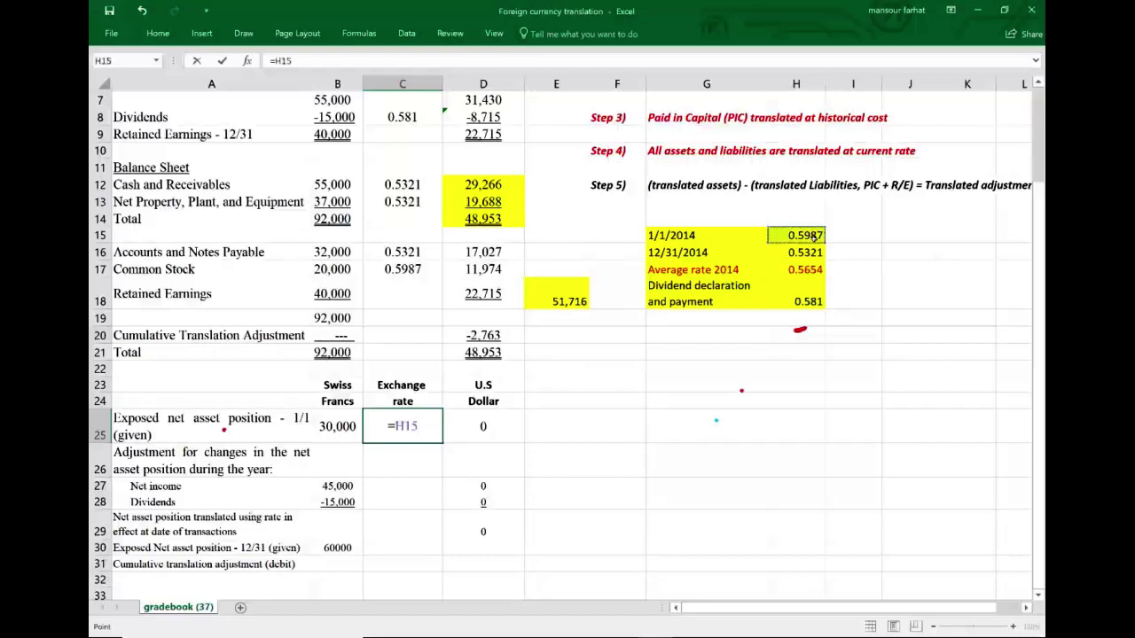
pyautogui.press('Return')
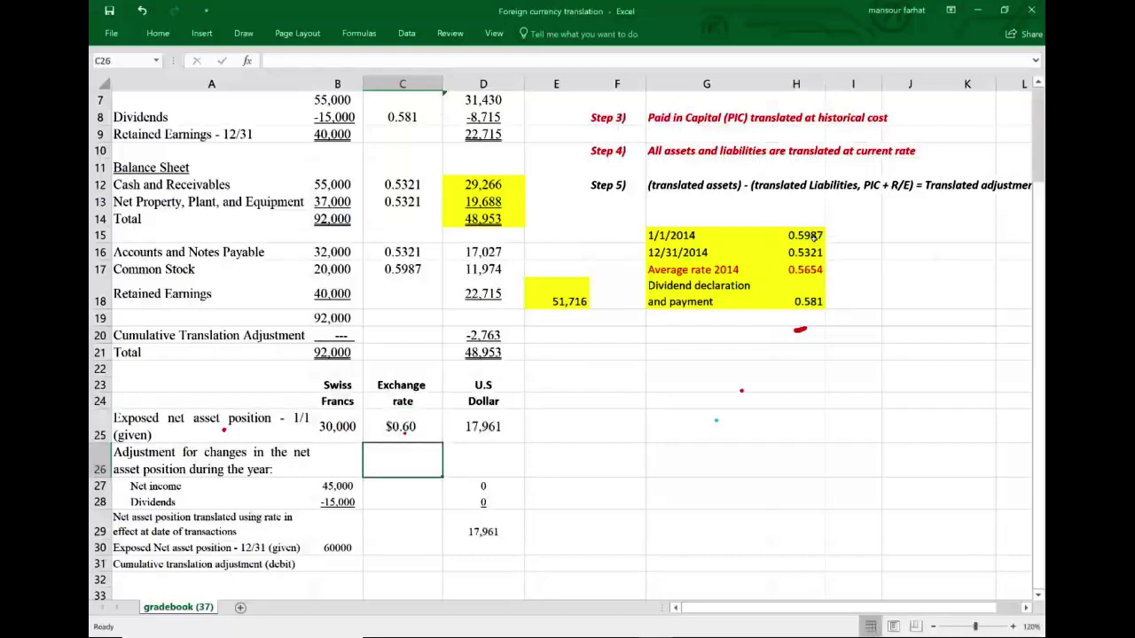
pyautogui.press('Up')
pyautogui.press('Right')
pyautogui.press('Down')
pyautogui.press('Down')
pyautogui.press('Left')
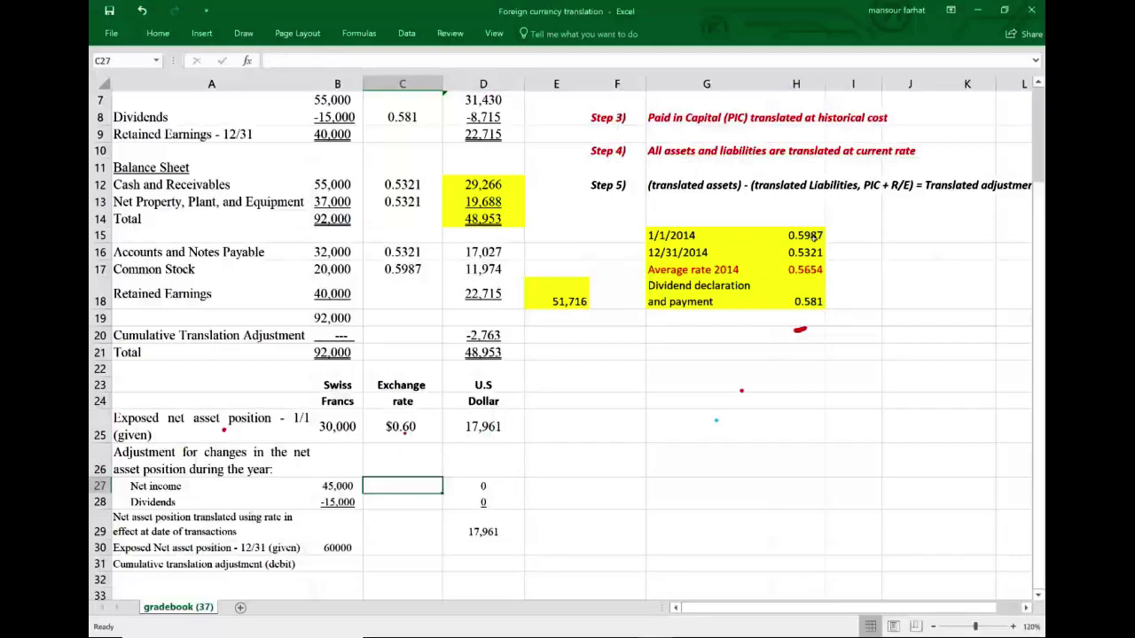
pyautogui.press('Left')
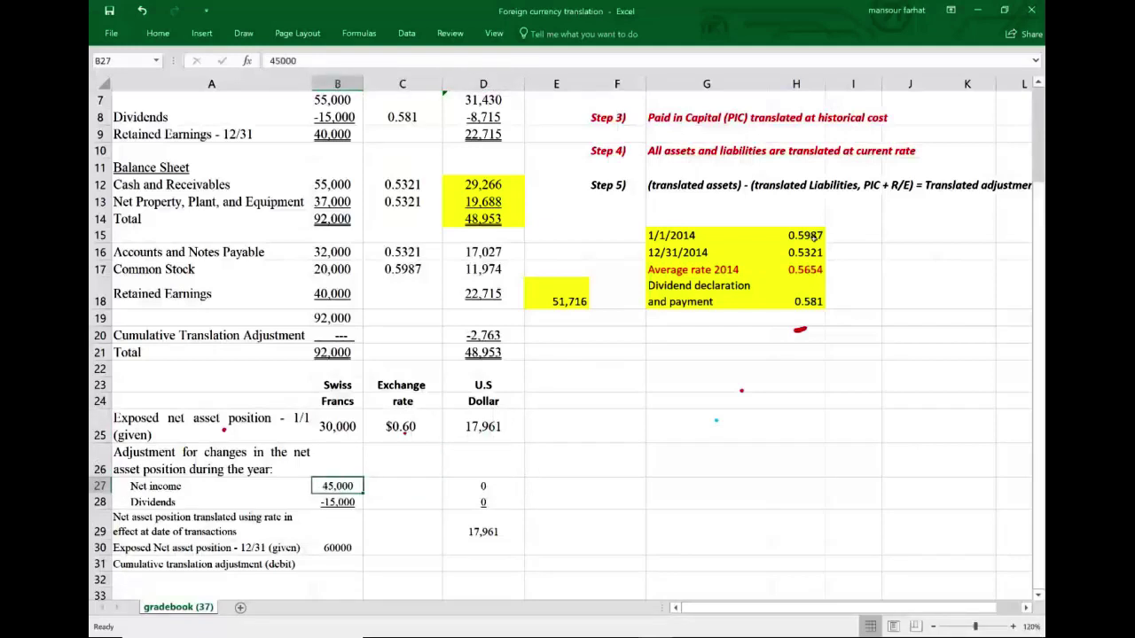
pyautogui.scroll(2, 813, 235)
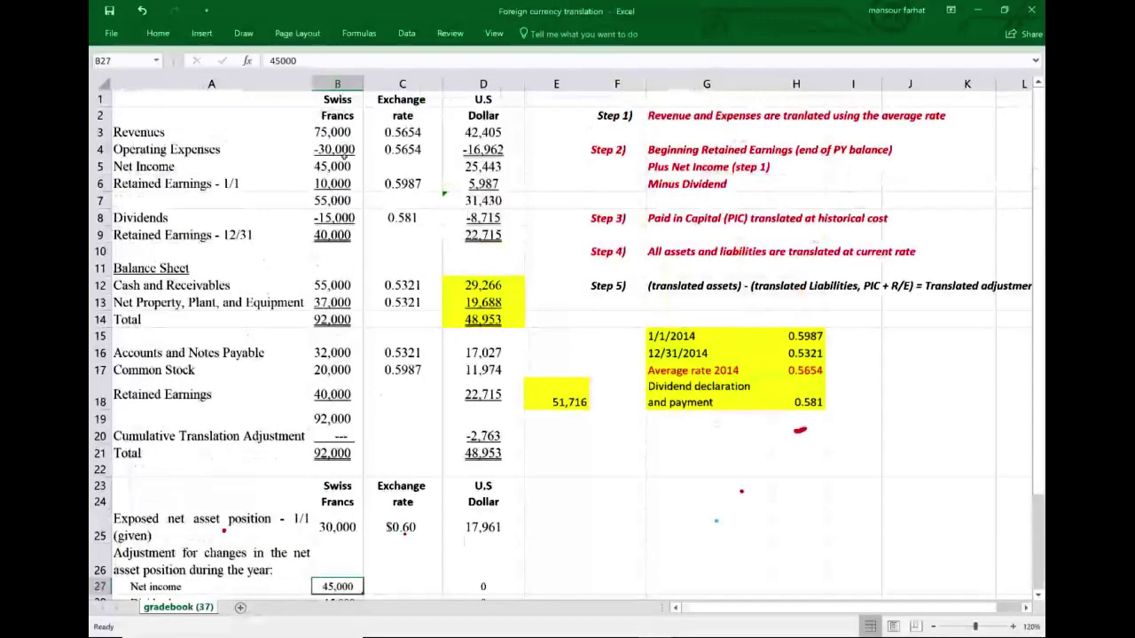
# Set C27's net income rate to the 2014 average rate in H17
pyautogui.click(334, 166)
pyautogui.scroll(-2, 334, 169)
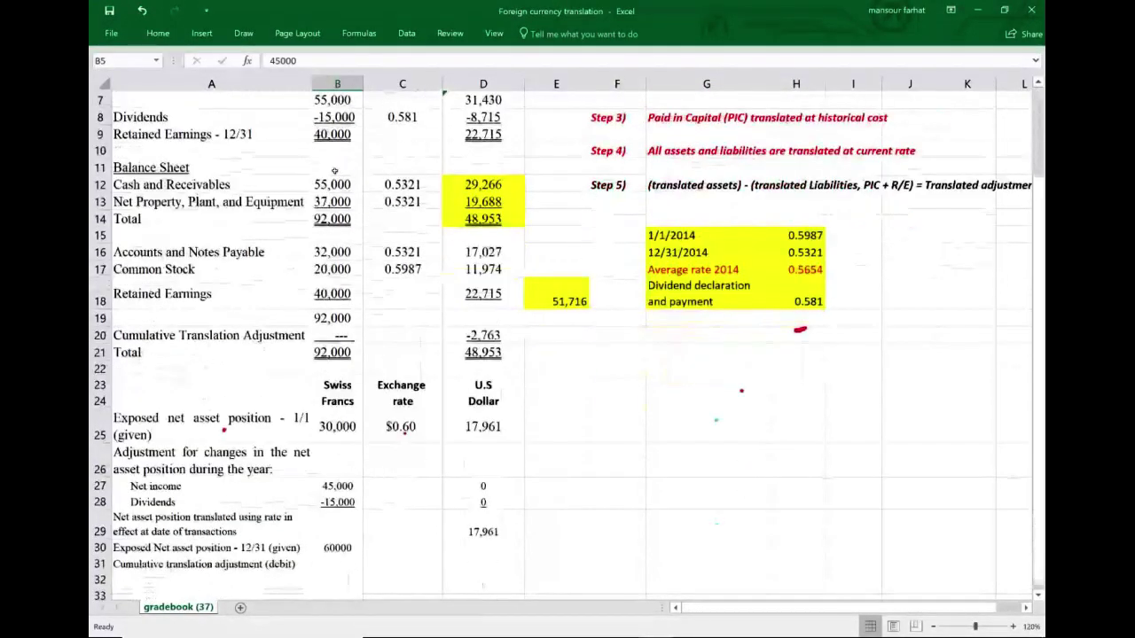
pyautogui.click(401, 485)
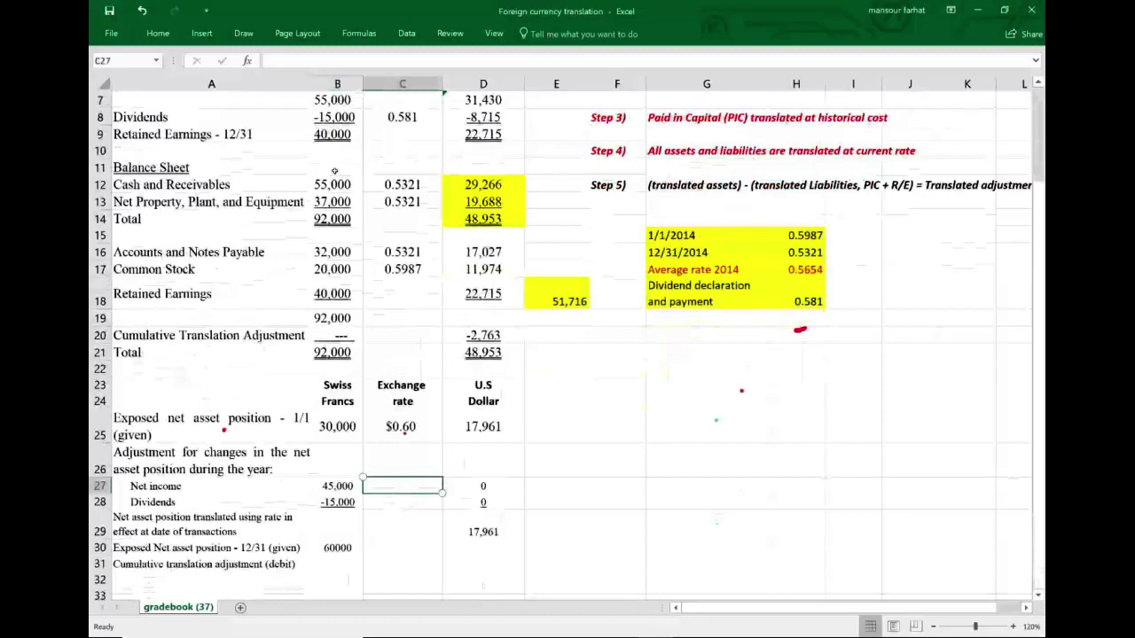
pyautogui.write('=')
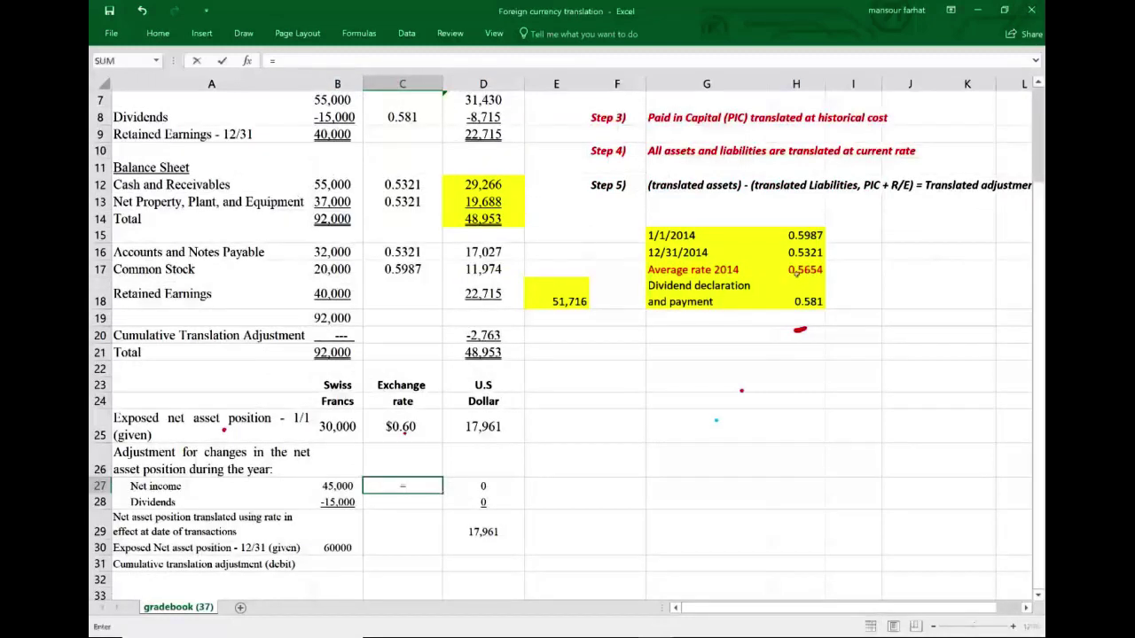
pyautogui.click(796, 270)
pyautogui.press('Return')
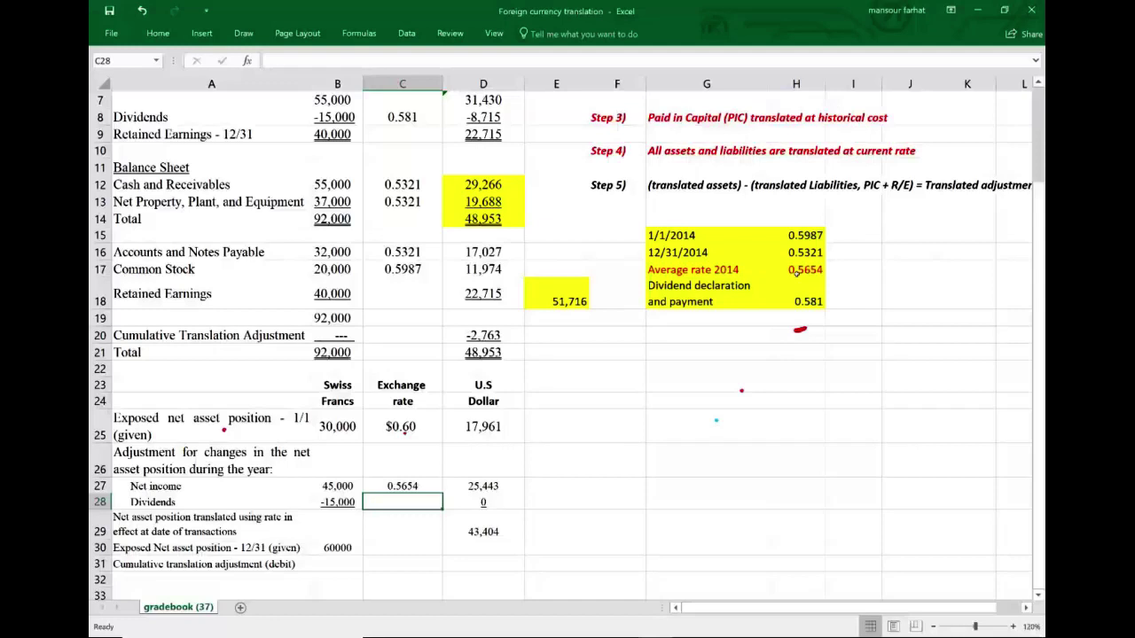
# Set C28's dividend rate to the dividend payment rate in H18
pyautogui.write('=')
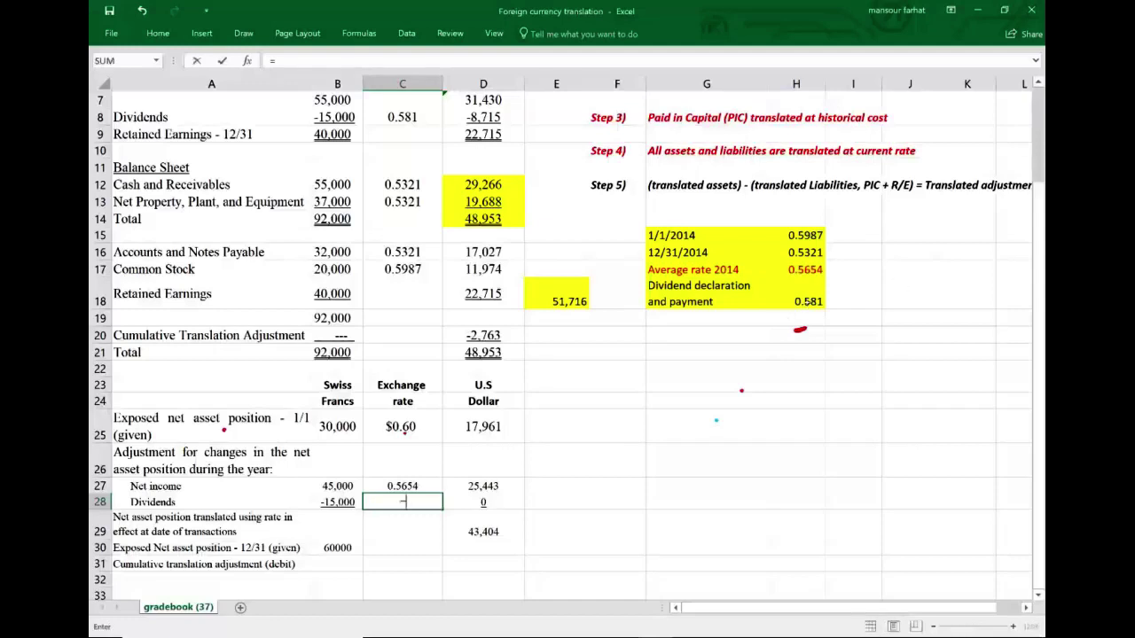
pyautogui.press('Return')
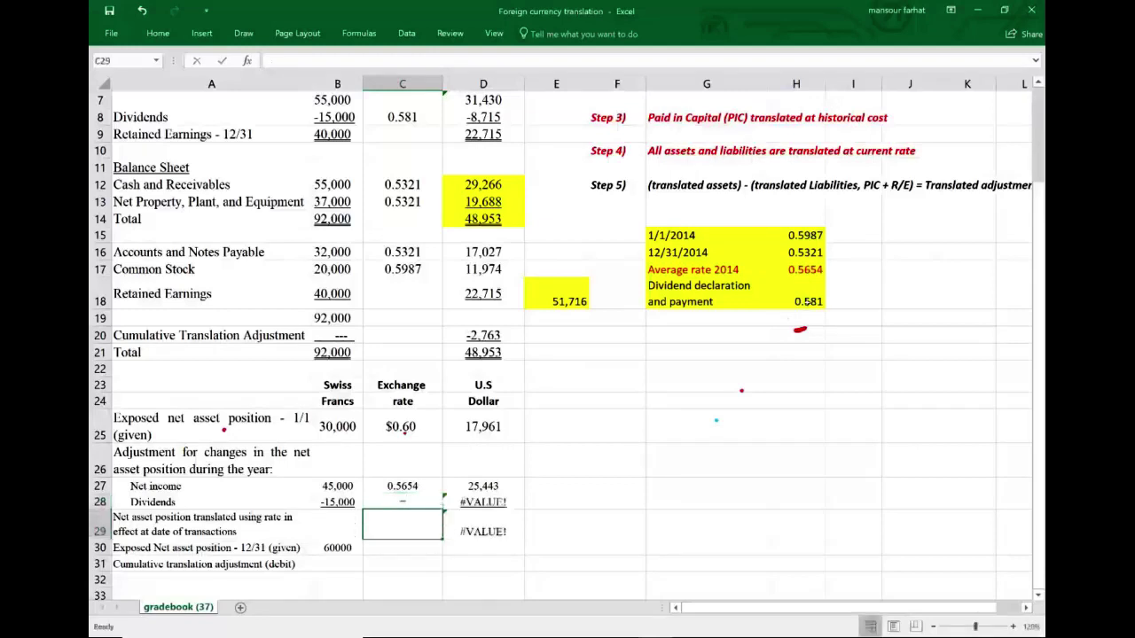
pyautogui.press('Up')
pyautogui.write('=')
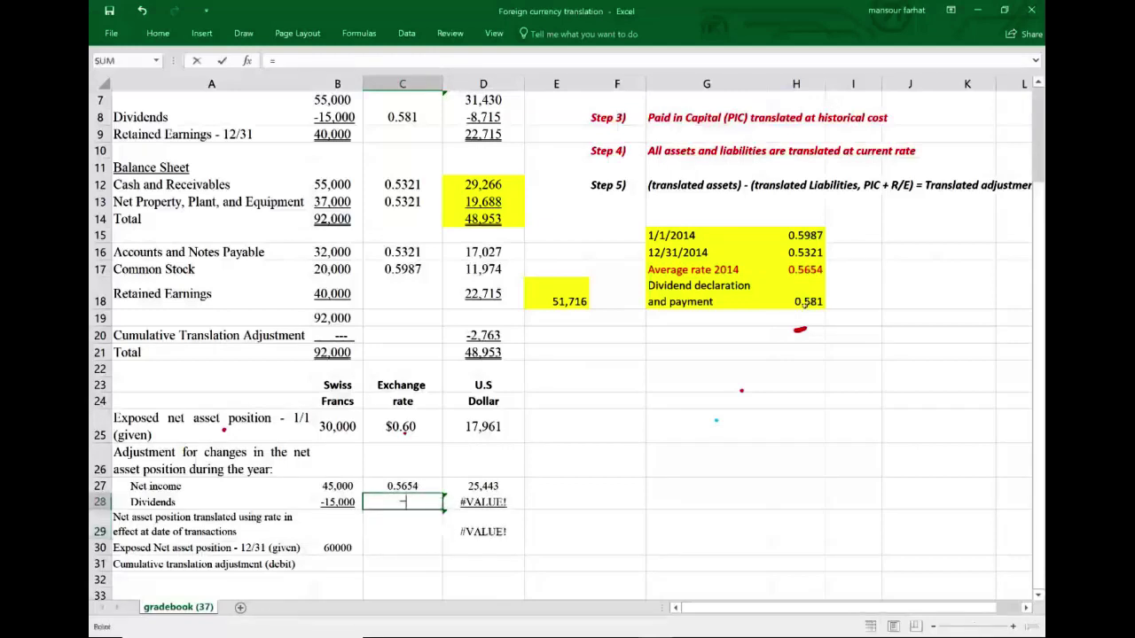
pyautogui.click(801, 303)
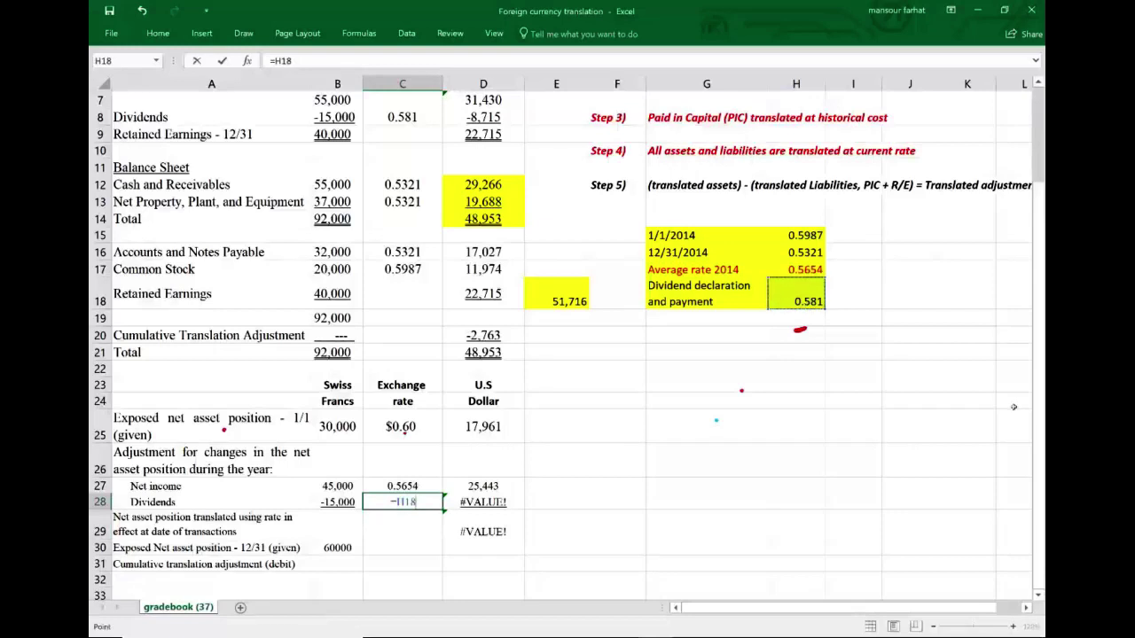
pyautogui.press('Return')
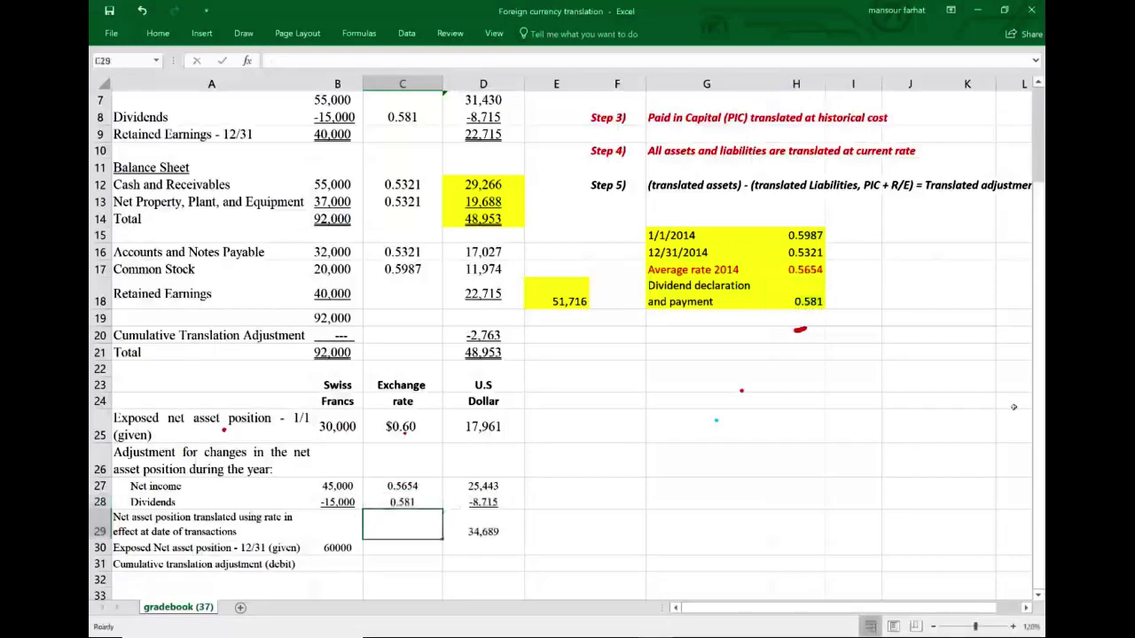
# Review the D25–D29 dollar formulas, confirming the 34,689 translated net asset total
pyautogui.press('Up')
pyautogui.press('Right')
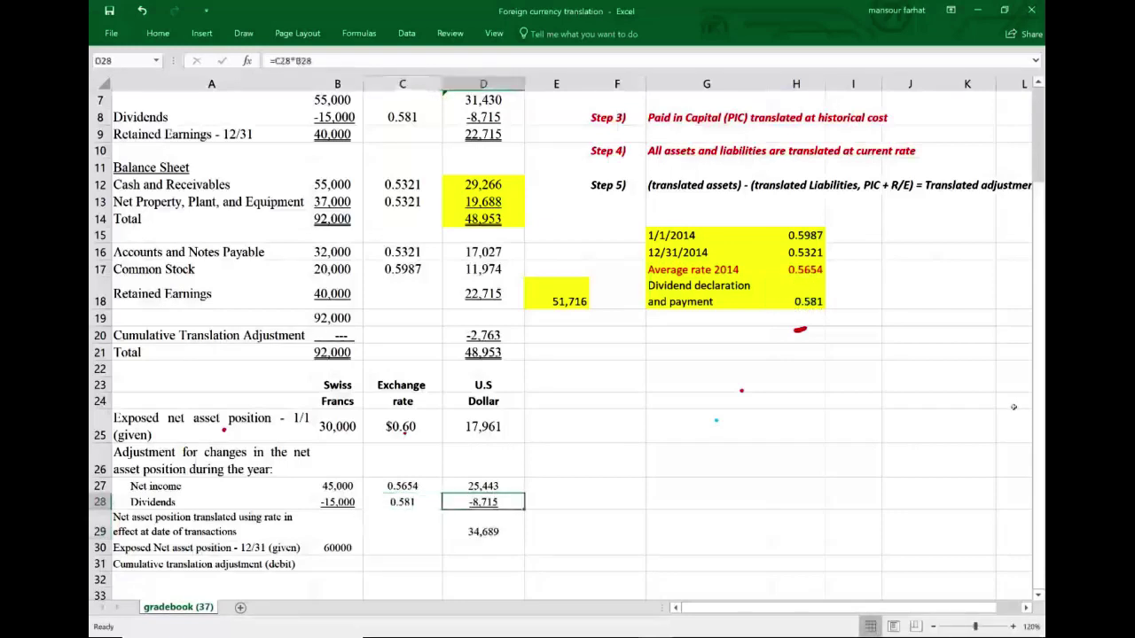
pyautogui.press('Down')
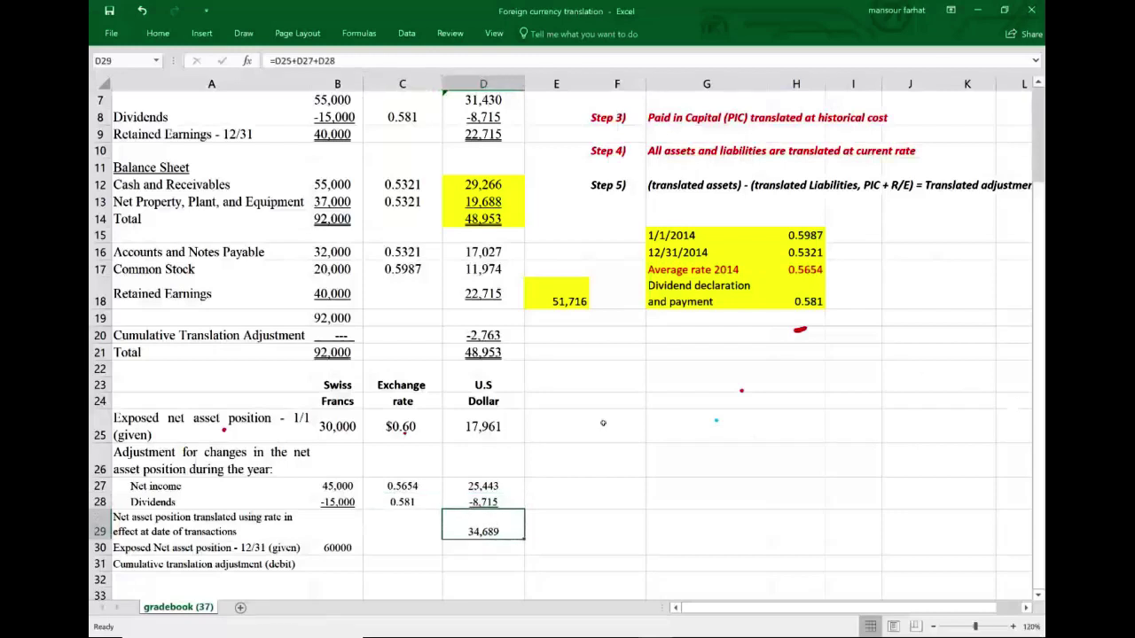
pyautogui.click(487, 424)
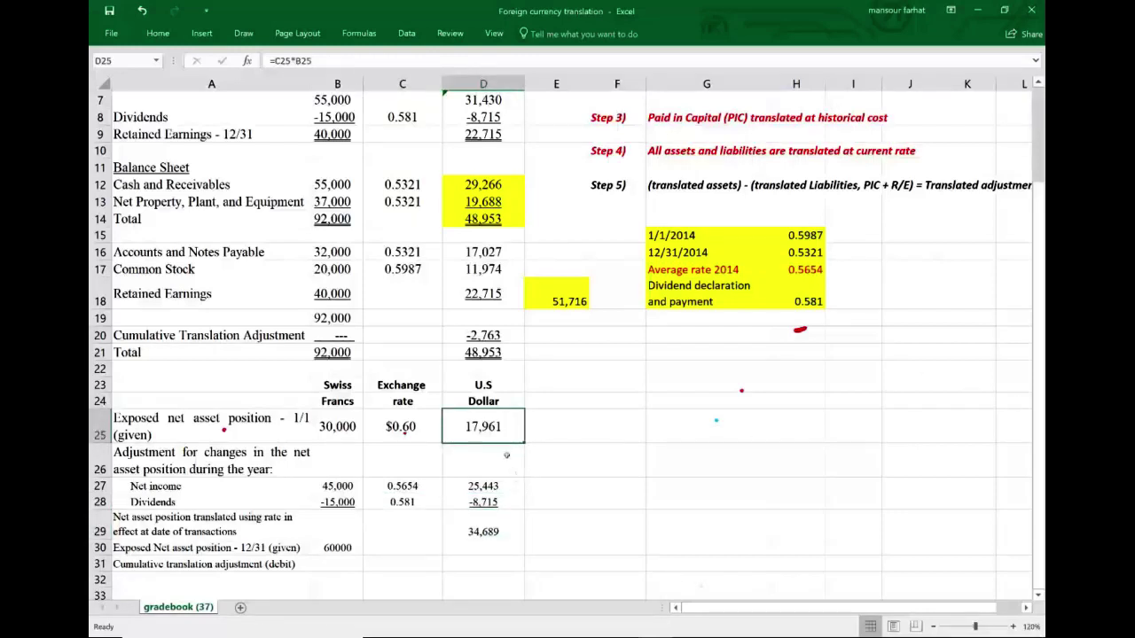
pyautogui.click(492, 491)
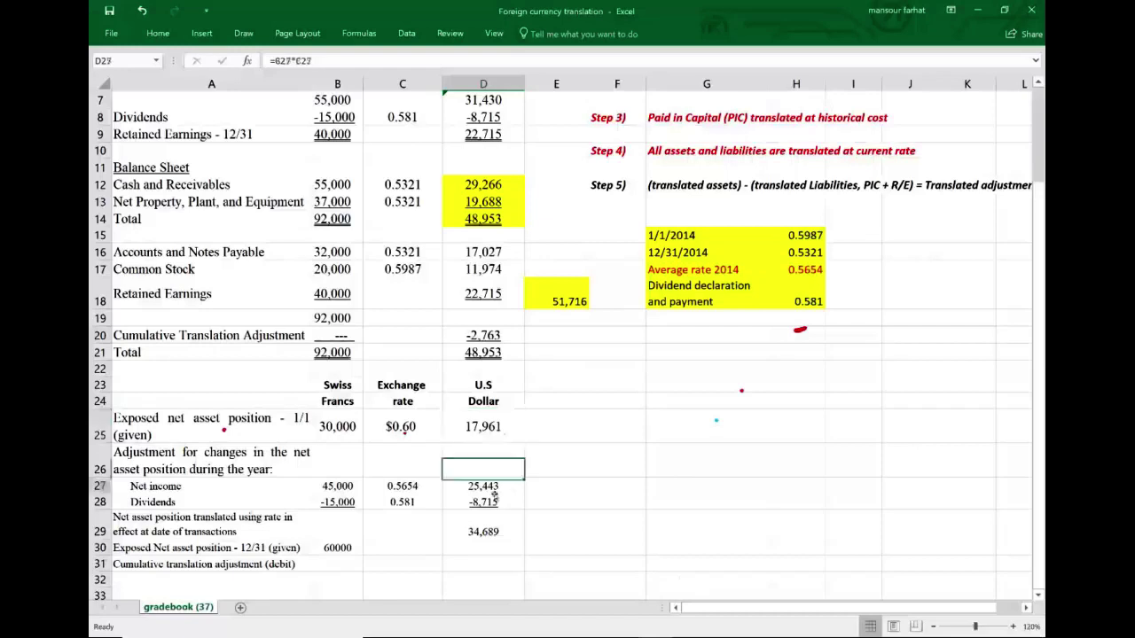
pyautogui.click(493, 503)
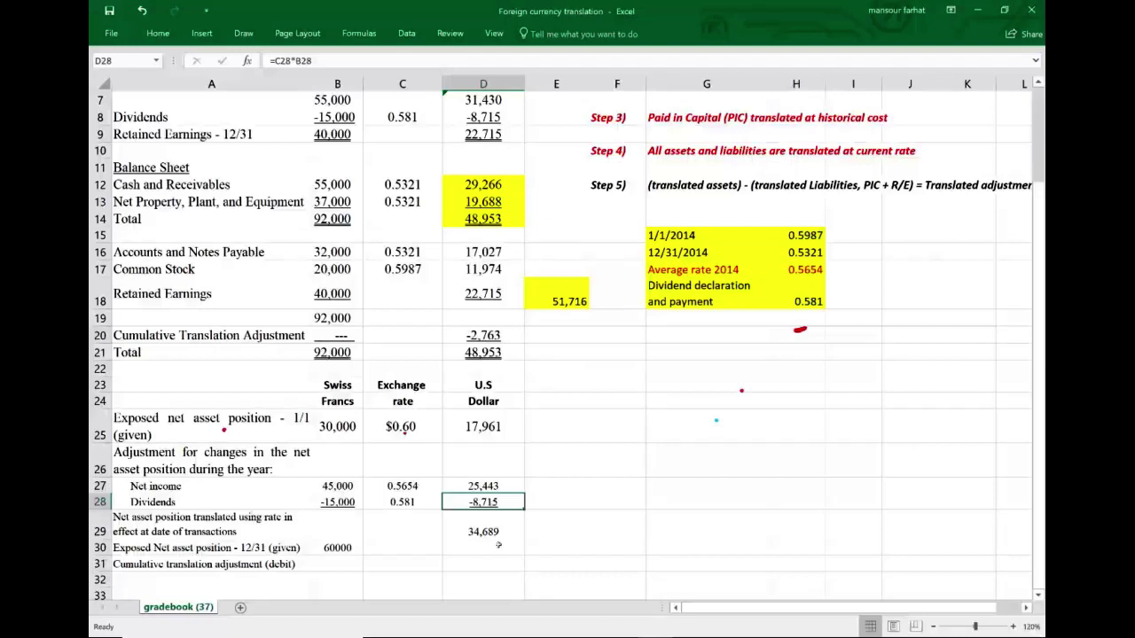
pyautogui.click(496, 535)
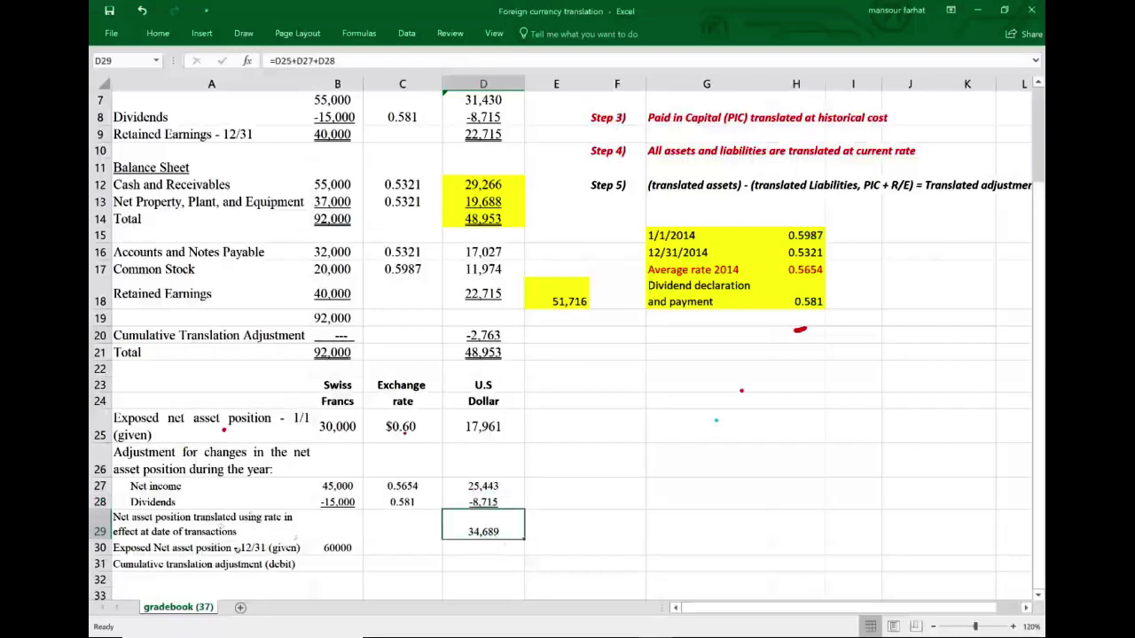
pyautogui.click(141, 533)
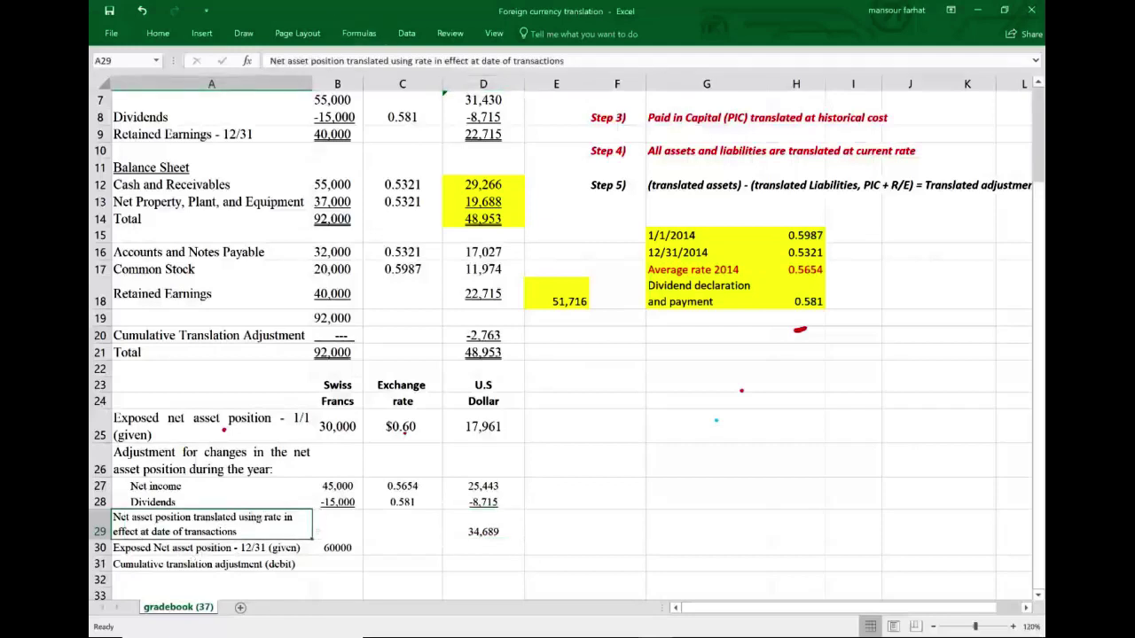
# Fill the row 29 net-asset-position label with yellow
pyautogui.rightClick(259, 522)
pyautogui.click(314, 554)
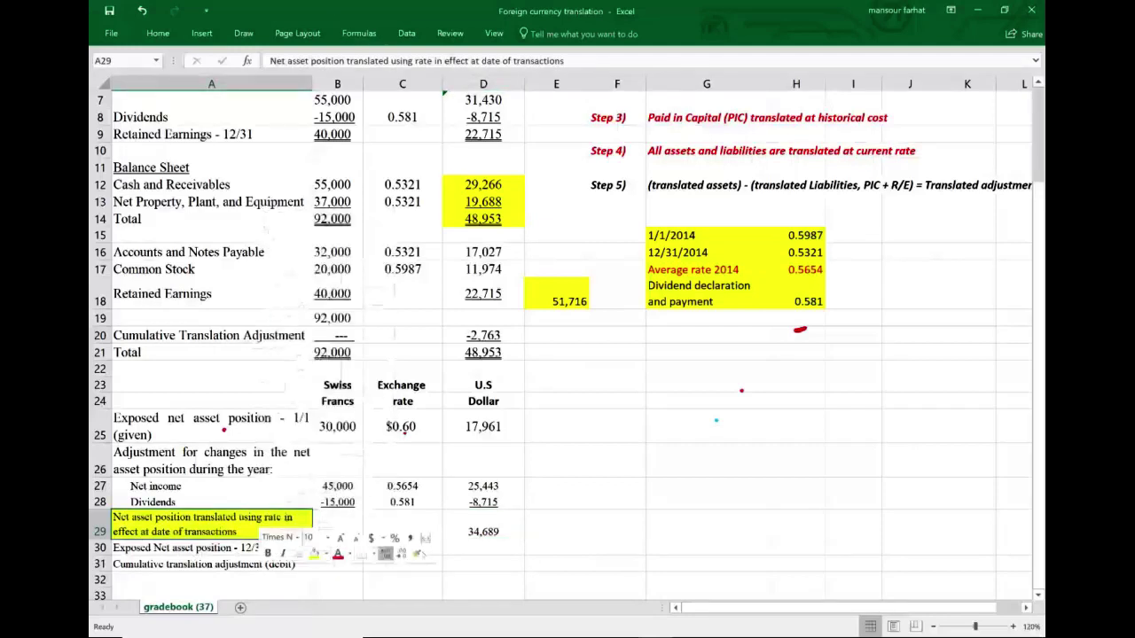
pyautogui.click(555, 532)
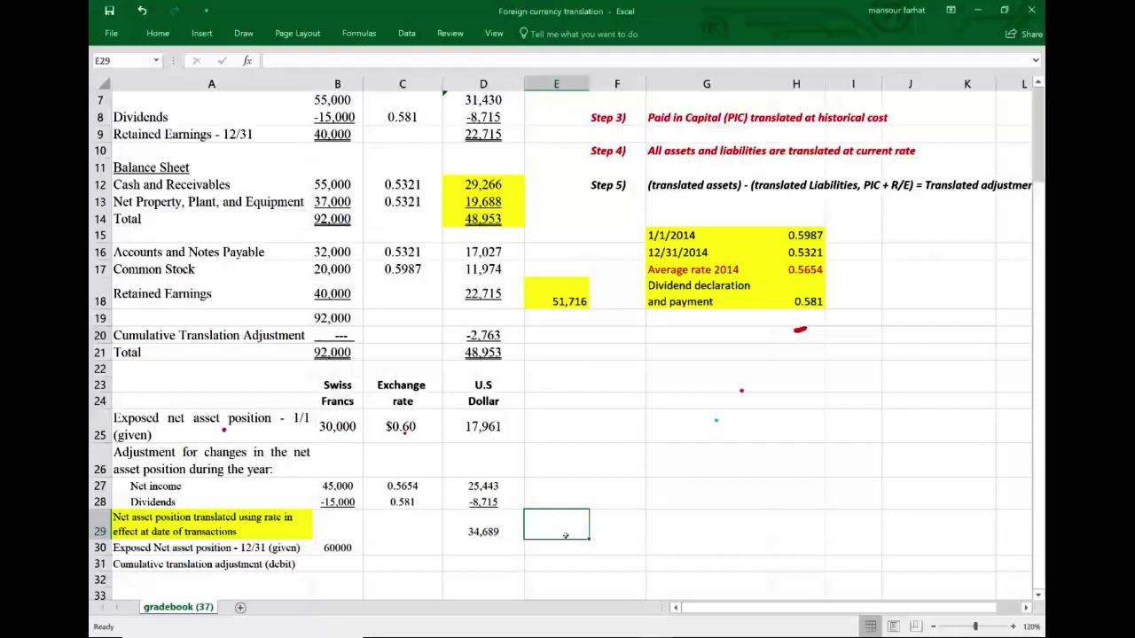
# Enter =D14-D16 in F21 to get net assets of 31,926
pyautogui.click(624, 358)
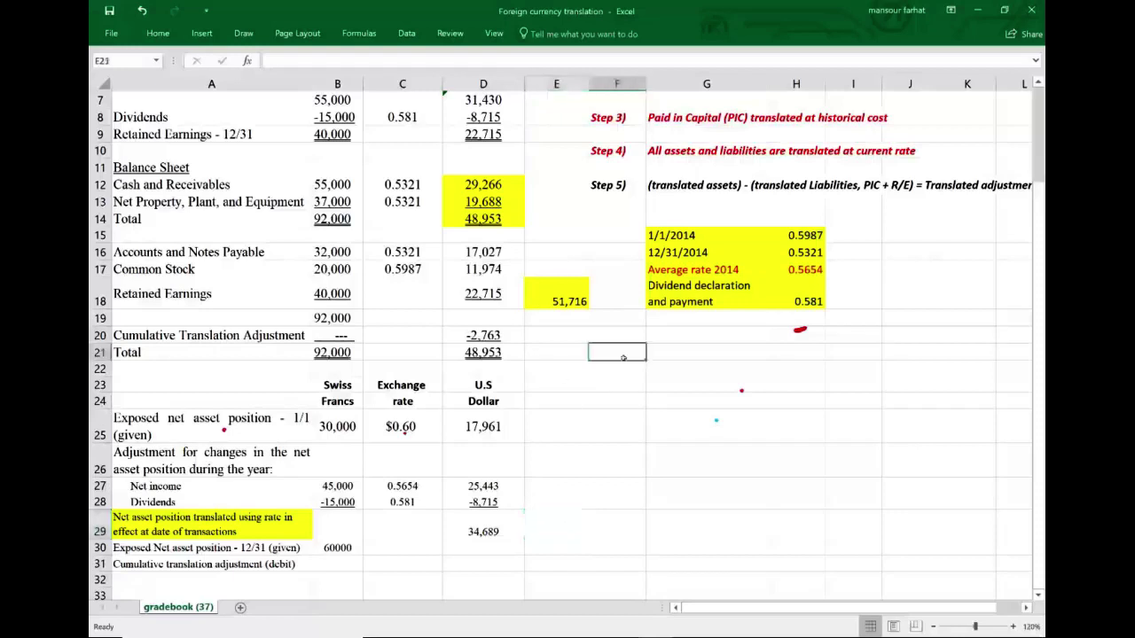
pyautogui.write('=')
pyautogui.click(486, 219)
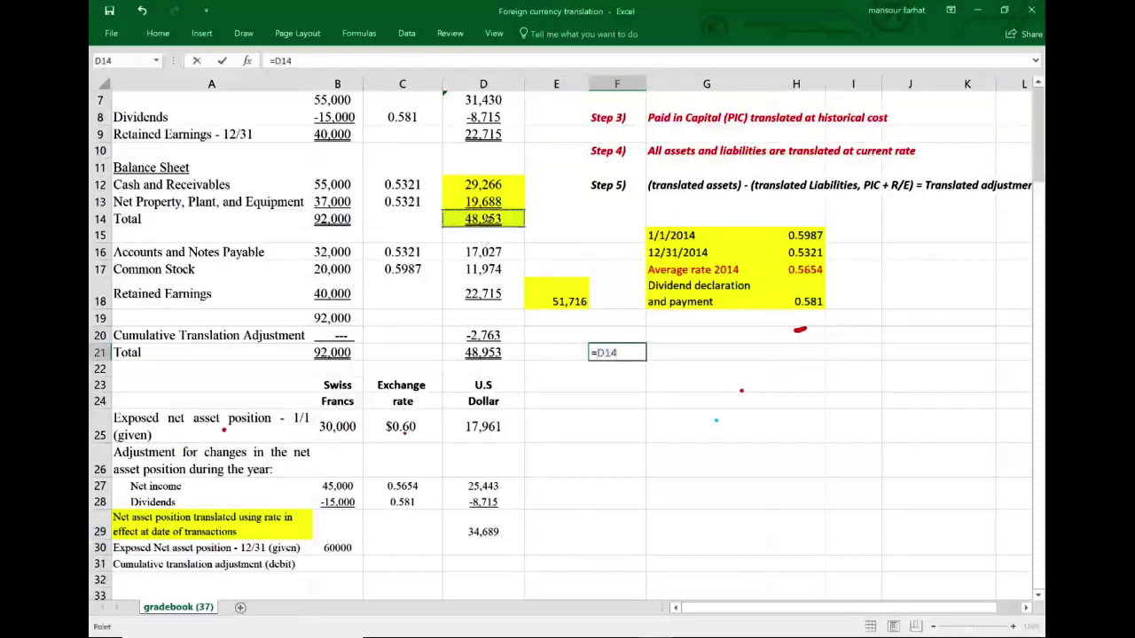
pyautogui.write('-')
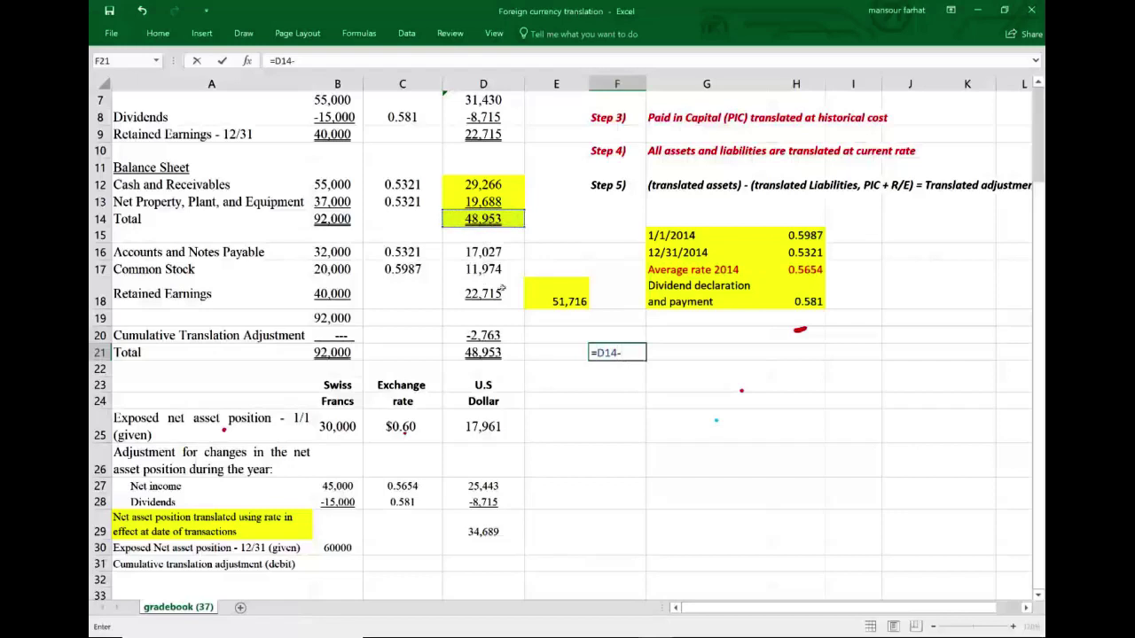
pyautogui.click(490, 255)
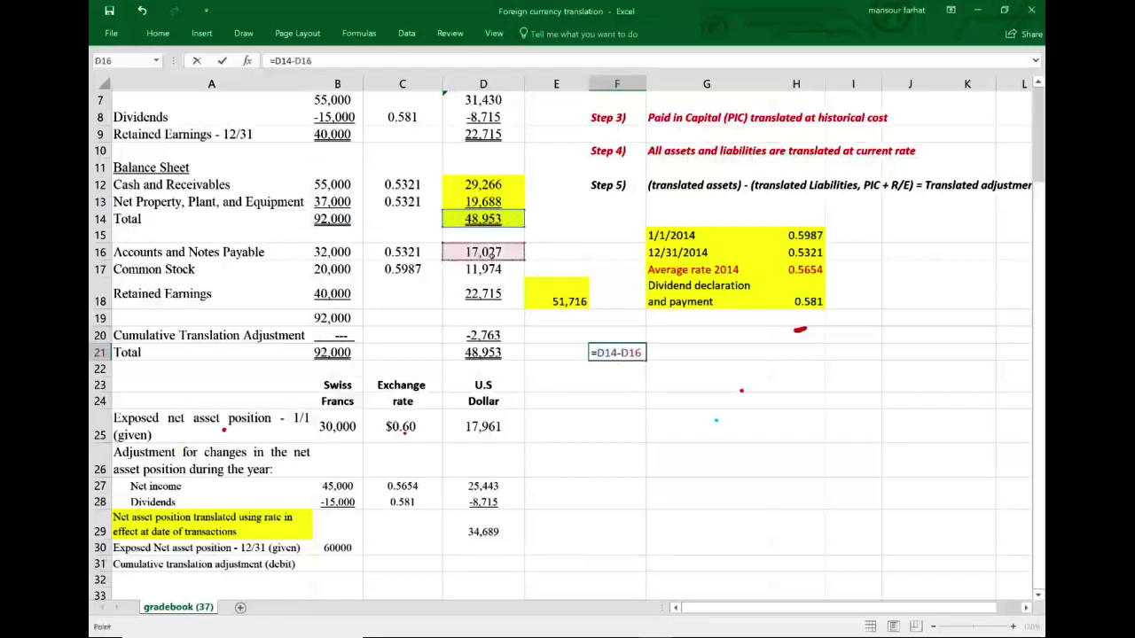
pyautogui.press('Return')
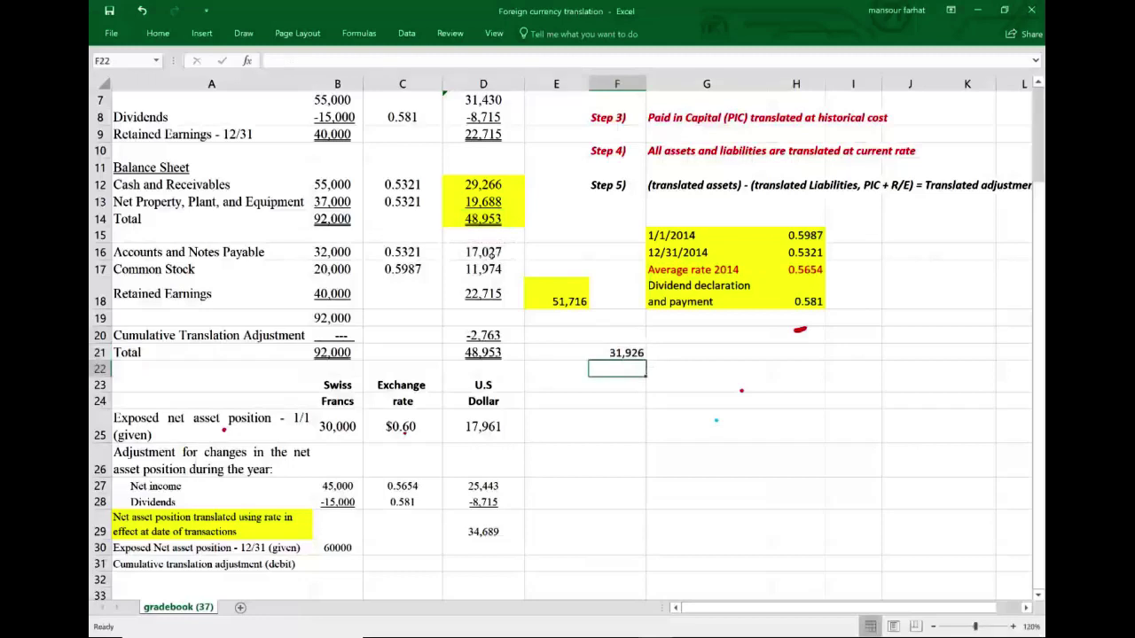
# Point D30 at the F21 net assets with =F21, showing 31,926
pyautogui.press('Up')
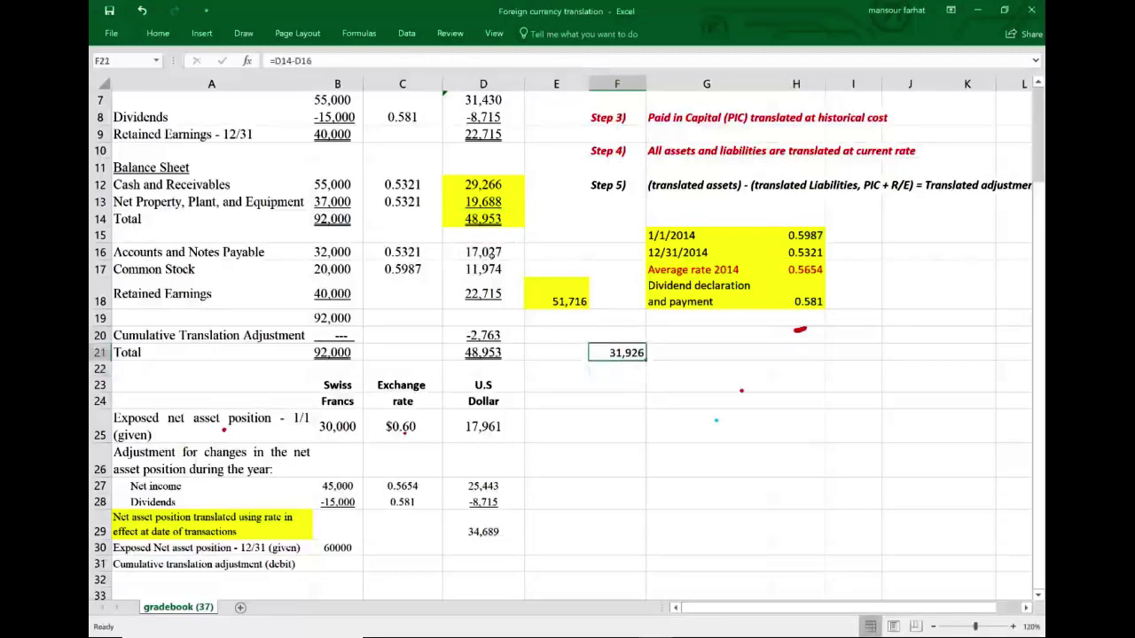
pyautogui.press('Down')
pyautogui.press('Down')
pyautogui.press('Down')
pyautogui.press('Down')
pyautogui.press('Down')
pyautogui.press('Down')
pyautogui.press('Left')
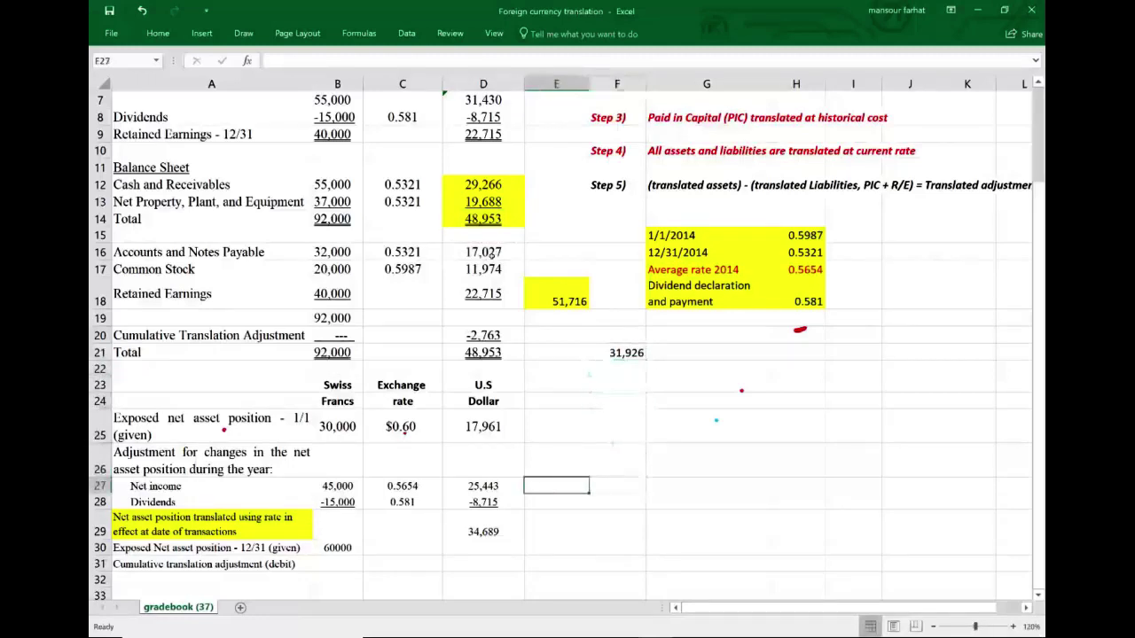
pyautogui.press('Left')
pyautogui.press('Left')
pyautogui.press('Down')
pyautogui.press('Down')
pyautogui.press('Down')
pyautogui.press('Right')
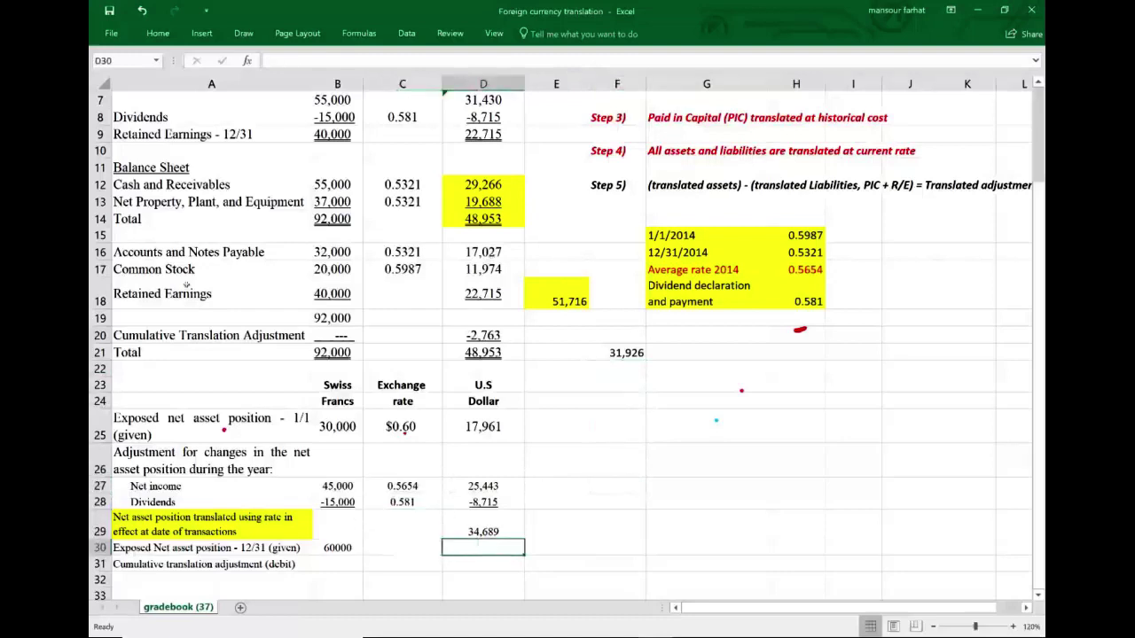
pyautogui.click(187, 553)
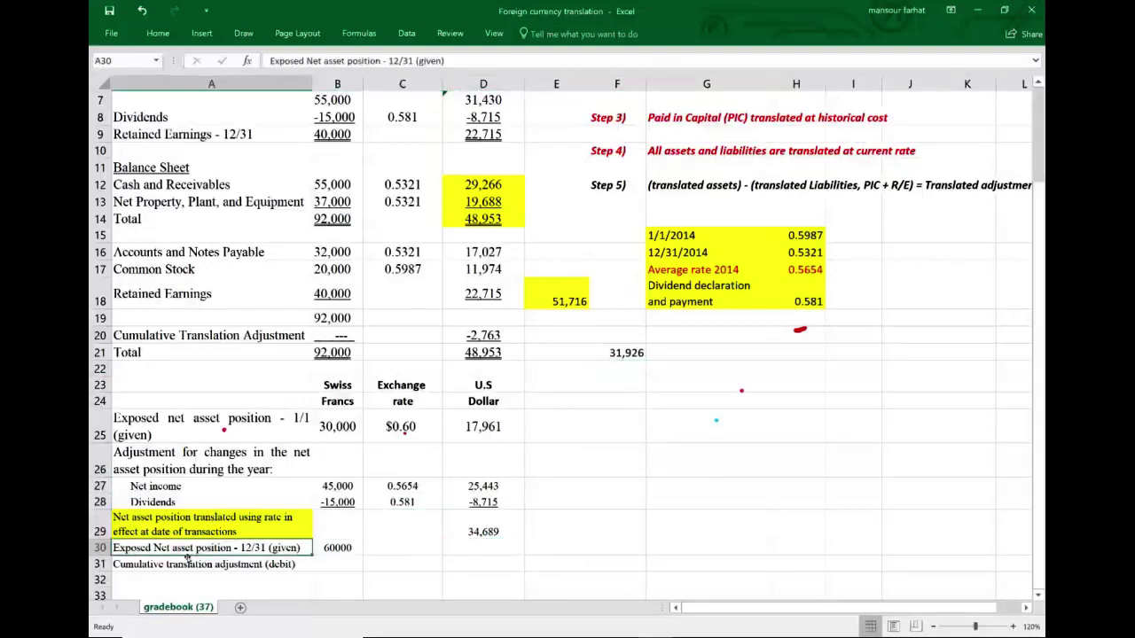
pyautogui.click(486, 552)
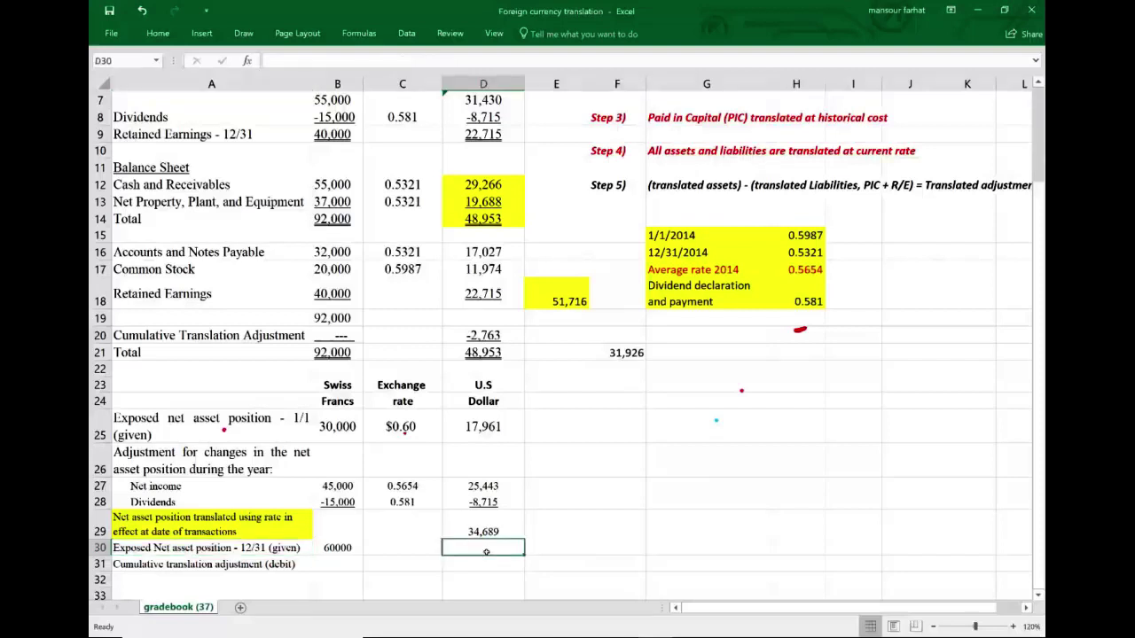
pyautogui.write('=')
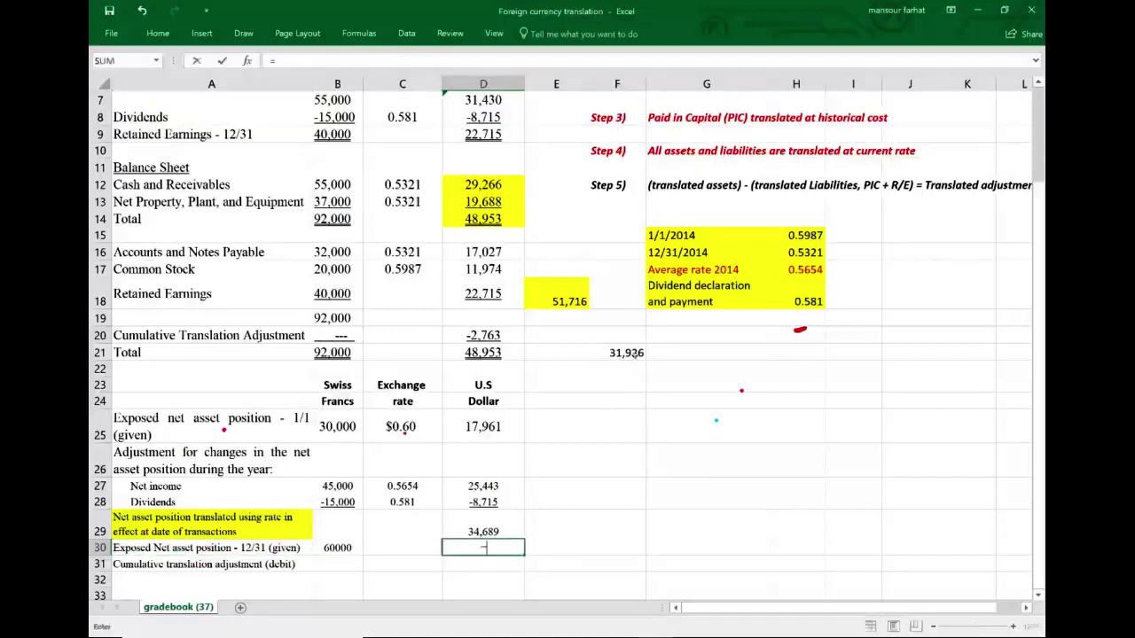
pyautogui.click(628, 352)
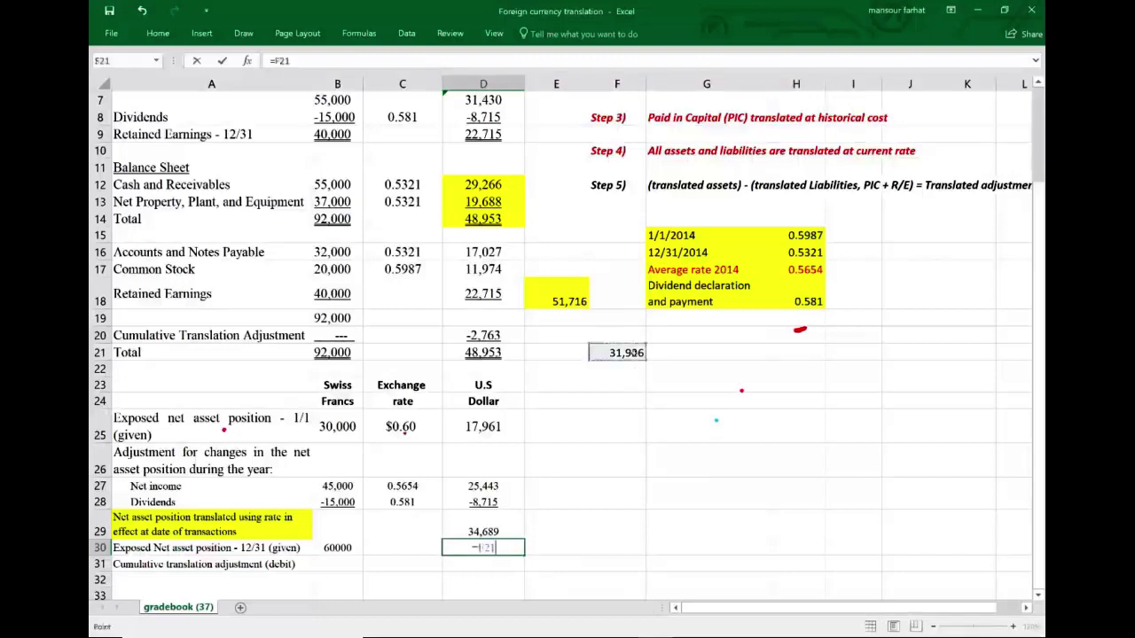
pyautogui.press('Return')
# Clear D30 and cancel the C30 entry, leaving F21's formula unchanged
pyautogui.click(484, 548)
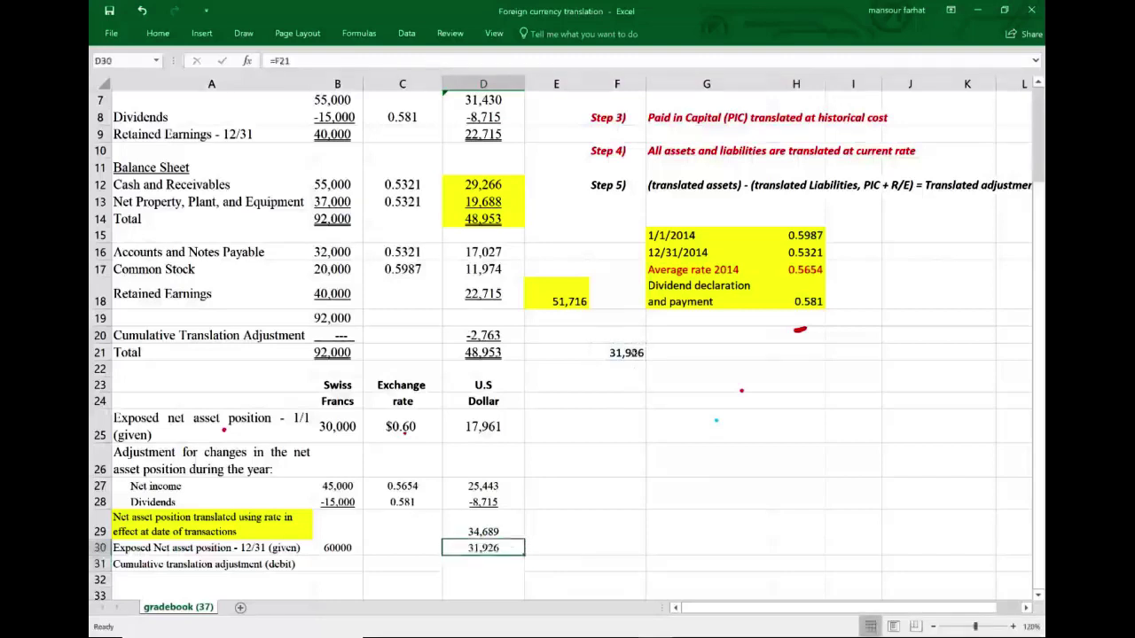
pyautogui.click(403, 548)
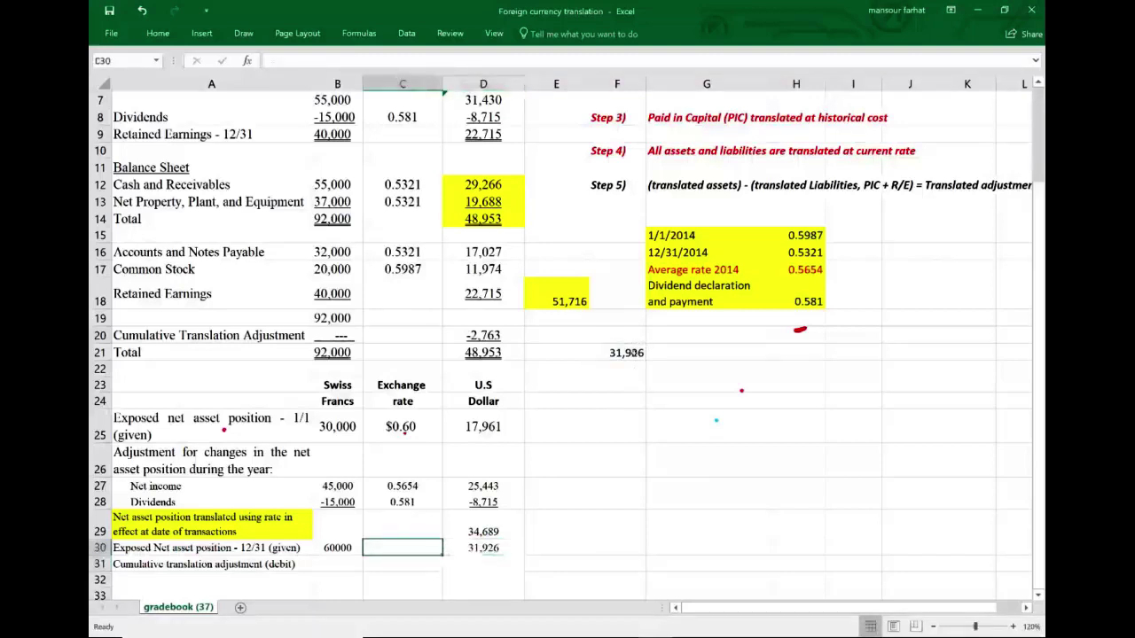
pyautogui.write('=')
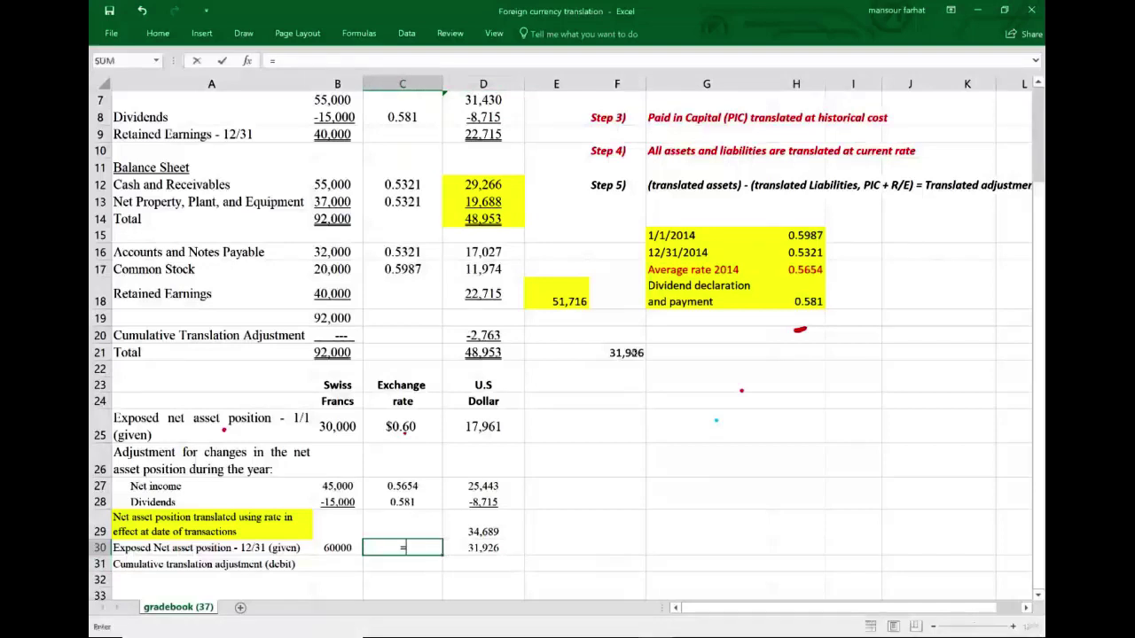
pyautogui.press('Escape')
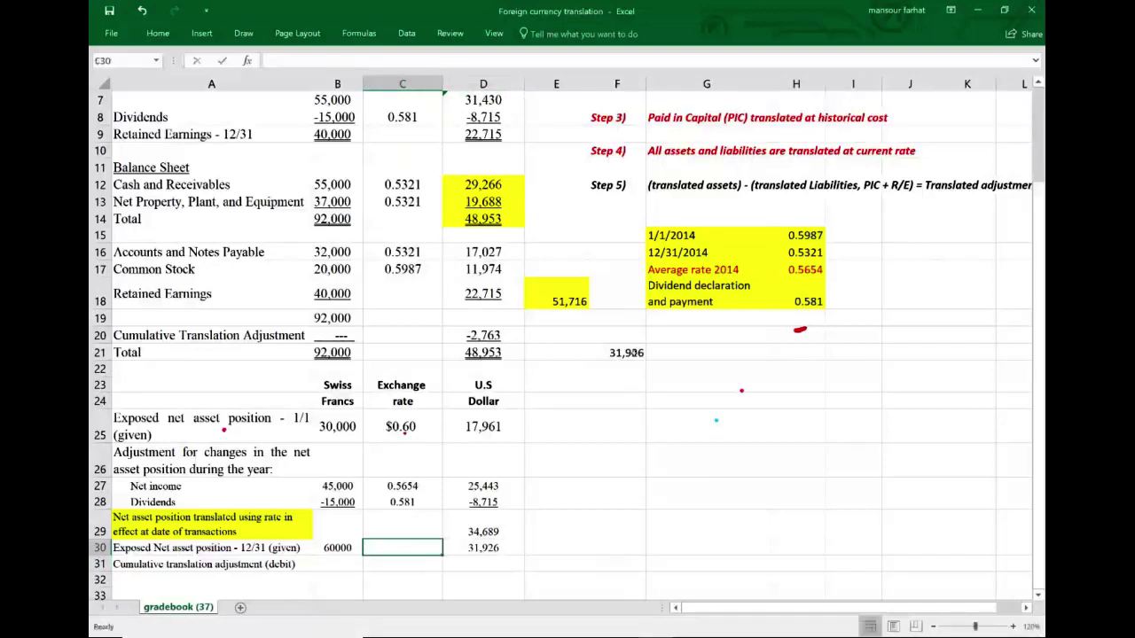
pyautogui.click(488, 553)
pyautogui.press('Delete')
pyautogui.click(639, 354)
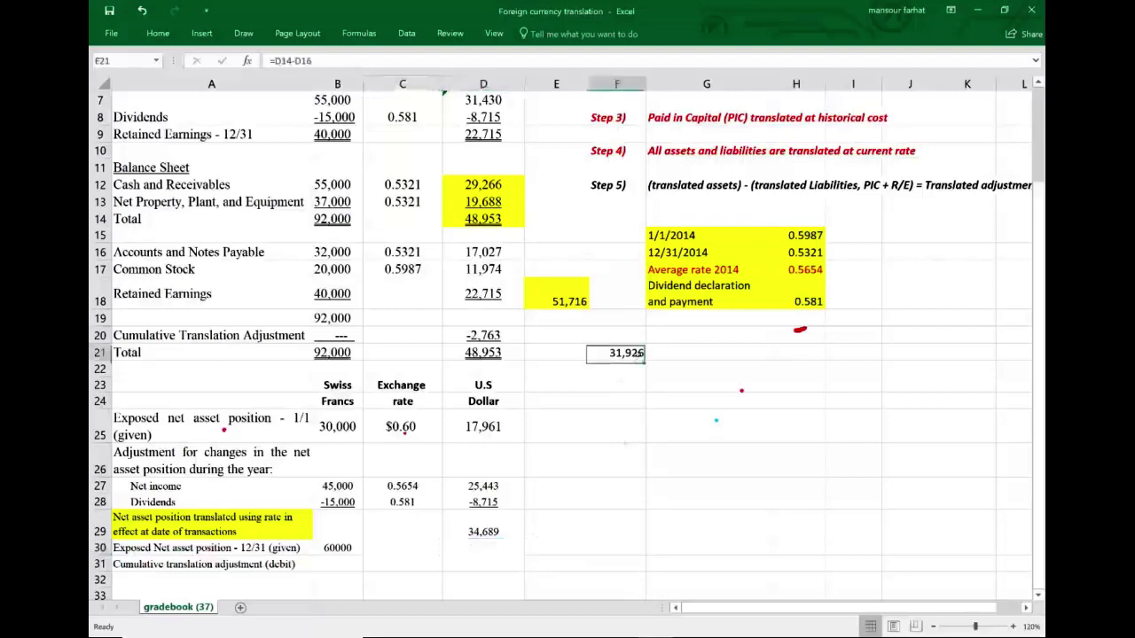
pyautogui.doubleClick(638, 354)
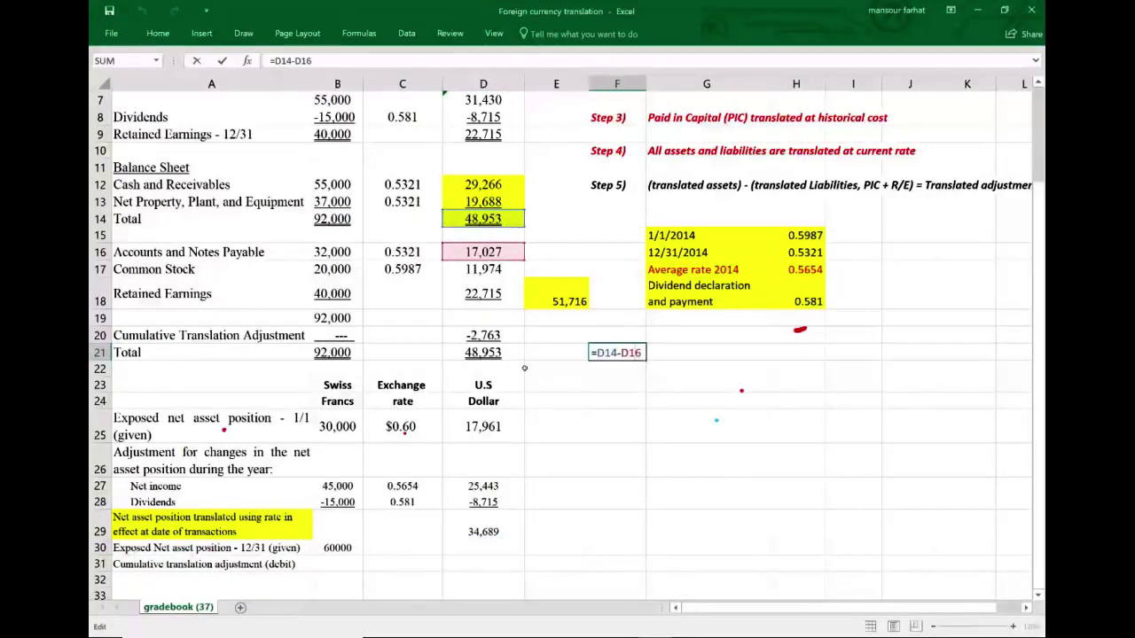
pyautogui.hotkey('ctrl', 'Return')
# Label F22 'Net assets as of december 31' and check the 60000 in B30
pyautogui.click(627, 374)
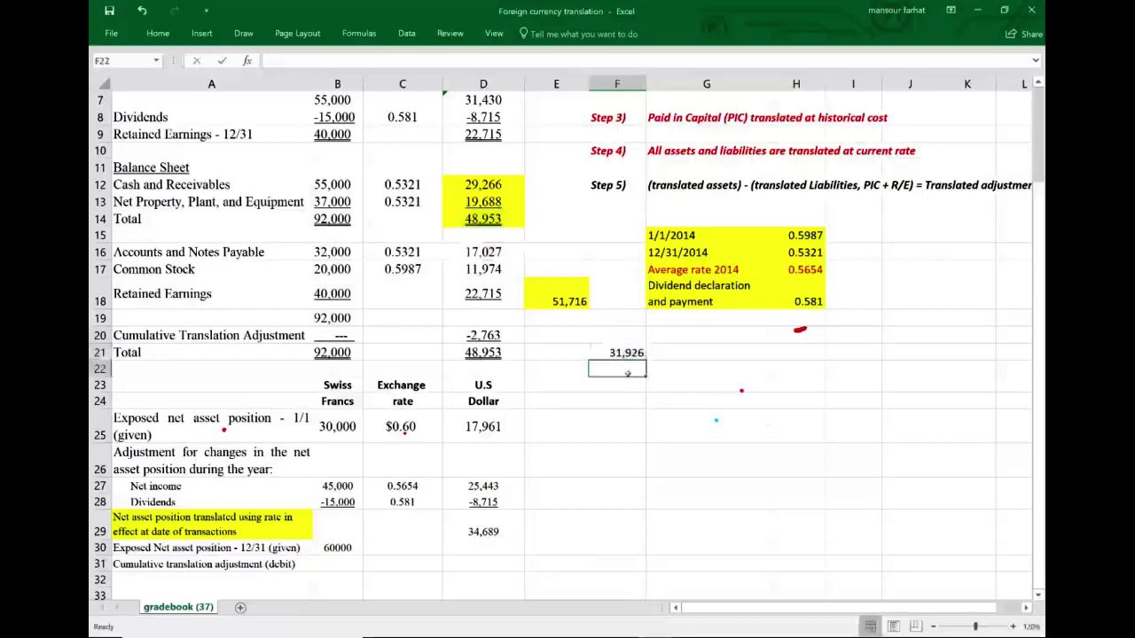
pyautogui.write('Net asse')
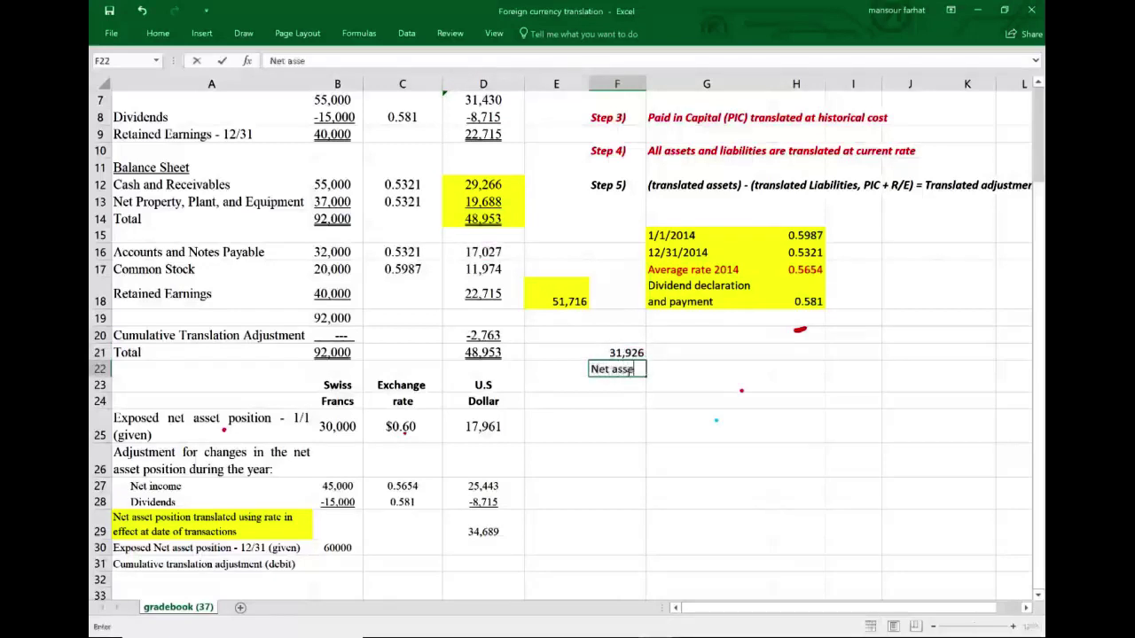
pyautogui.write('ts as of decemb')
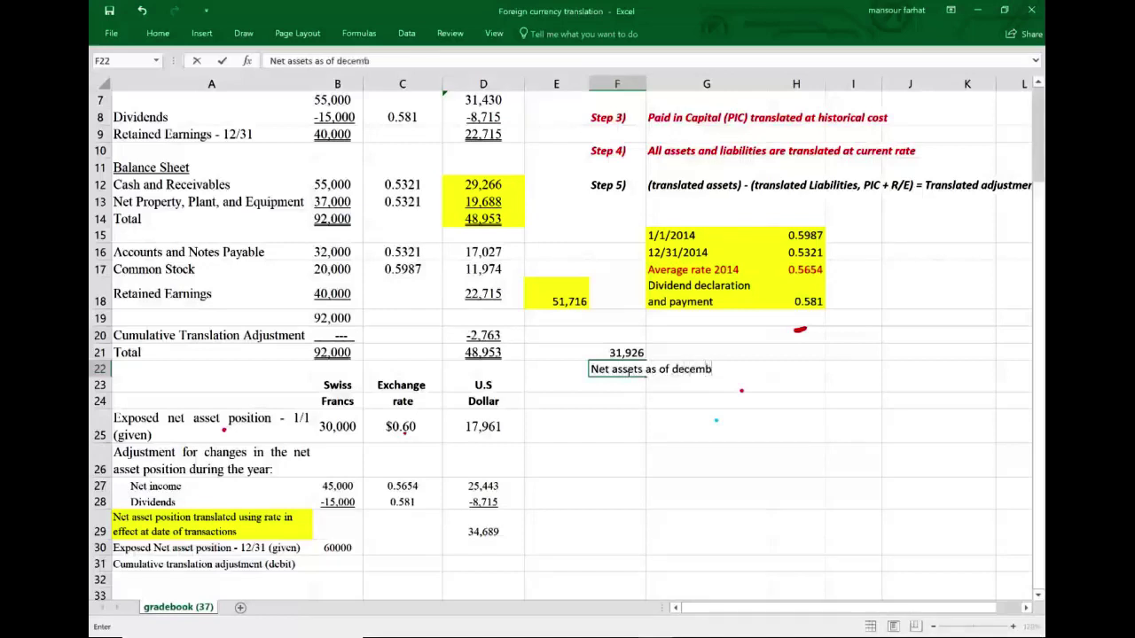
pyautogui.write('er 31')
pyautogui.press('Return')
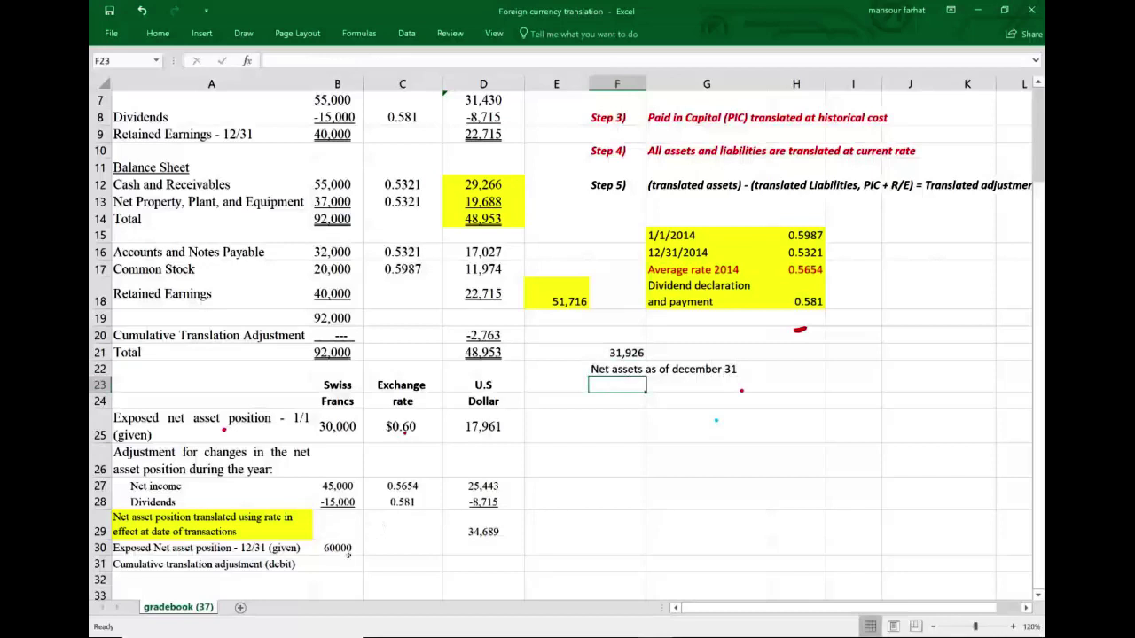
pyautogui.click(342, 555)
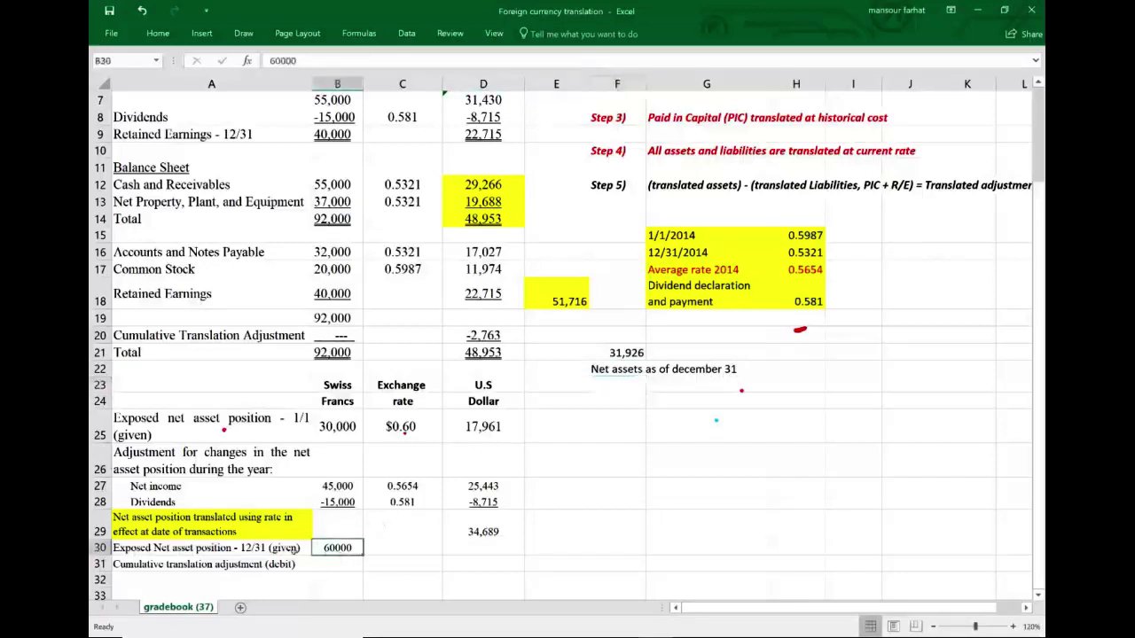
pyautogui.moveTo(302, 634)
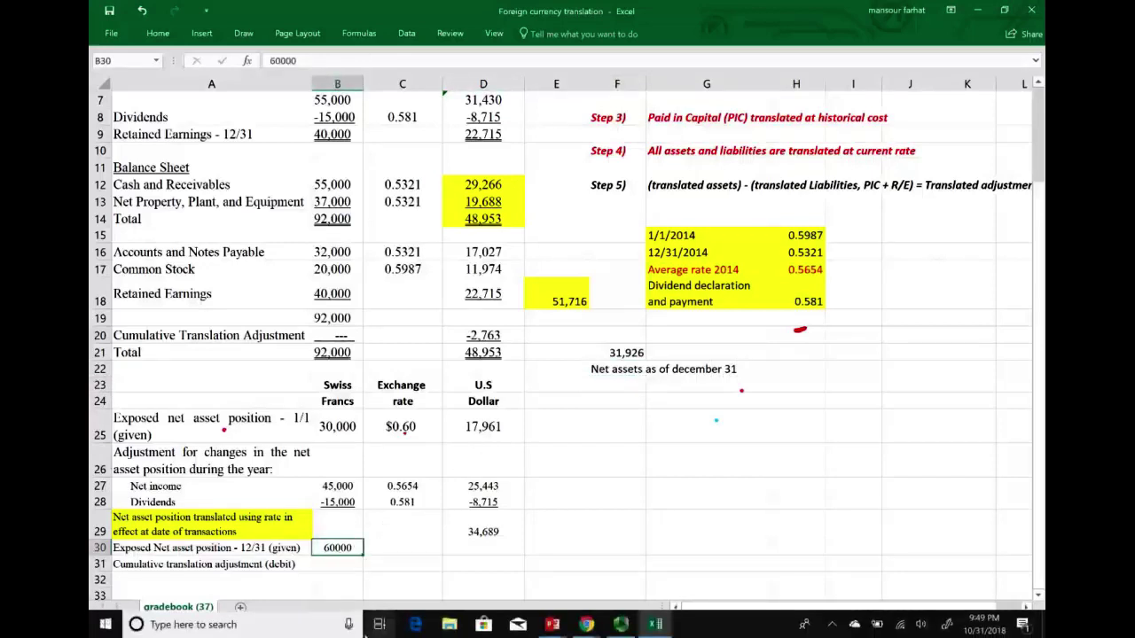
# Present the PowerPoint balance-sheet slide and box the year-end equity figures with an arrow
pyautogui.click(105, 624)
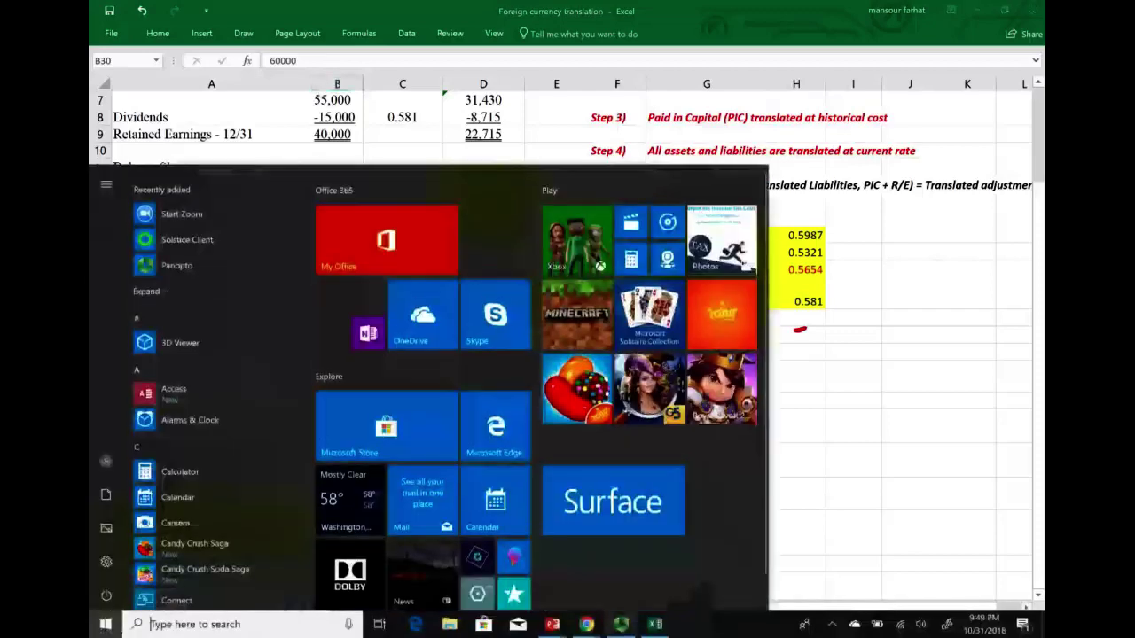
pyautogui.moveTo(552, 624)
pyautogui.click(700, 567)
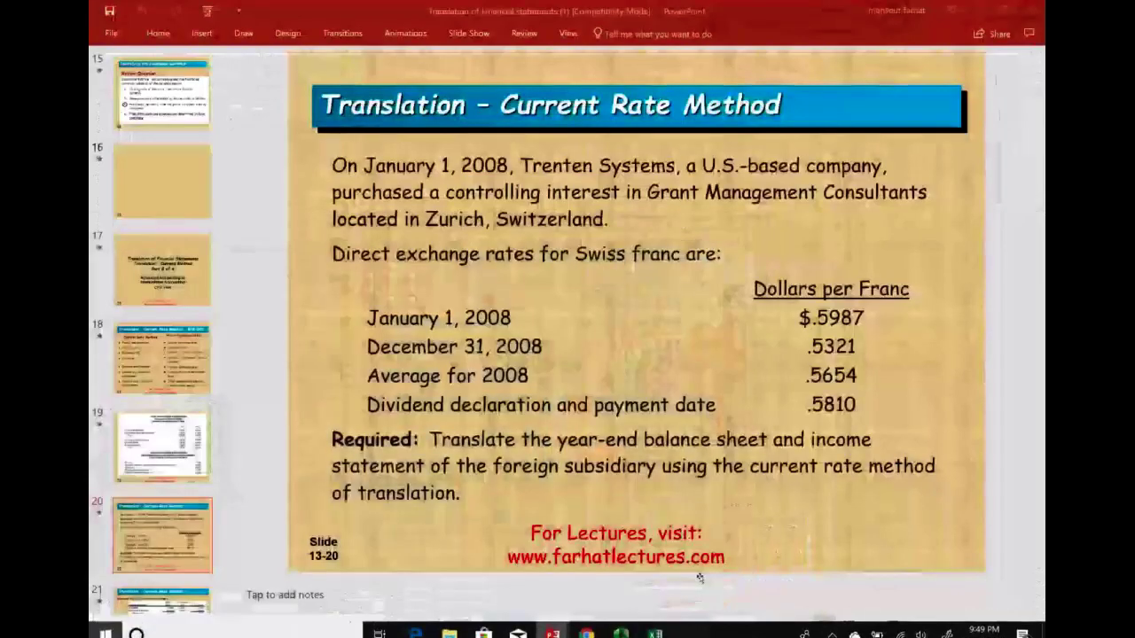
pyautogui.scroll(1, 700, 578)
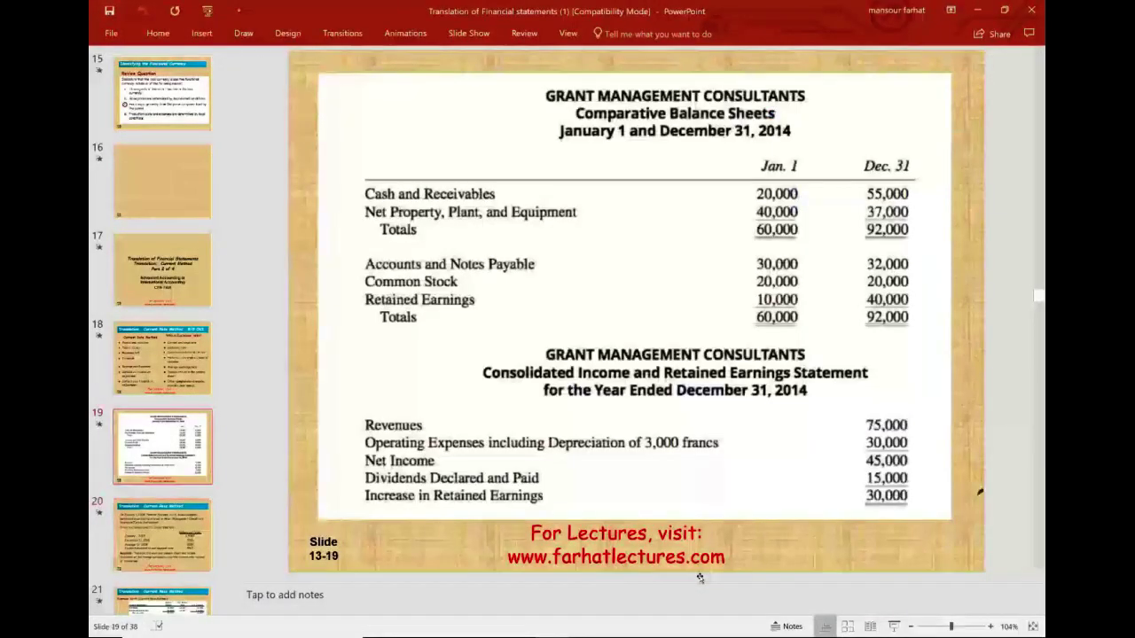
pyautogui.click(894, 627)
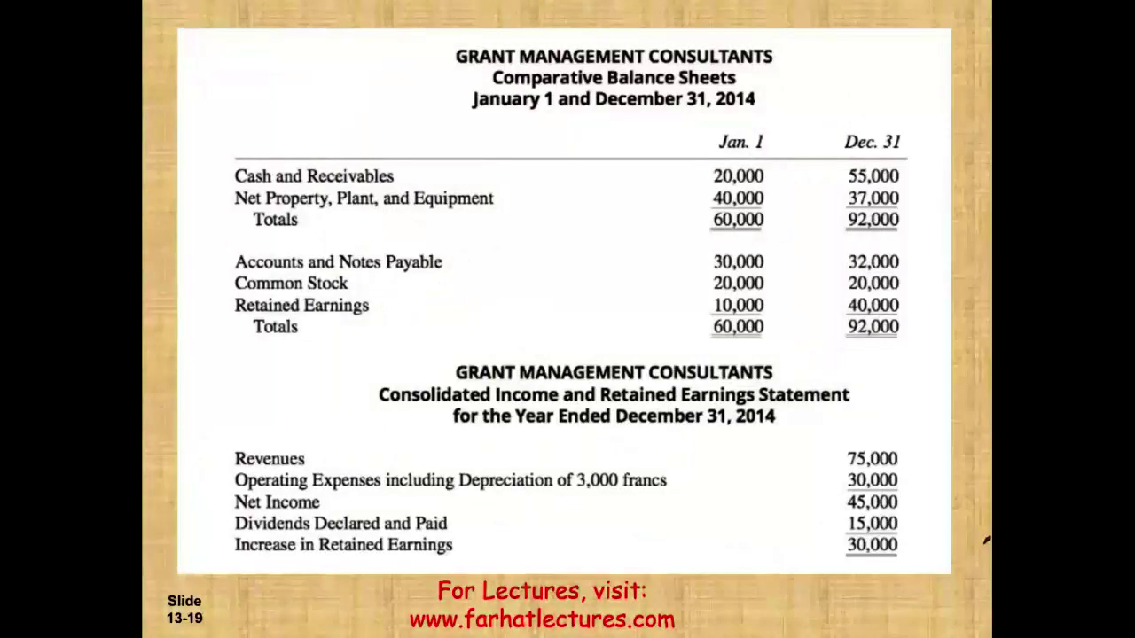
pyautogui.moveTo(835, 273)
pyautogui.mouseDown()
pyautogui.moveTo(904, 281)
pyautogui.moveTo(849, 314)
pyautogui.moveTo(838, 274)
pyautogui.mouseUp()
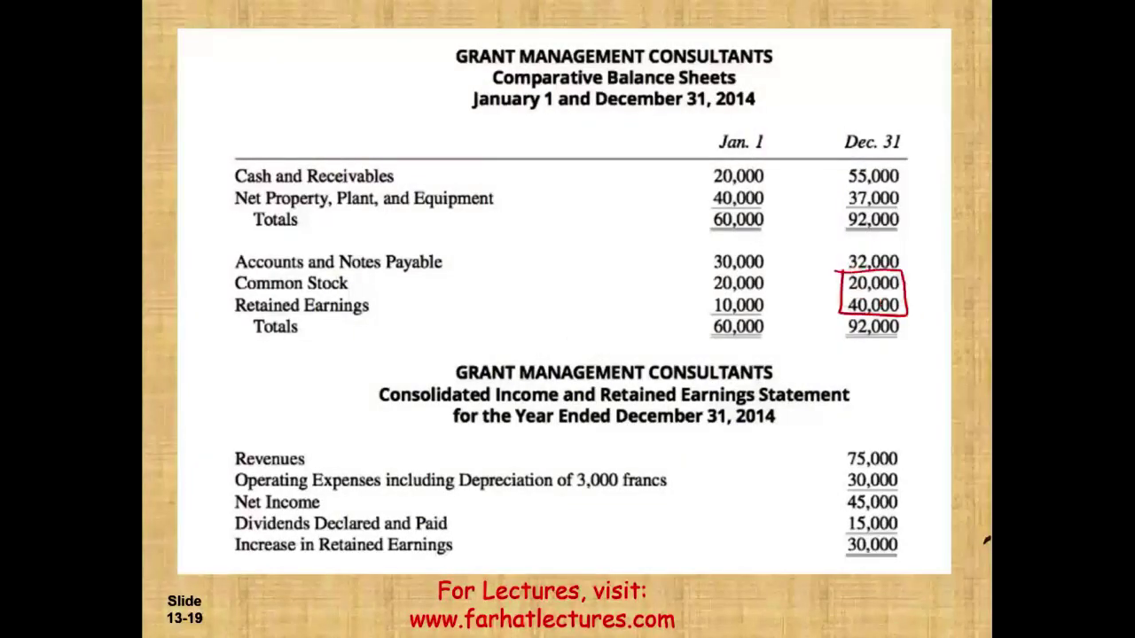
pyautogui.moveTo(904, 289)
pyautogui.mouseDown()
pyautogui.moveTo(917, 293)
pyautogui.moveTo(922, 329)
pyautogui.moveTo(971, 336)
pyautogui.moveTo(981, 327)
pyautogui.mouseUp()
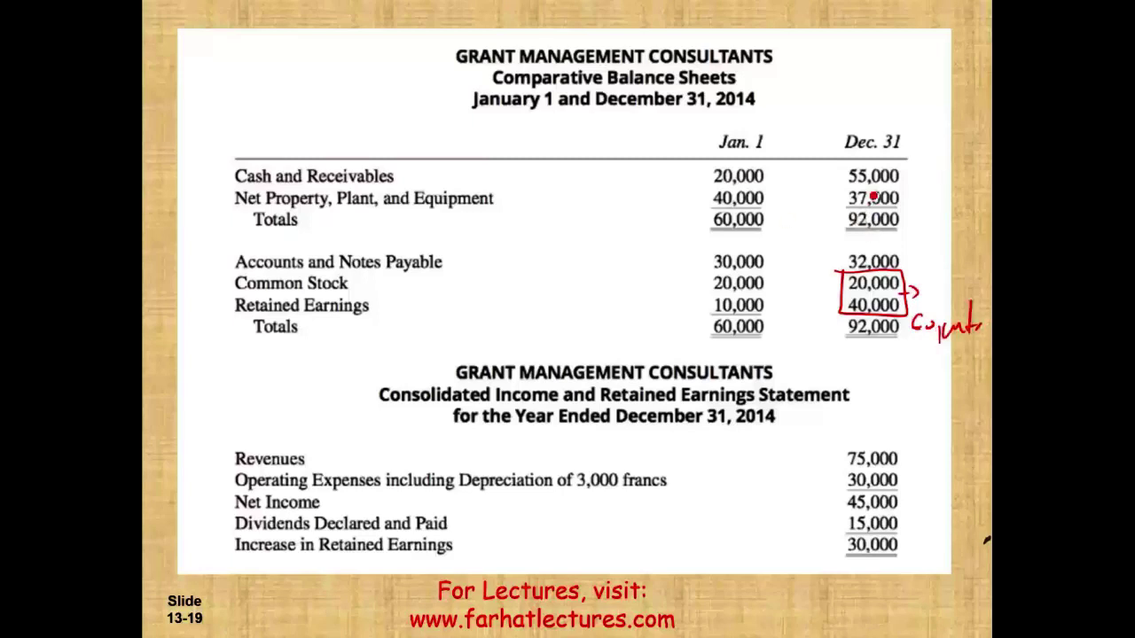
# Ink 92,000 − 32,000 = 60,000 net assets on the slide
pyautogui.moveTo(540, 180)
pyautogui.mouseDown()
pyautogui.moveTo(585, 188)
pyautogui.moveTo(661, 156)
pyautogui.moveTo(564, 193)
pyautogui.mouseUp()
pyautogui.moveTo(858, 215); pyautogui.dragTo(873, 215)
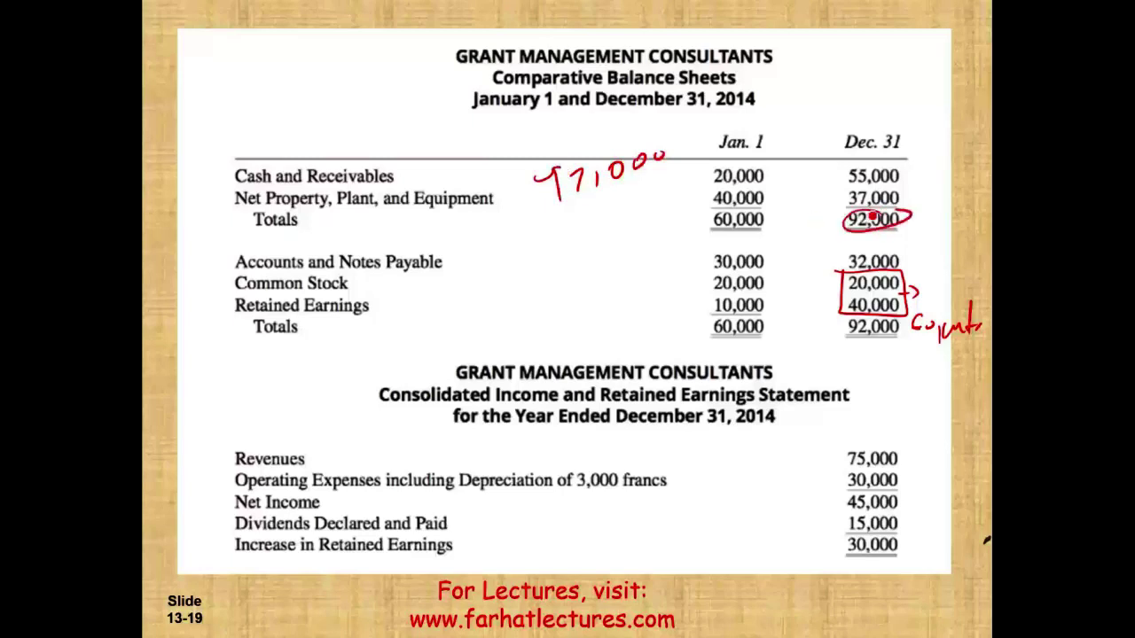
pyautogui.moveTo(522, 226); pyautogui.dragTo(596, 223)
pyautogui.moveTo(606, 206)
pyautogui.mouseDown()
pyautogui.moveTo(609, 217)
pyautogui.moveTo(663, 188)
pyautogui.mouseUp()
pyautogui.moveTo(549, 252); pyautogui.dragTo(682, 186)
pyautogui.moveTo(589, 259)
pyautogui.mouseDown()
pyautogui.moveTo(582, 273)
pyautogui.moveTo(614, 257)
pyautogui.mouseUp()
pyautogui.moveTo(624, 257)
pyautogui.mouseDown()
pyautogui.moveTo(654, 228)
pyautogui.moveTo(688, 229)
pyautogui.mouseUp()
pyautogui.moveTo(576, 296); pyautogui.dragTo(672, 261)
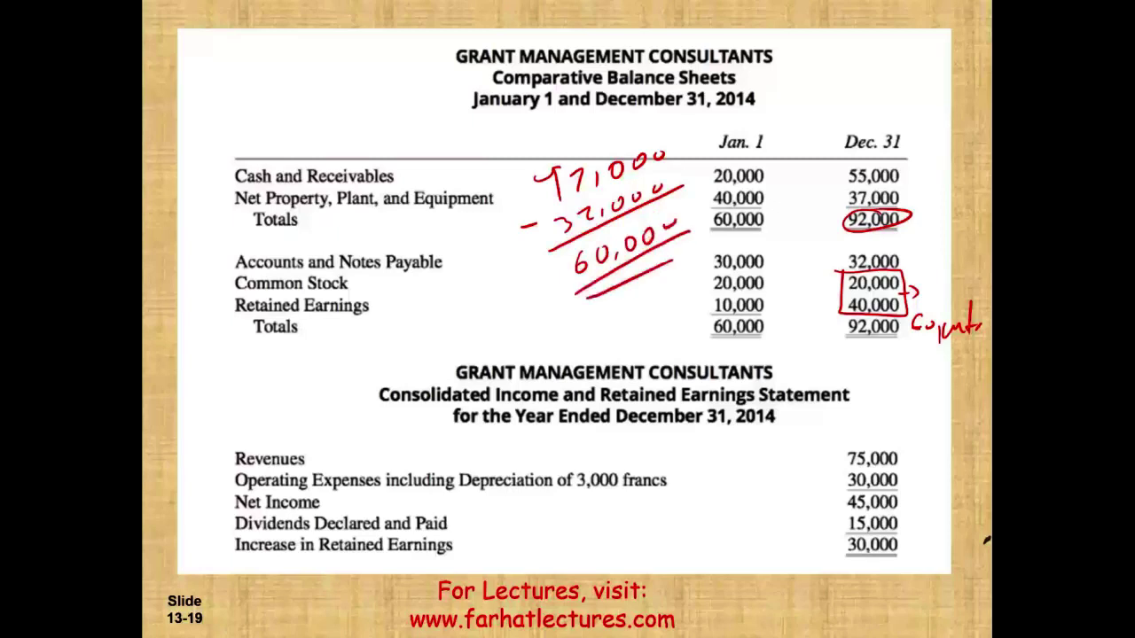
# End the slide show without keeping the ink and return to Excel
pyautogui.press('Escape')
pyautogui.press('Escape')
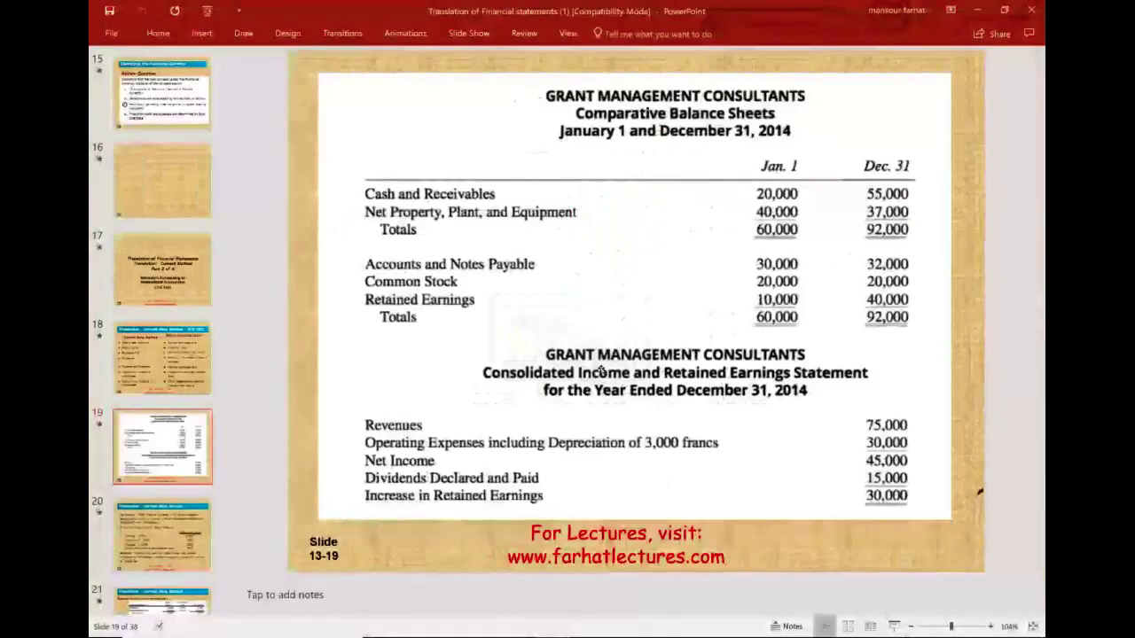
pyautogui.press('super')
pyautogui.hotkey('alt', 'Tab')
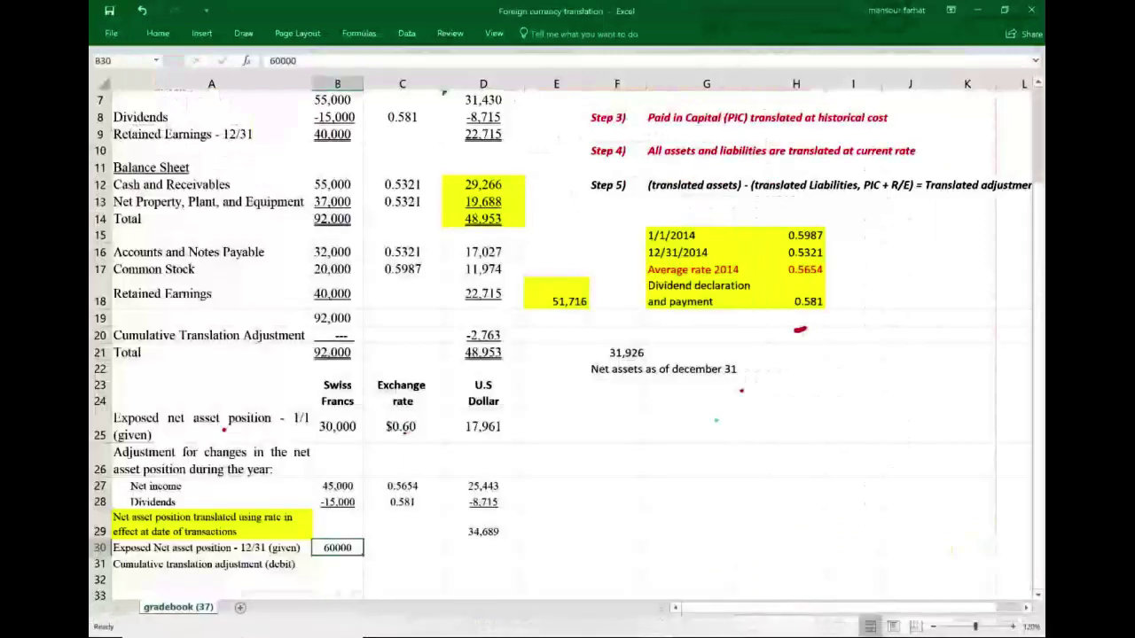
# Enter 0.5321 in C30 and =B30*C30 in D30, giving 31,926 dollars
pyautogui.press('Right')
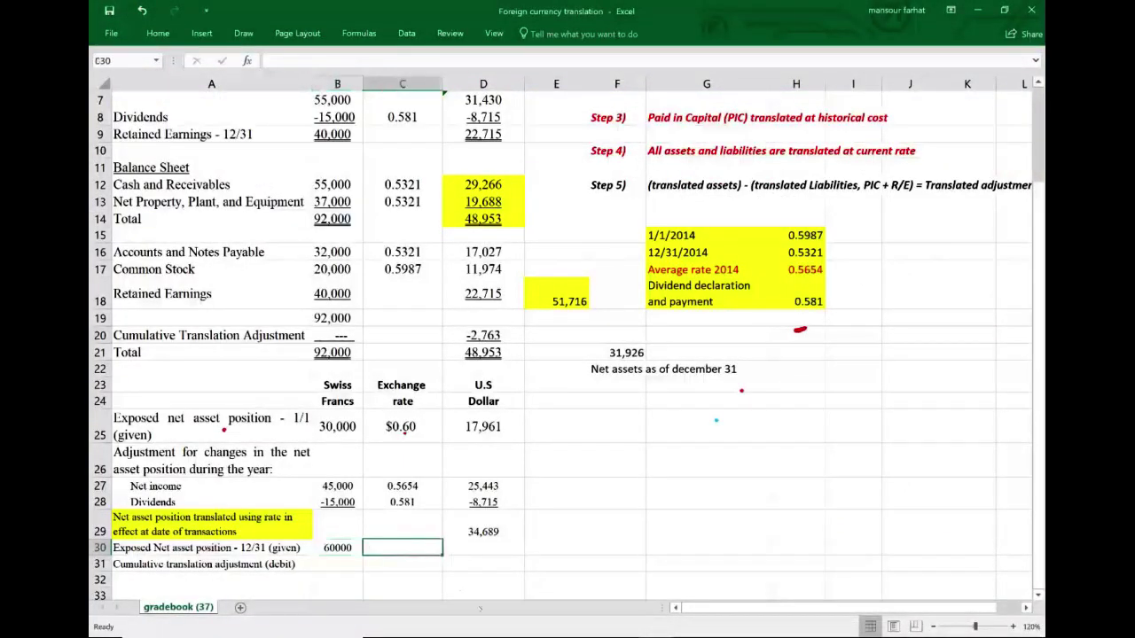
pyautogui.write('.')
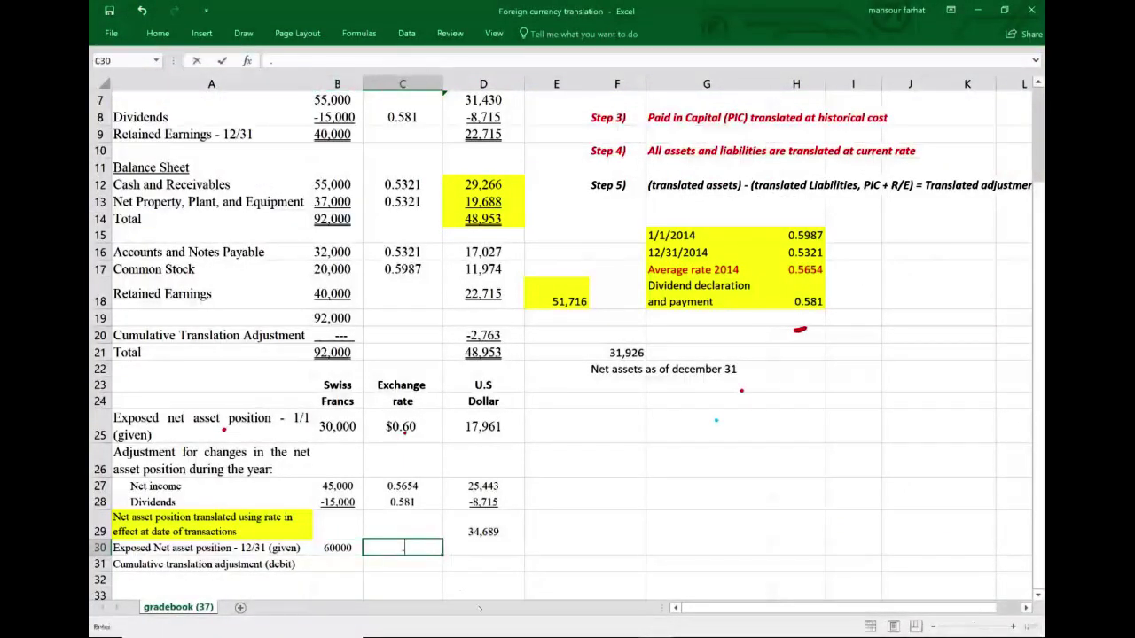
pyautogui.write('5321')
pyautogui.press('Return')
pyautogui.press('Up')
pyautogui.press('Right')
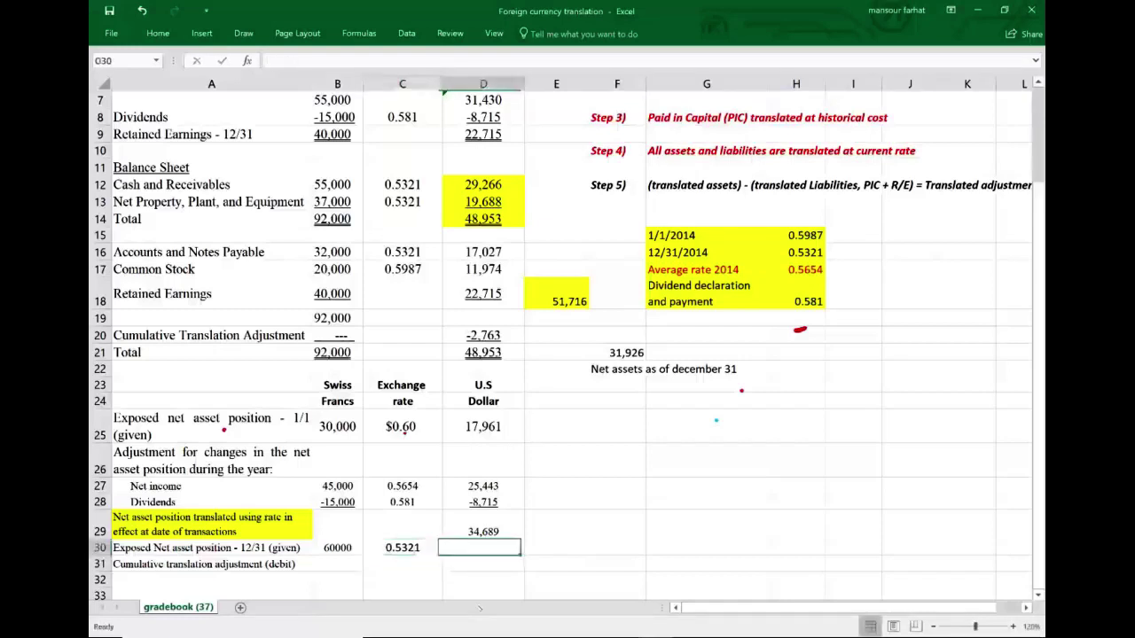
pyautogui.write('=')
pyautogui.press('Left')
pyautogui.press('Left')
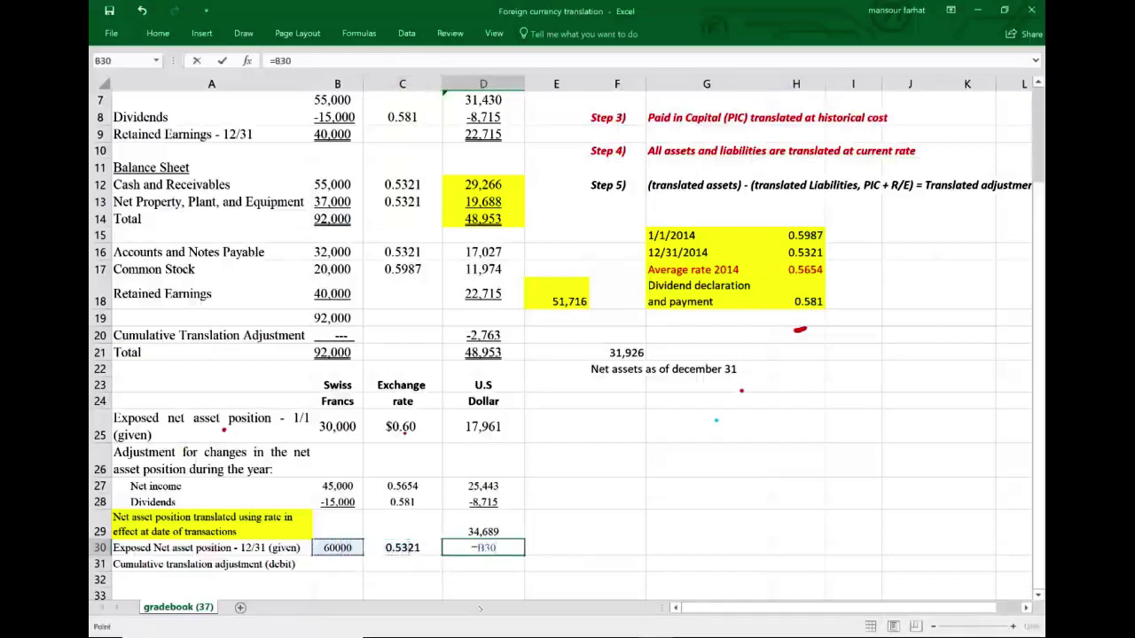
pyautogui.write('8')
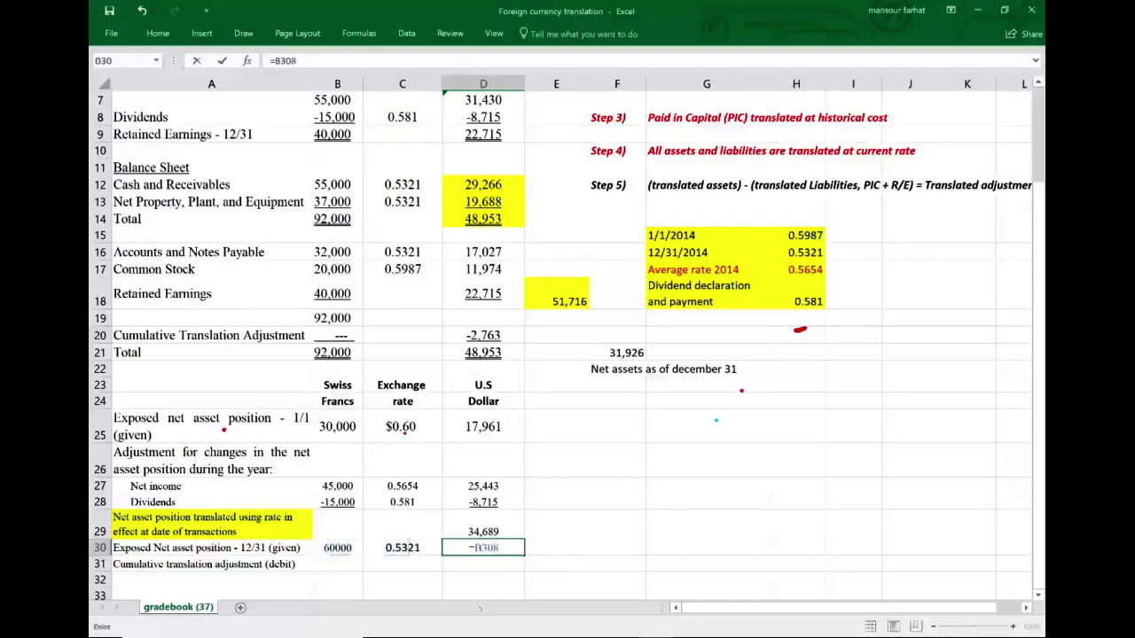
pyautogui.press('BackSpace')
pyautogui.write('*')
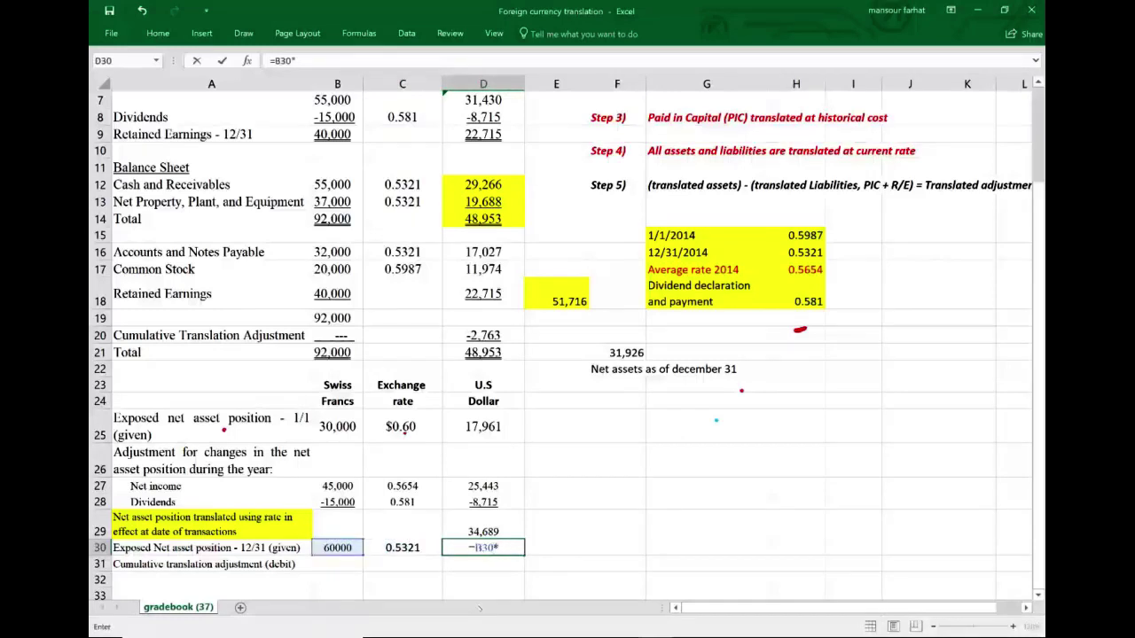
pyautogui.write('C30')
pyautogui.press('Return')
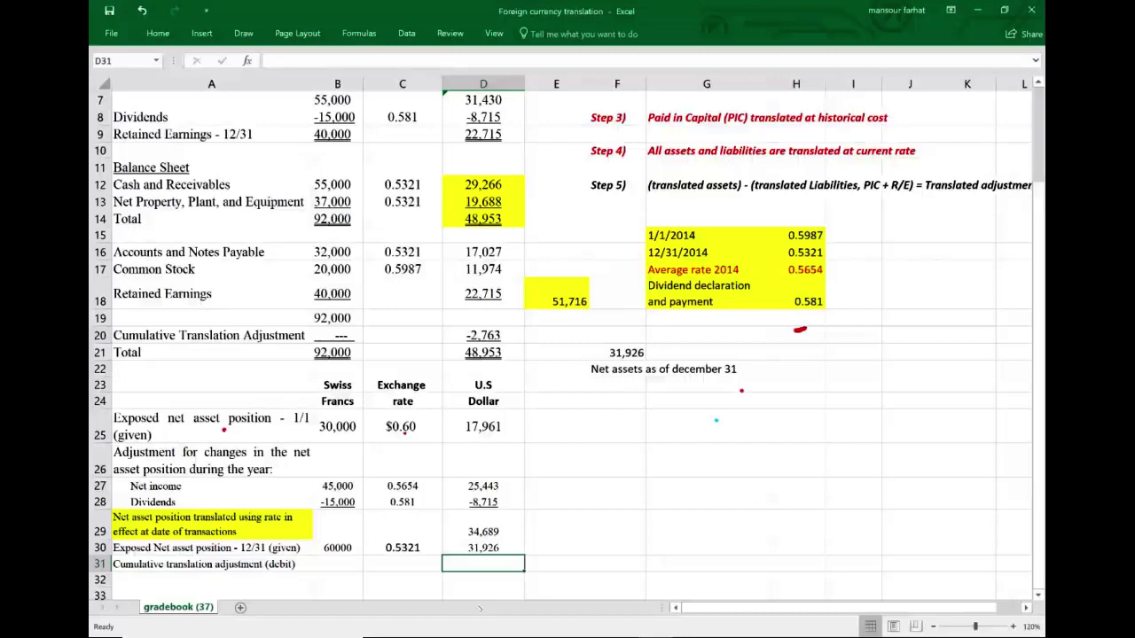
# Enter a first adjustment formula in D31, which gives 2,763
pyautogui.write('=')
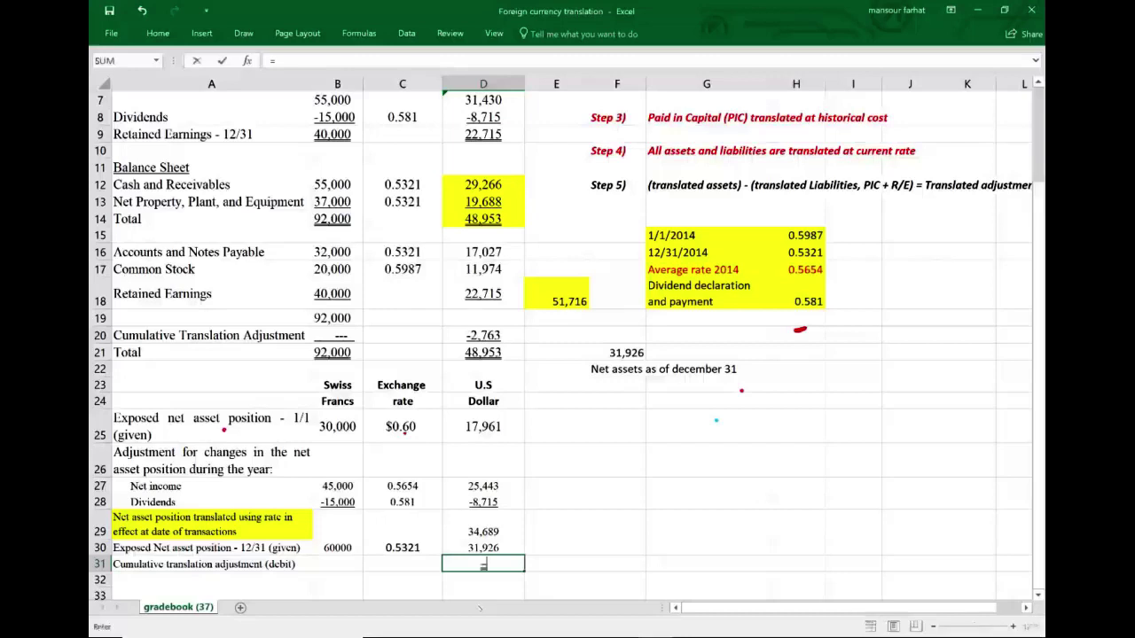
pyautogui.press('Up')
pyautogui.press('Up')
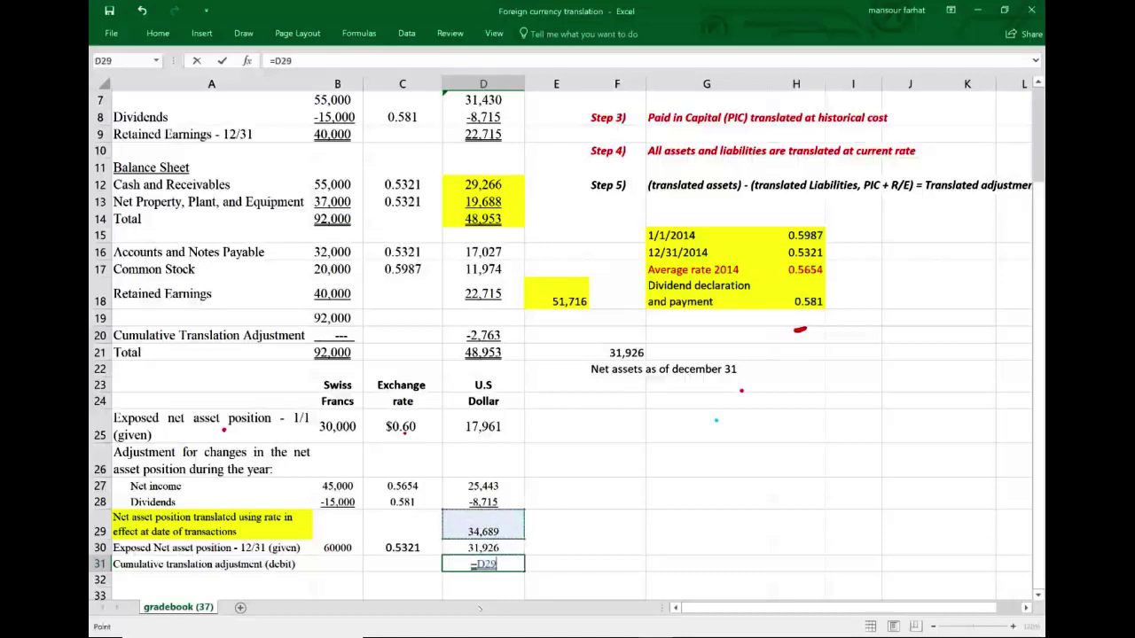
pyautogui.write('-')
pyautogui.press('Up')
pyautogui.press('Return')
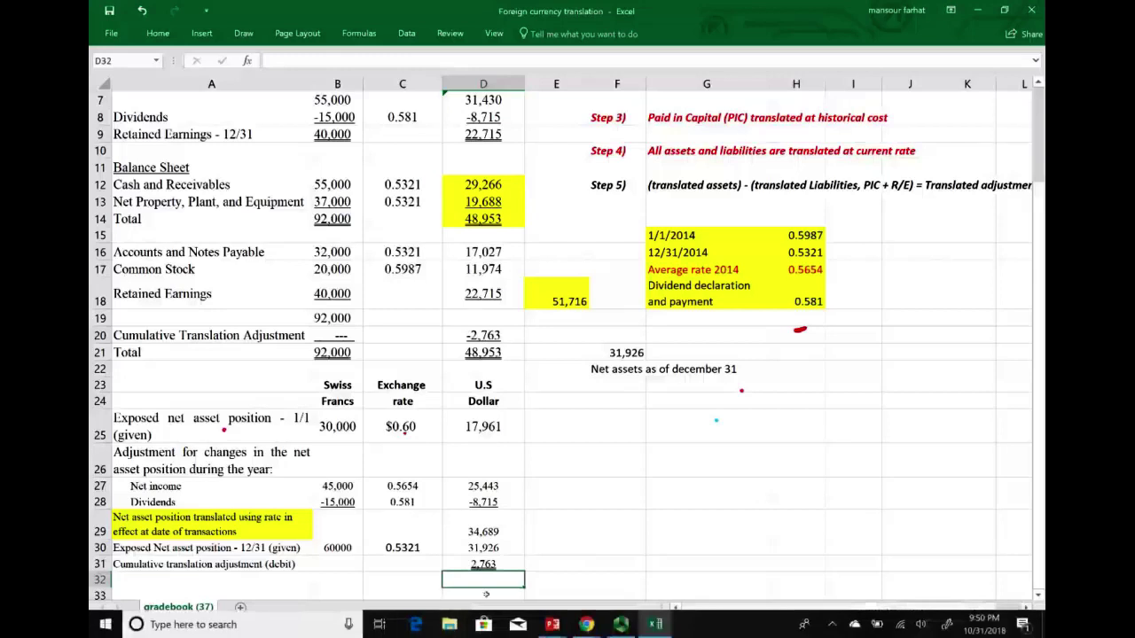
# Rewrite D31 as =D30-D29, giving the -2,763 cumulative translation adjustment
pyautogui.press('Up')
pyautogui.press('Delete')
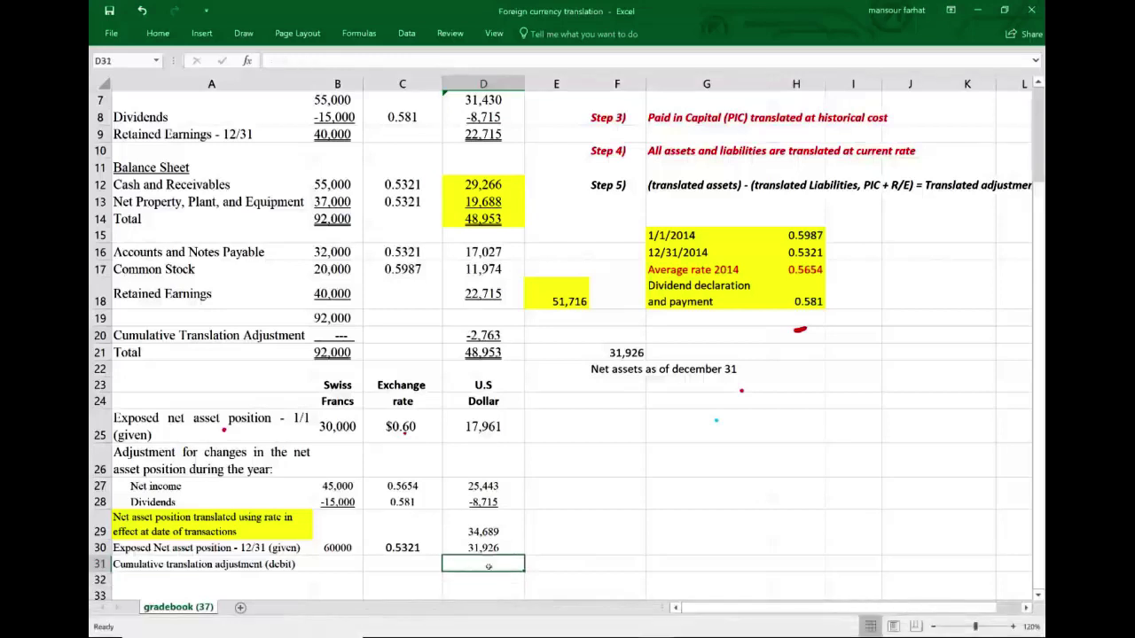
pyautogui.write('=')
pyautogui.click(489, 546)
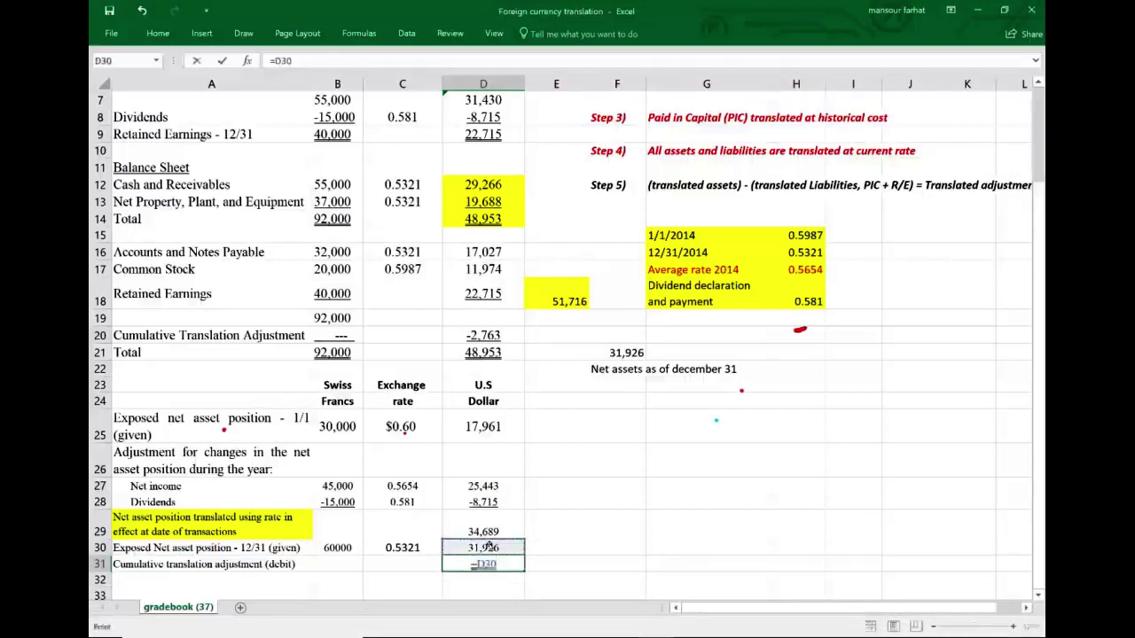
pyautogui.write('-')
pyautogui.click(486, 532)
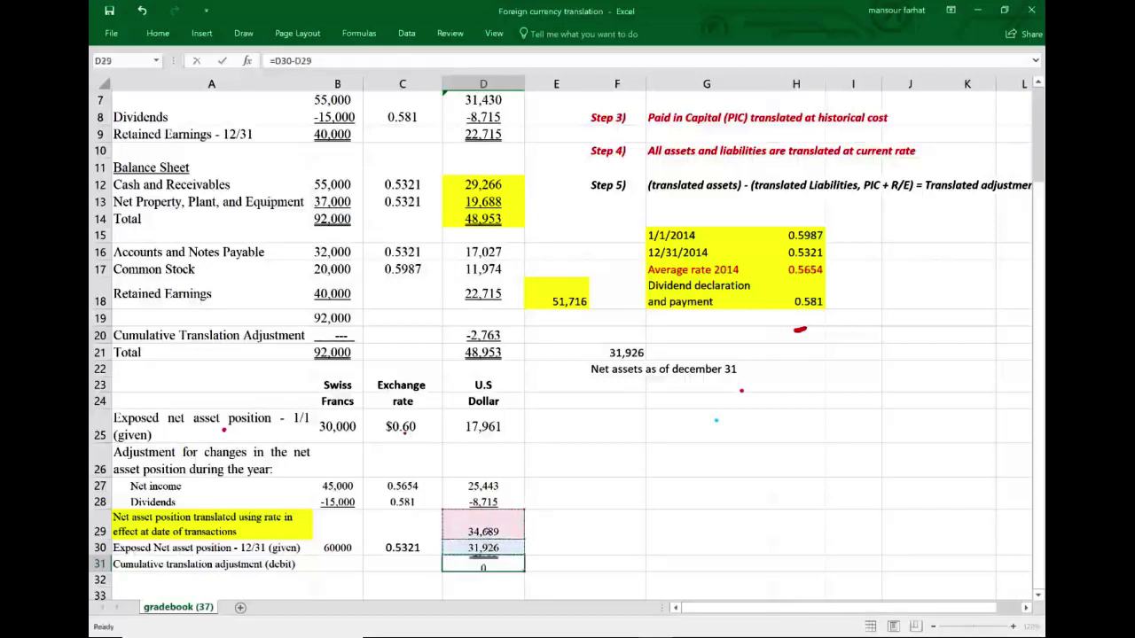
pyautogui.press('Return')
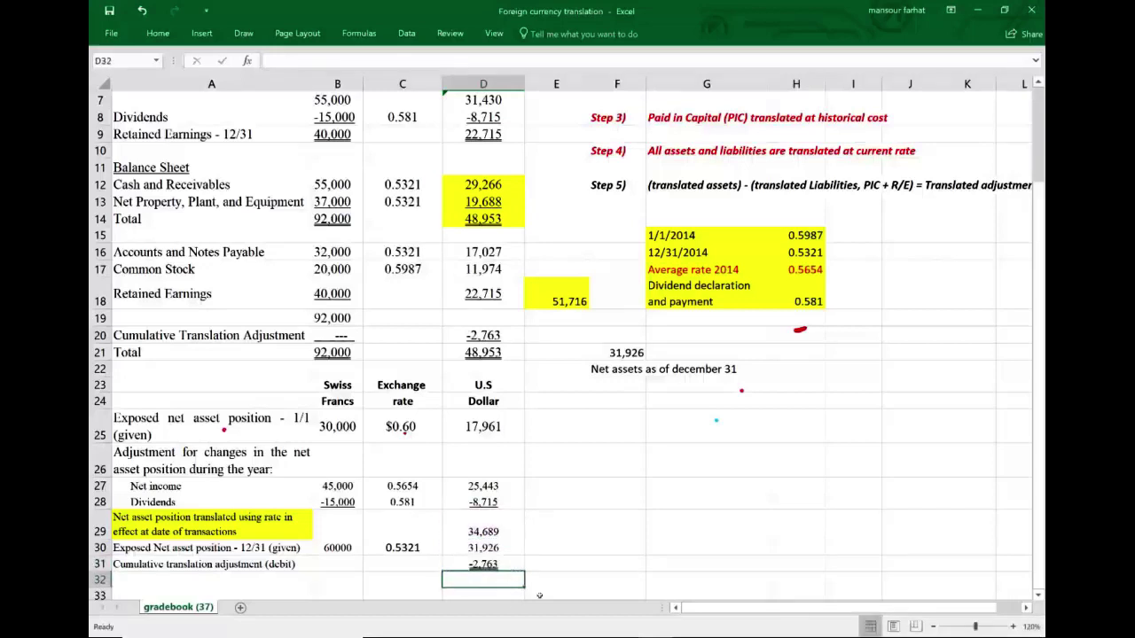
# With the red pen, circle both -2,763 adjustments and link them with a line
pyautogui.click(494, 33)
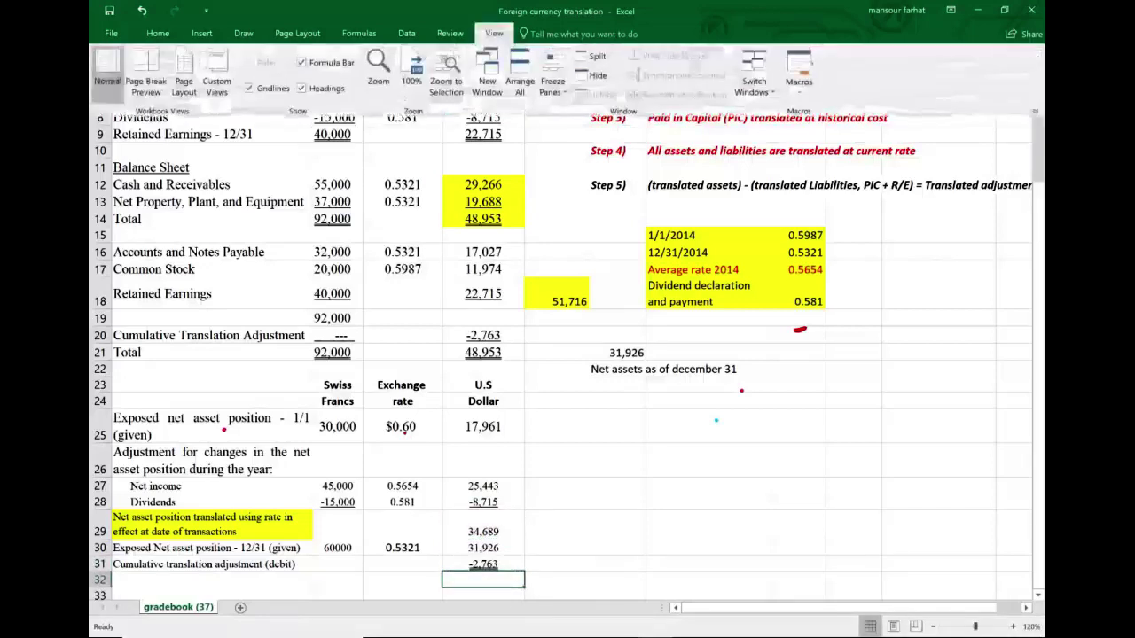
pyautogui.click(243, 33)
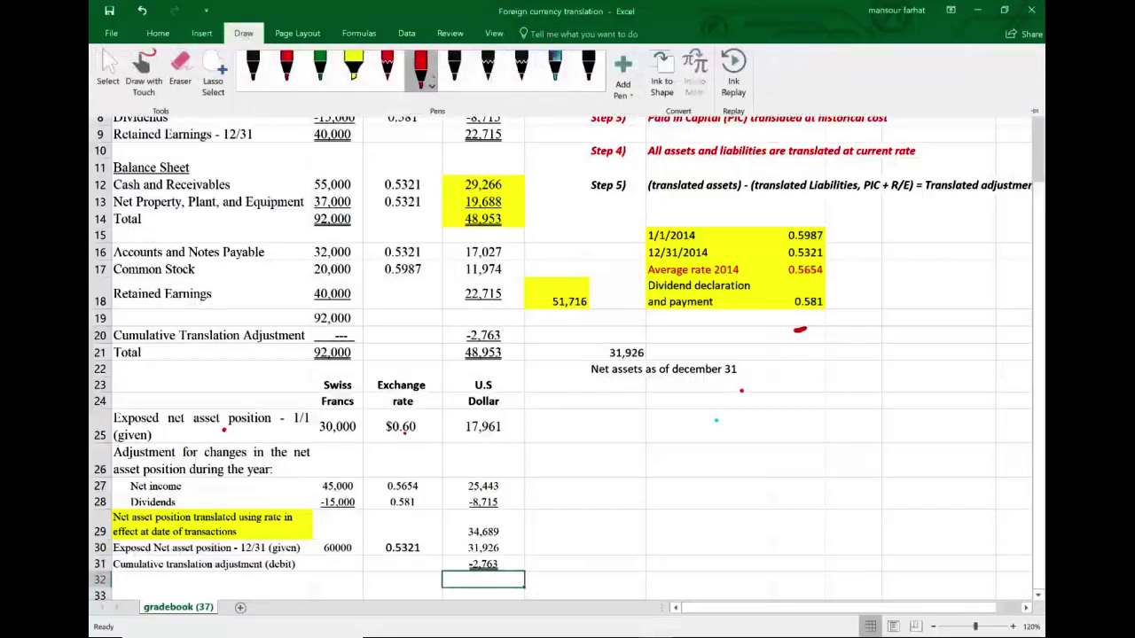
pyautogui.moveTo(479, 316)
pyautogui.mouseDown()
pyautogui.moveTo(498, 317)
pyautogui.moveTo(506, 348)
pyautogui.moveTo(472, 310)
pyautogui.mouseUp()
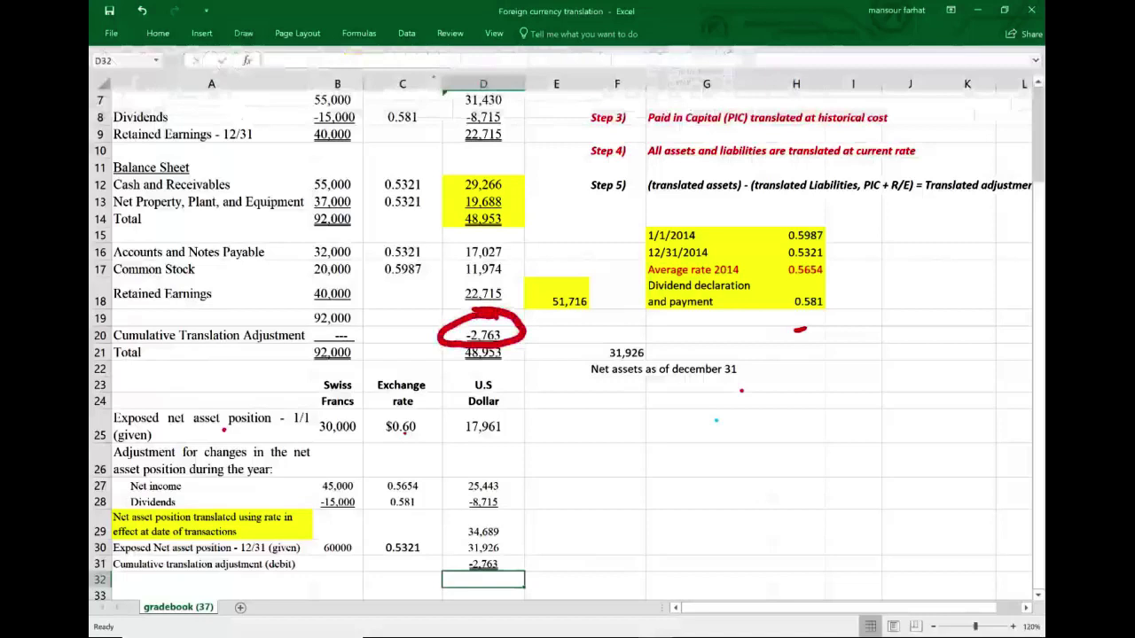
pyautogui.moveTo(499, 551)
pyautogui.mouseDown()
pyautogui.moveTo(454, 580)
pyautogui.moveTo(521, 549)
pyautogui.moveTo(564, 437)
pyautogui.moveTo(525, 335)
pyautogui.mouseUp()
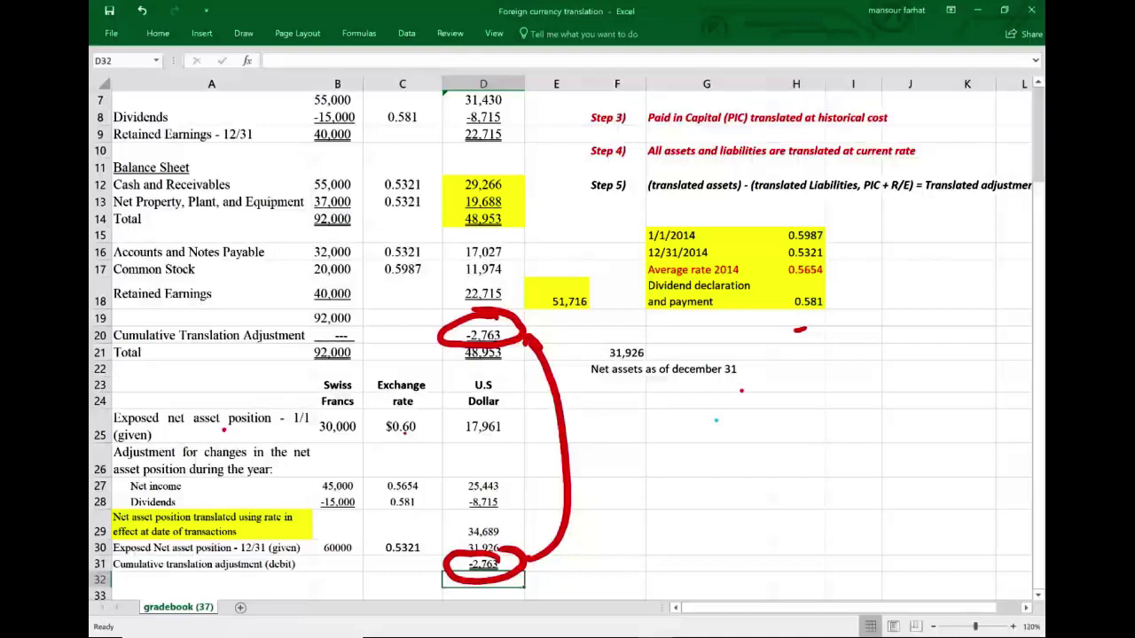
# Handwrite CPA in red beside the analysis and double-underline it
pyautogui.moveTo(668, 417)
pyautogui.mouseDown()
pyautogui.moveTo(652, 420)
pyautogui.moveTo(672, 459)
pyautogui.mouseUp()
pyautogui.moveTo(706, 413)
pyautogui.mouseDown()
pyautogui.moveTo(709, 453)
pyautogui.moveTo(714, 428)
pyautogui.mouseUp()
pyautogui.moveTo(752, 441)
pyautogui.mouseDown()
pyautogui.moveTo(773, 376)
pyautogui.moveTo(792, 434)
pyautogui.mouseUp()
pyautogui.moveTo(761, 417); pyautogui.dragTo(811, 404)
pyautogui.moveTo(626, 507); pyautogui.dragTo(828, 431)
pyautogui.moveTo(622, 533); pyautogui.dragTo(860, 431)
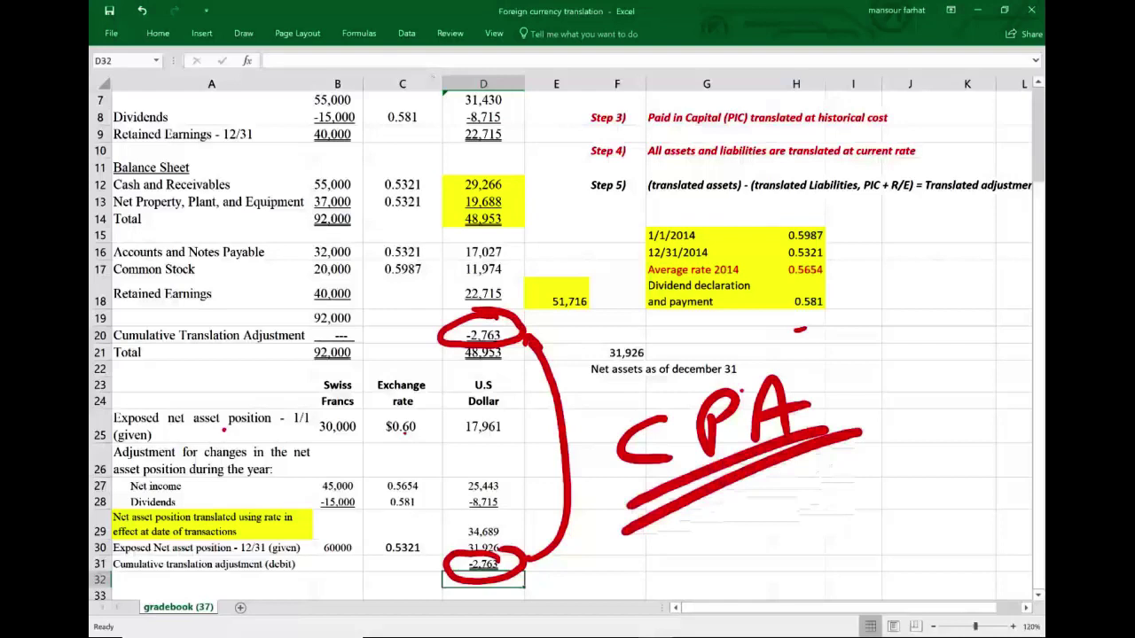